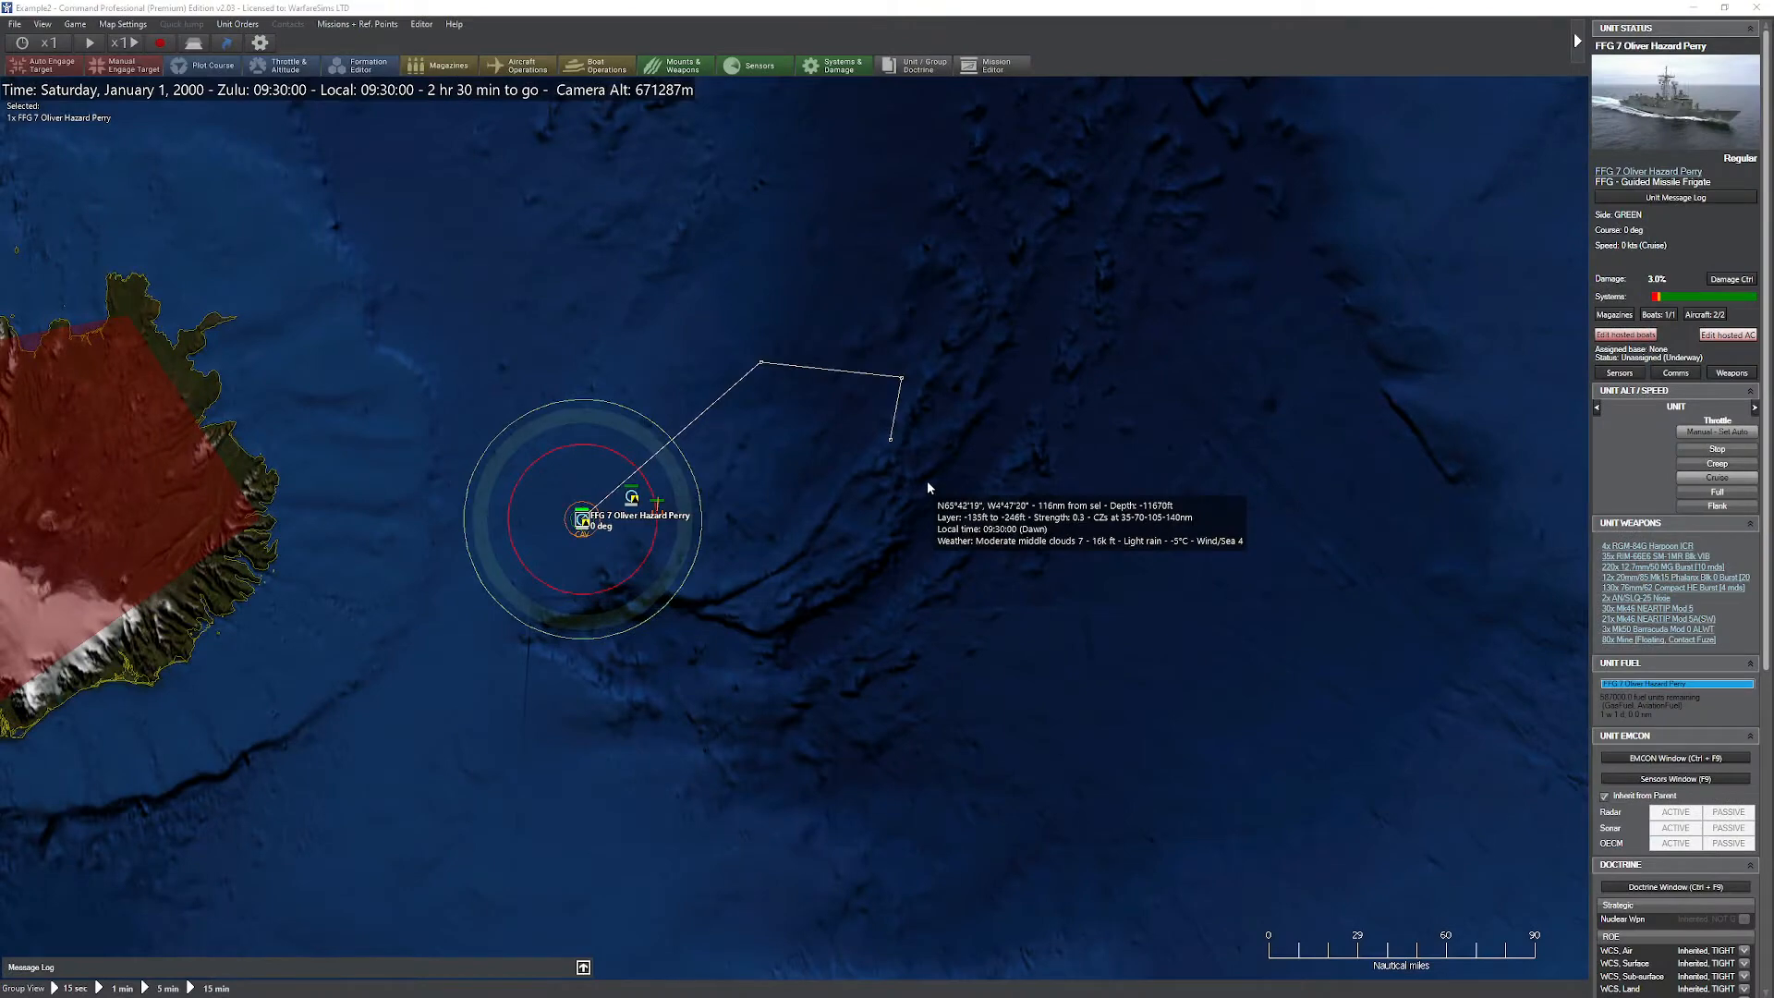
Step: Start a scenario merge with Example1.scen as scenario #1 and Example2.scen as scenario #2
{"action": "left_click_drag", "start_coordinate": [911, 523], "coordinate": [1024, 545]}
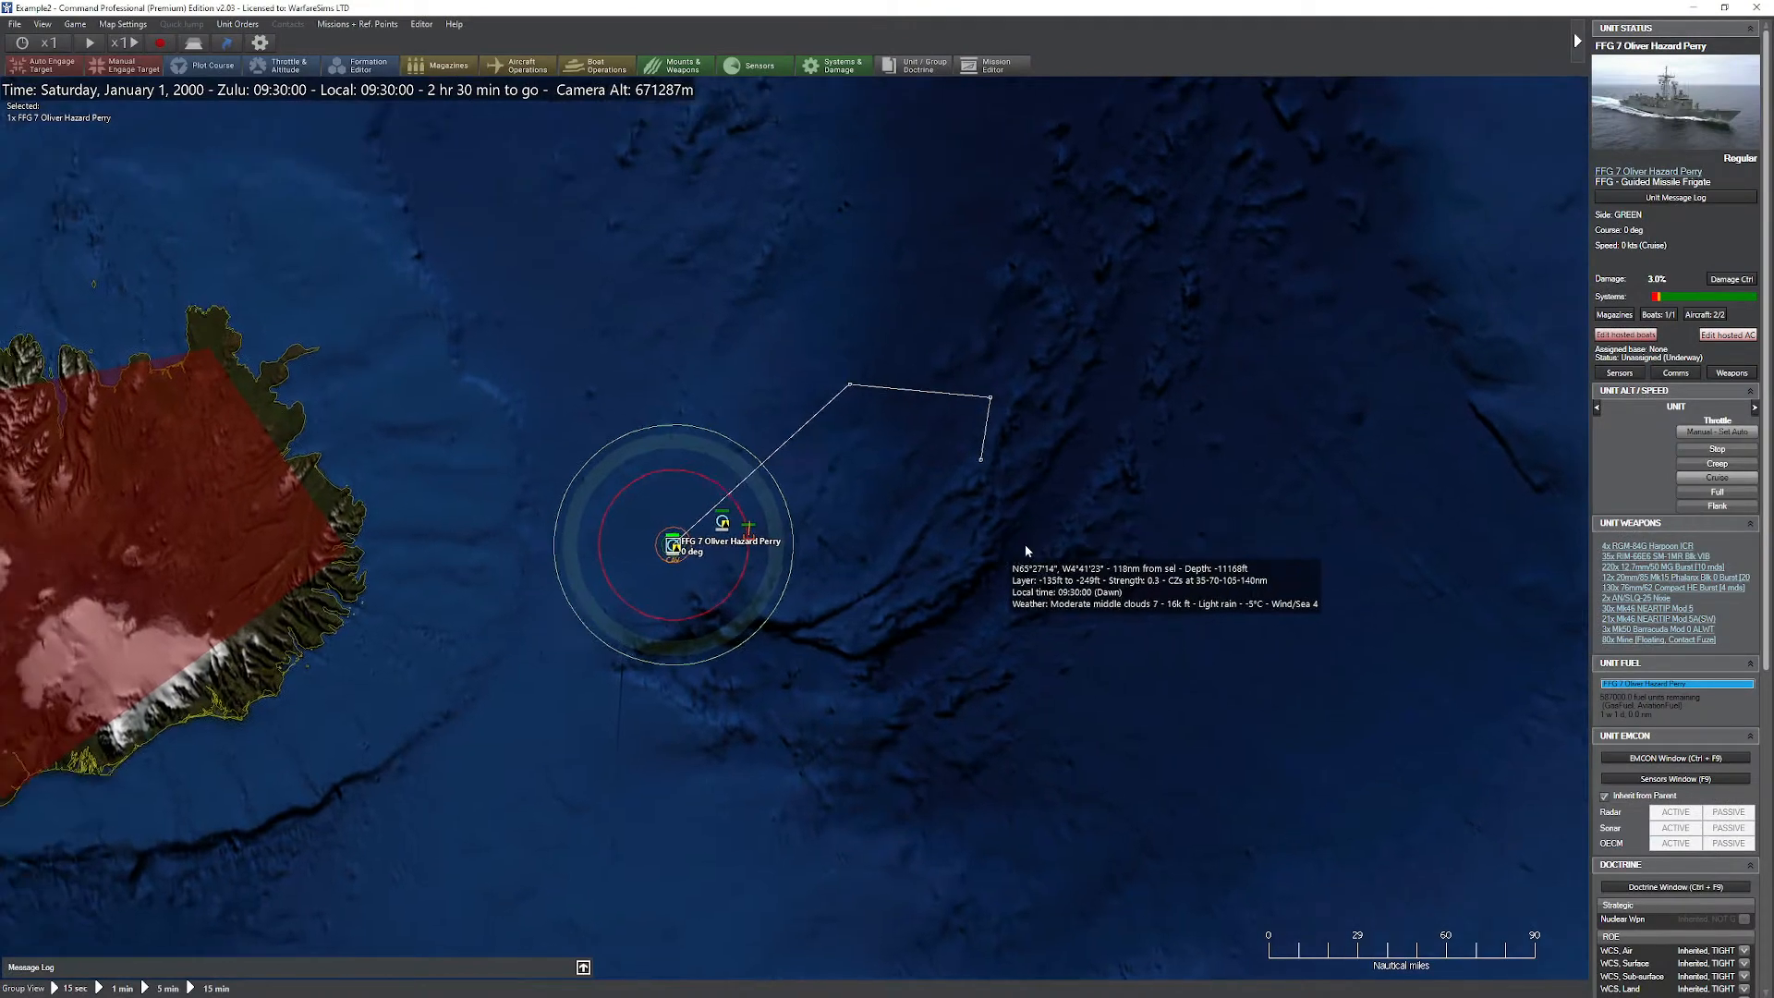
{"action": "left_click", "coordinate": [422, 24]}
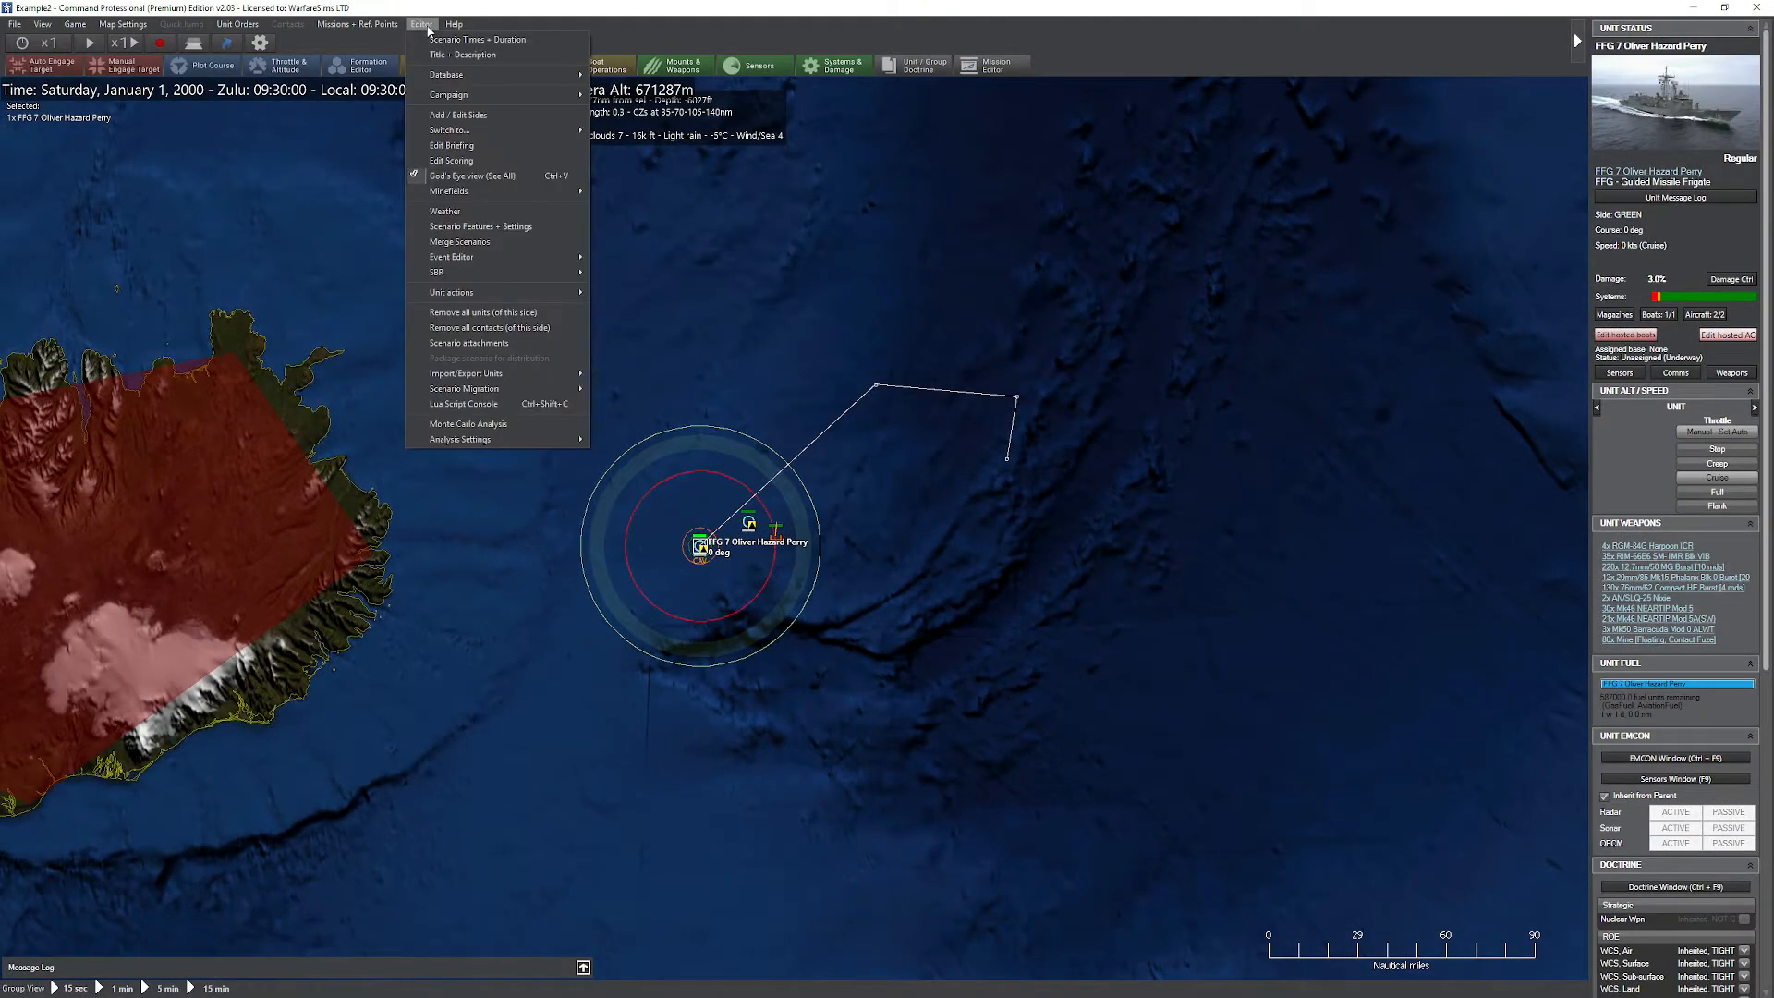
{"action": "left_click", "coordinate": [534, 243]}
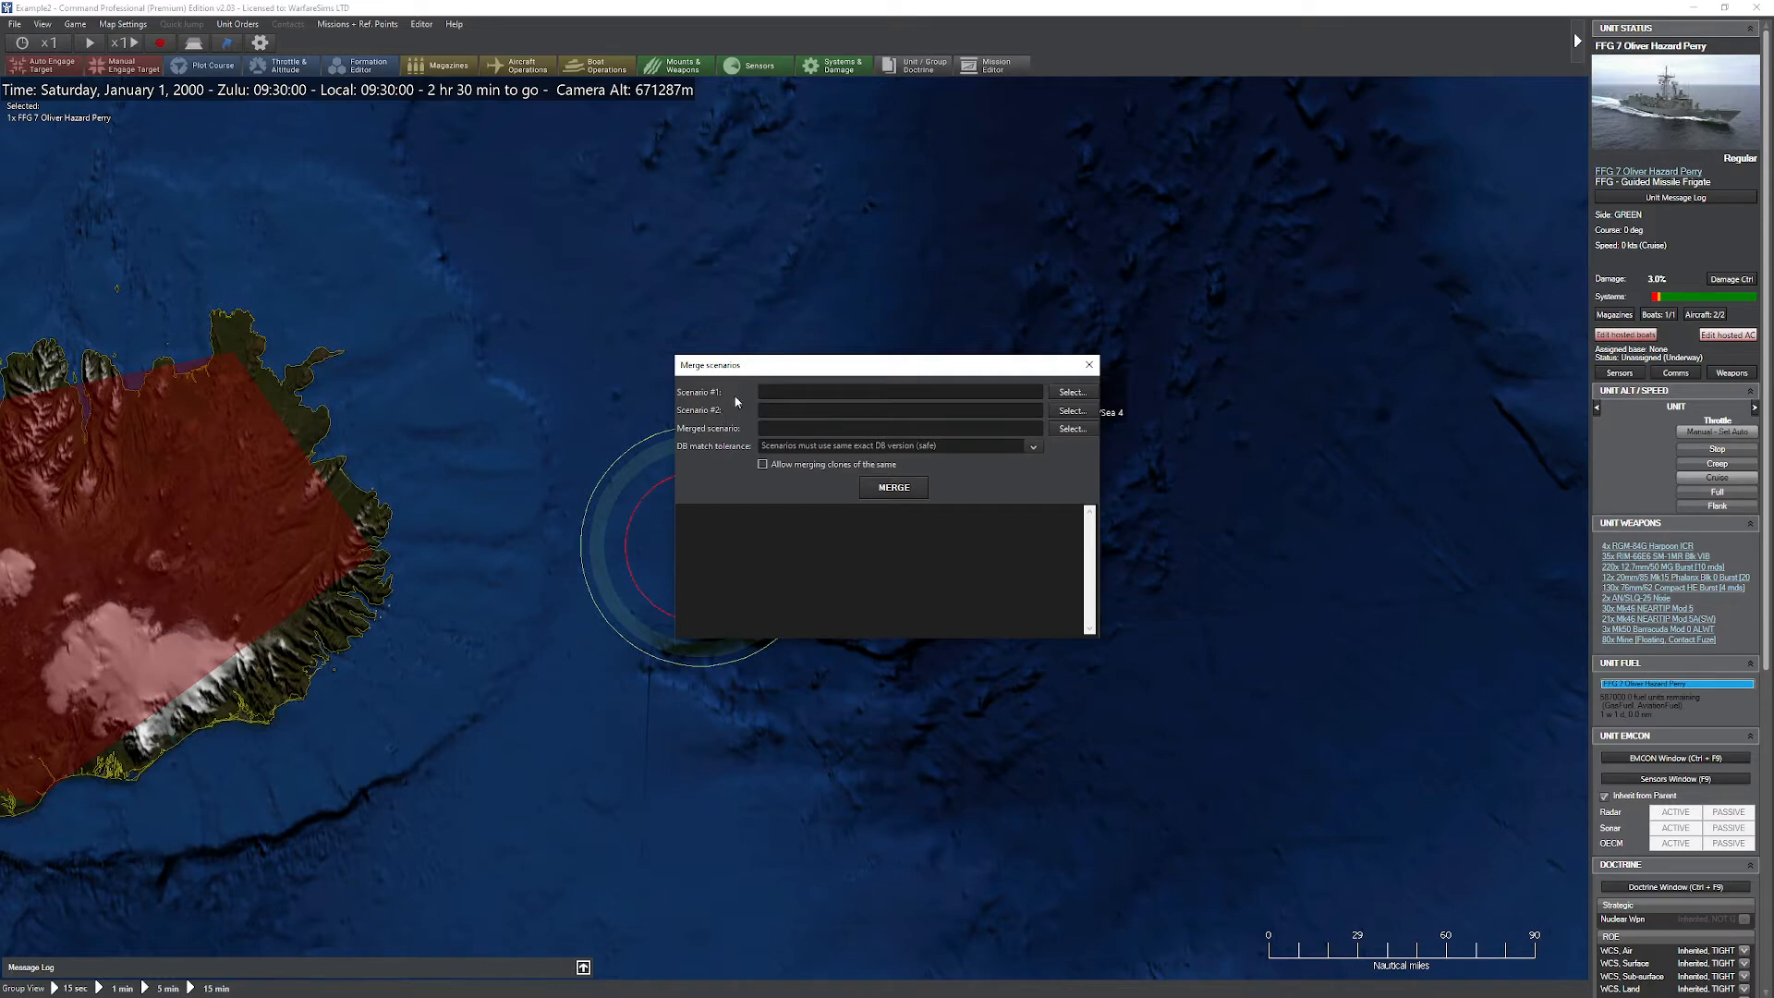
{"action": "left_click", "coordinate": [1072, 392]}
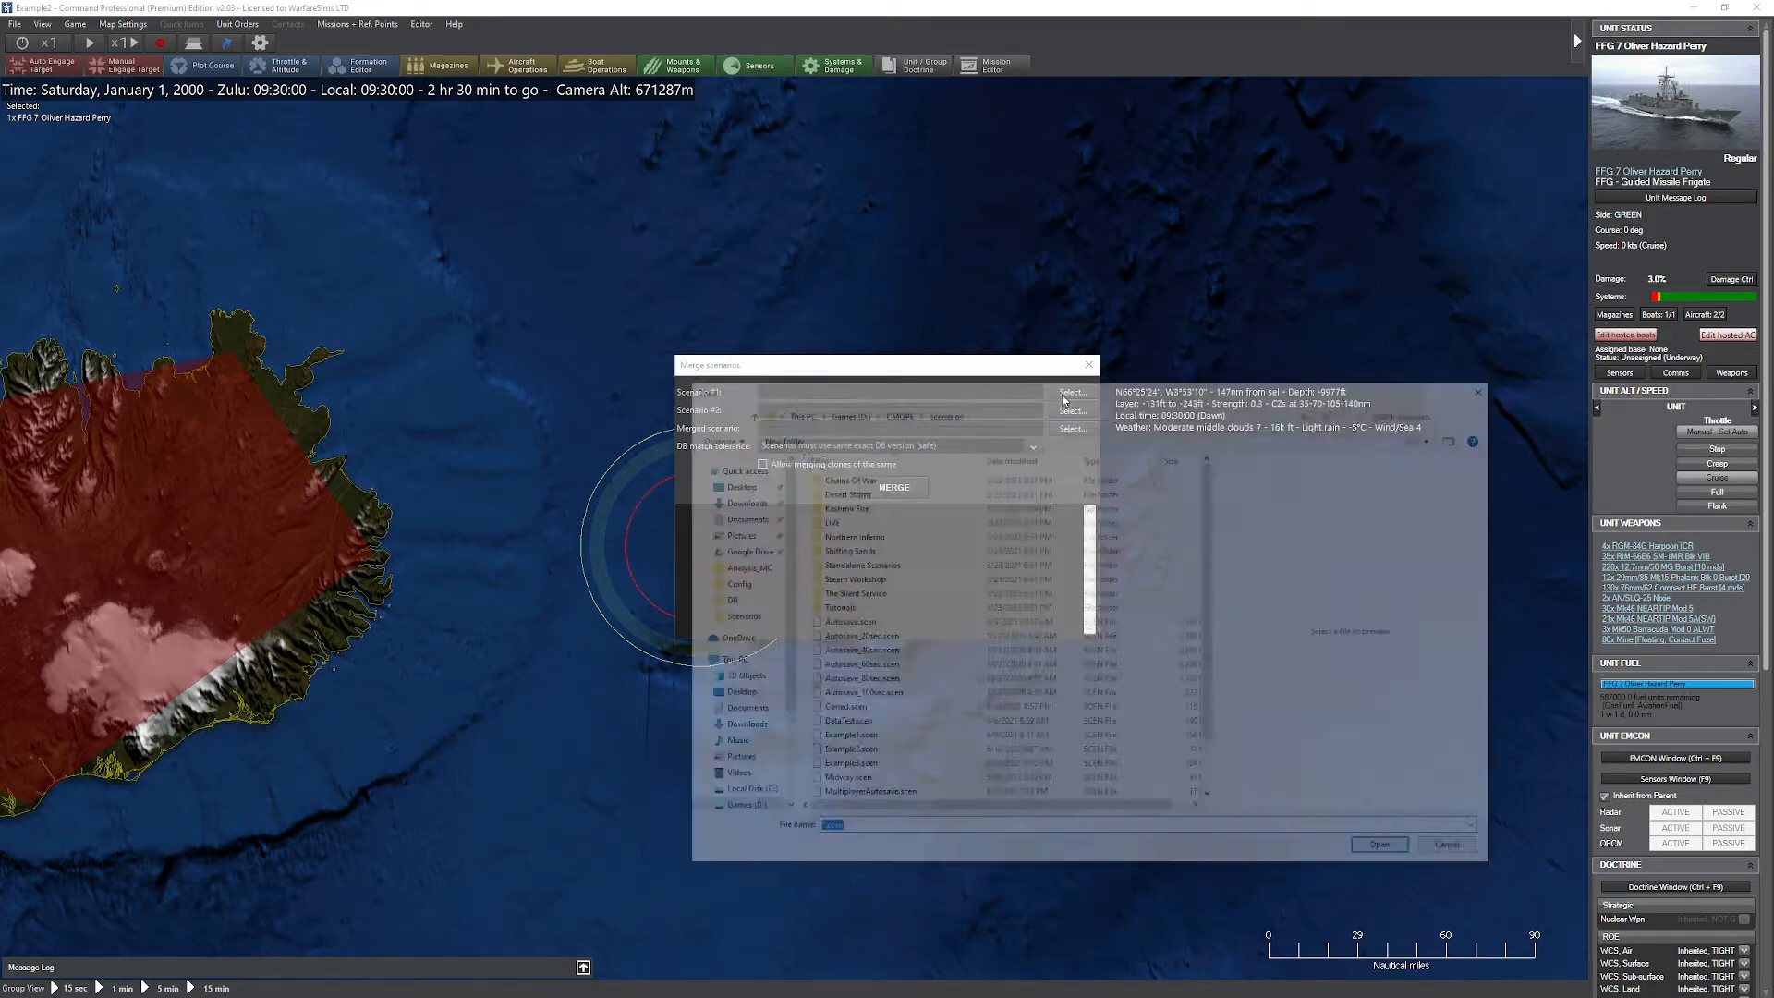
{"action": "double_click", "coordinate": [1126, 735]}
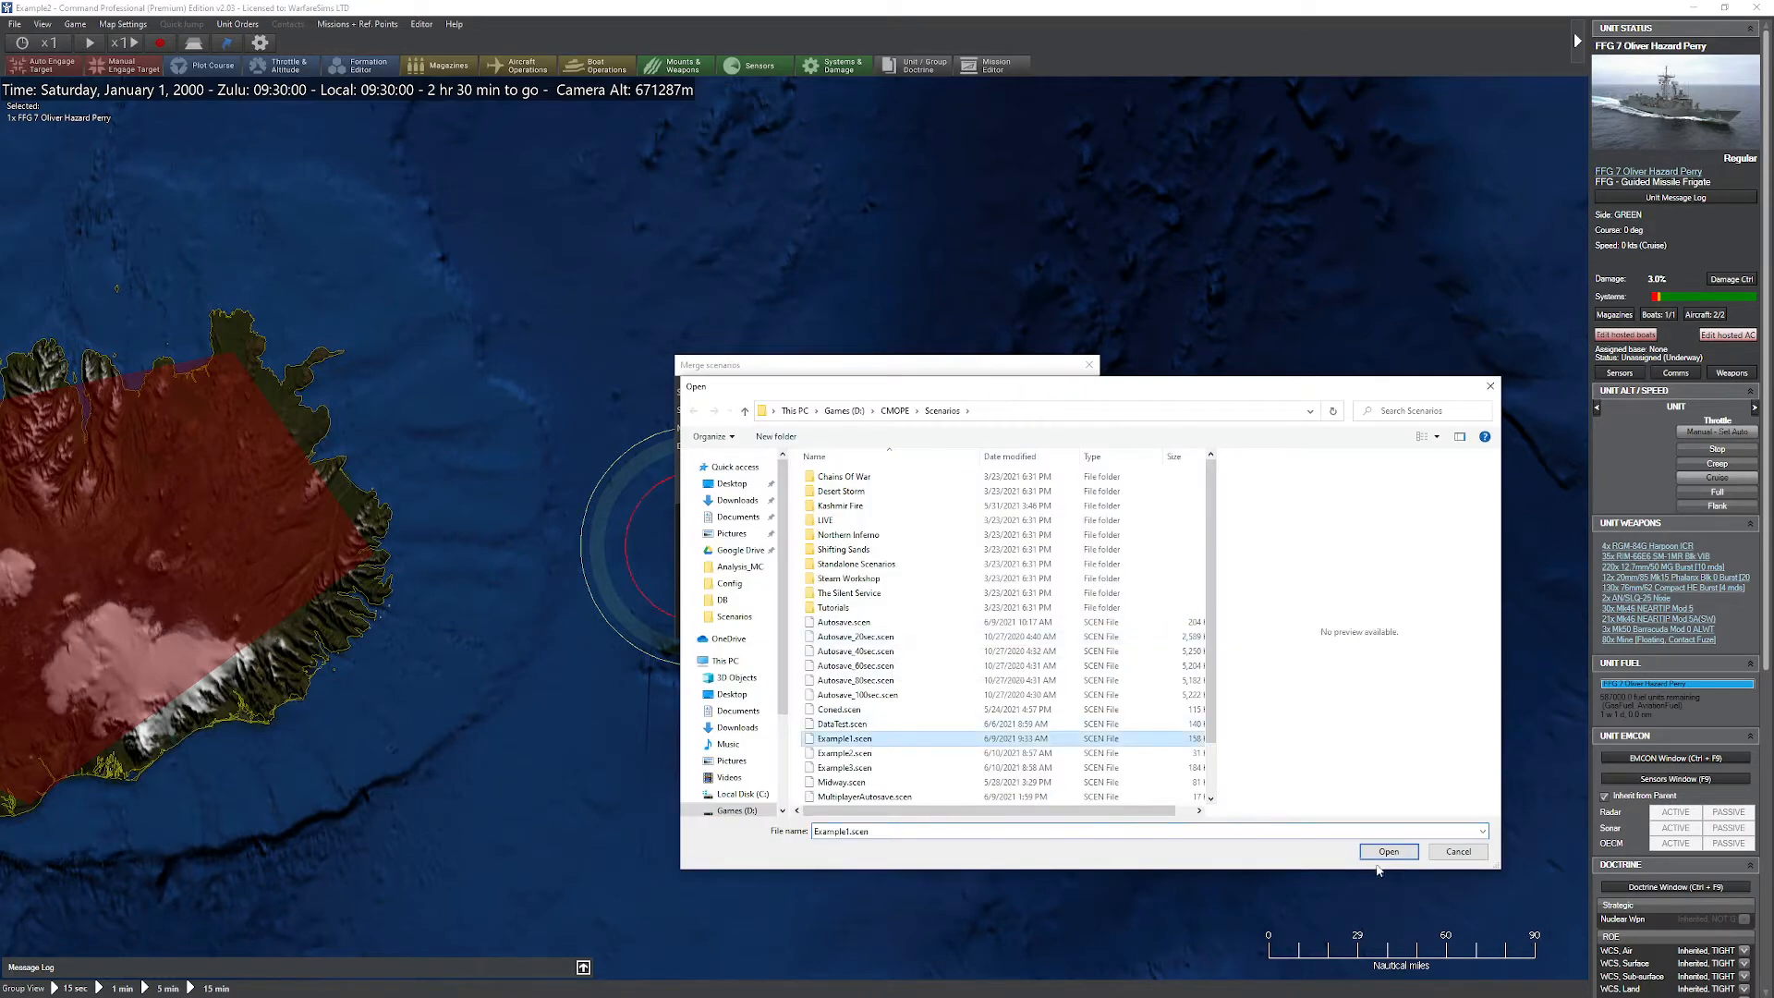
{"action": "left_click", "coordinate": [1071, 410]}
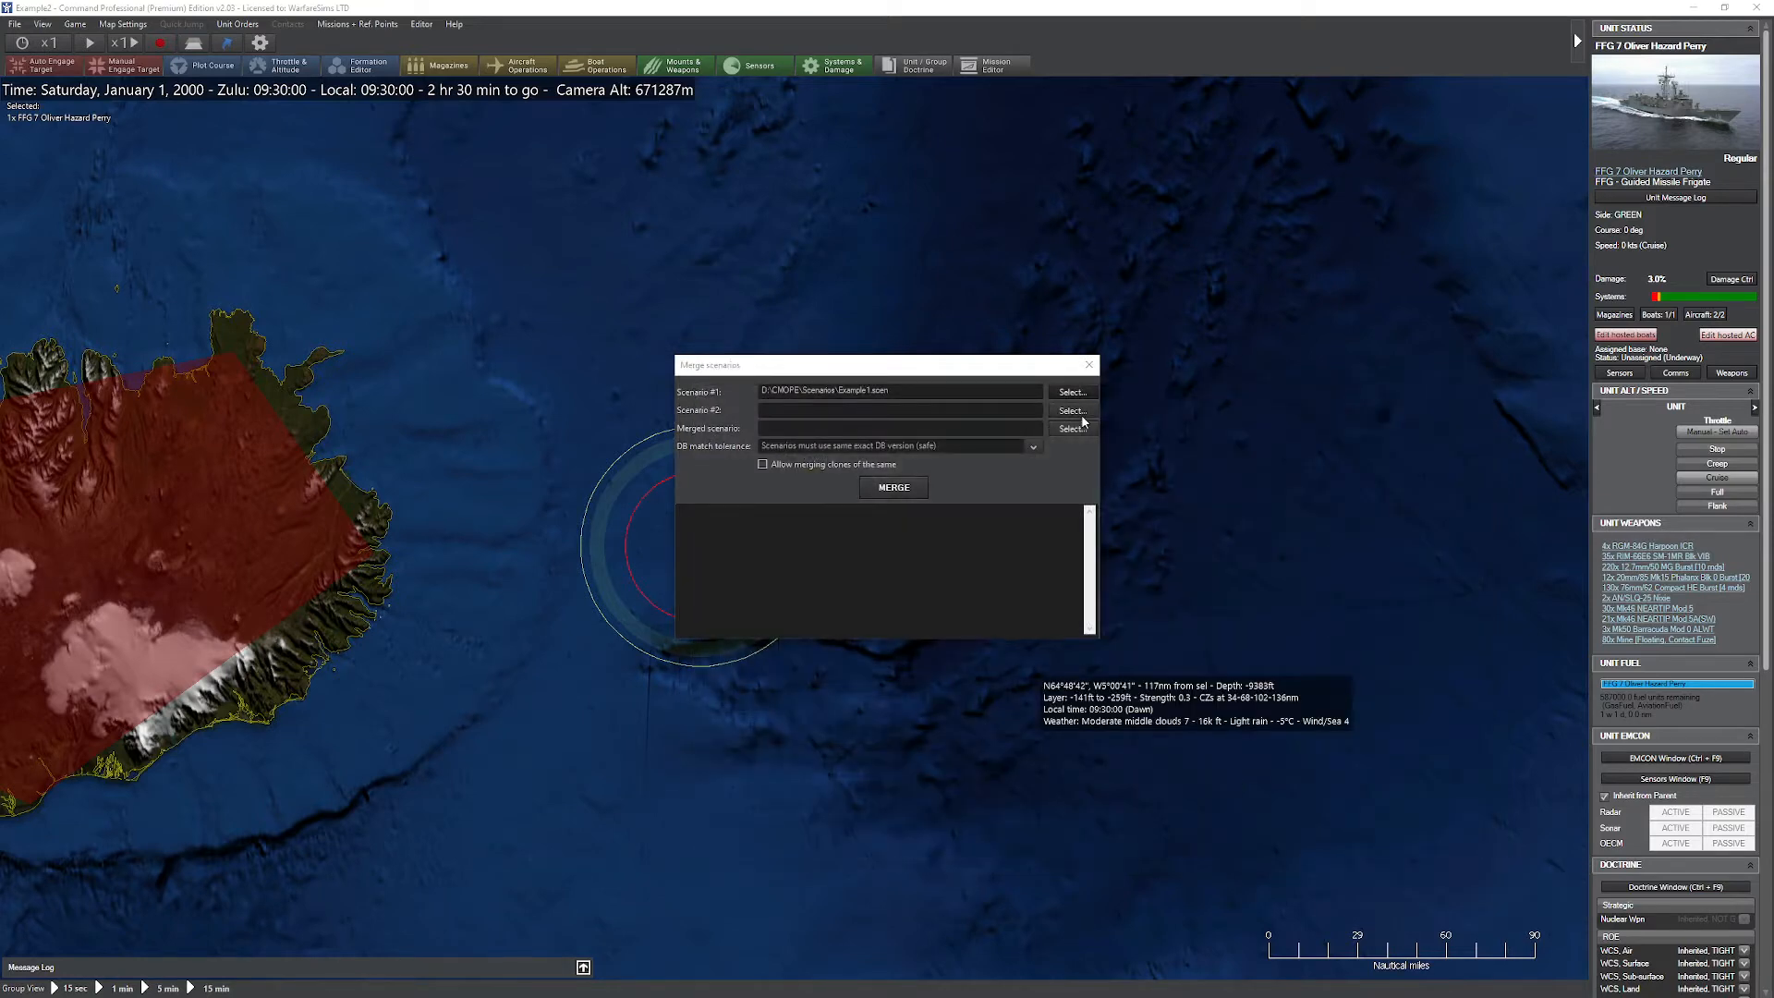
{"action": "double_click", "coordinate": [842, 753]}
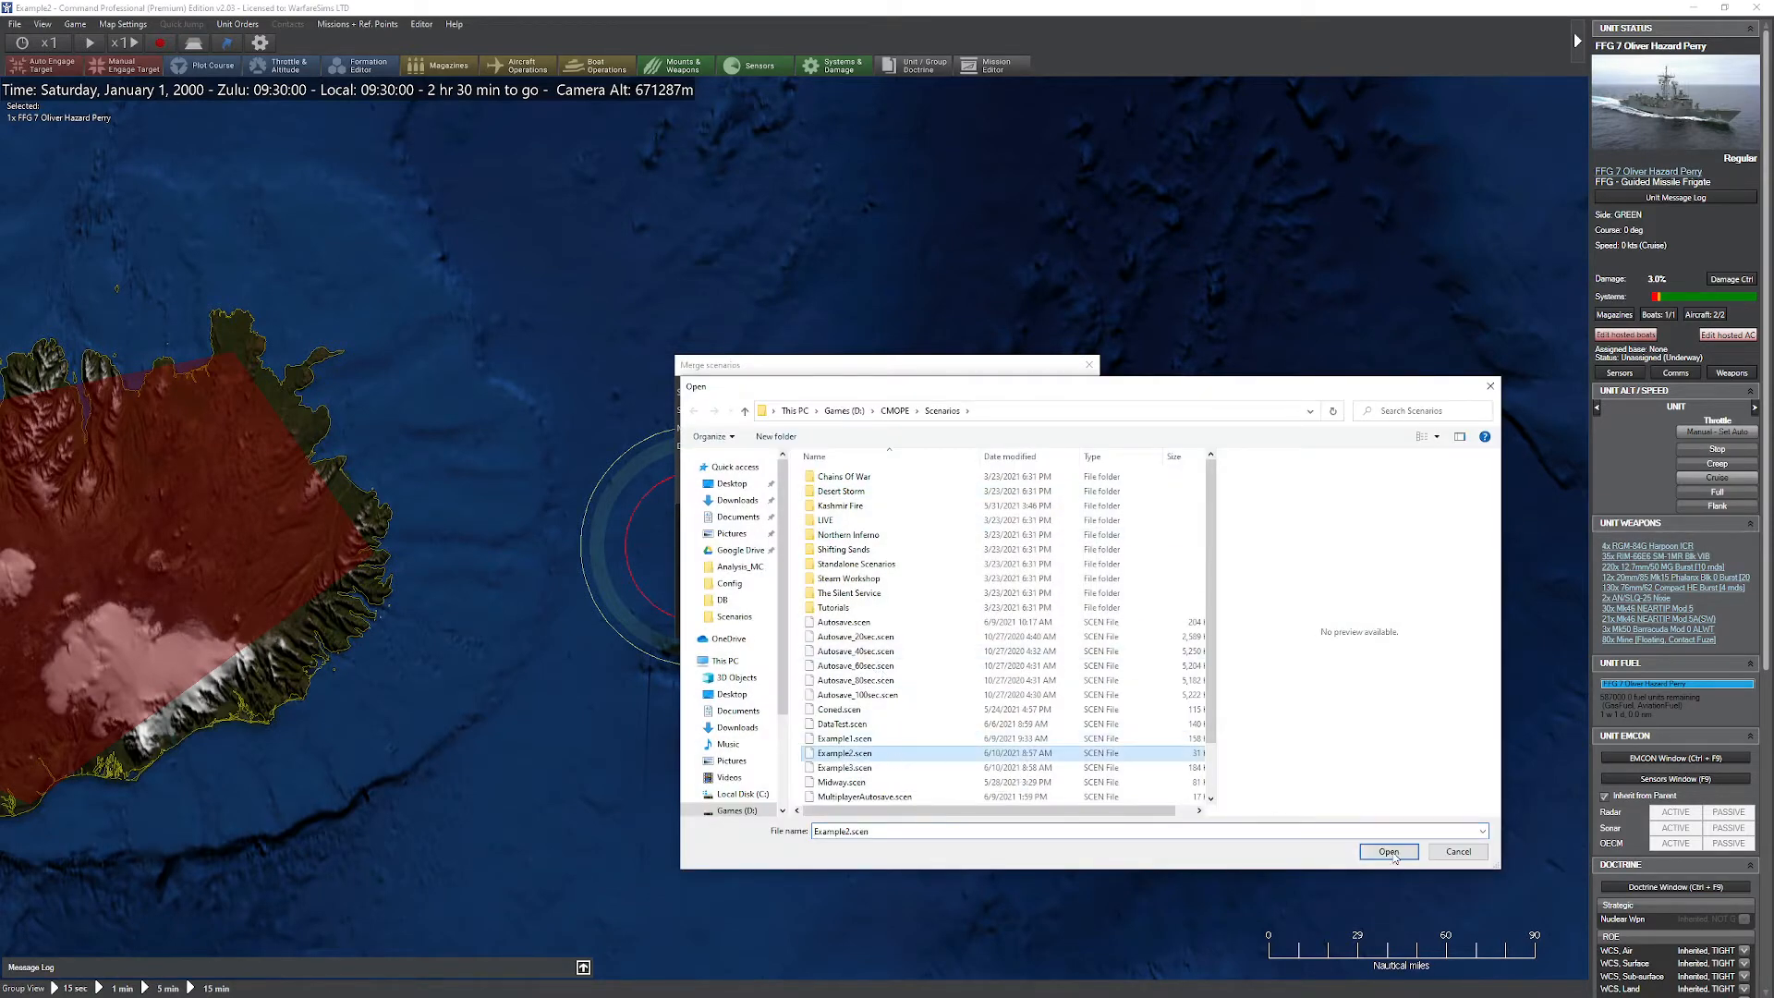
Step: Set the merged scenario's output file to Example3.scen, replacing the existing file
{"action": "left_click", "coordinate": [1071, 429]}
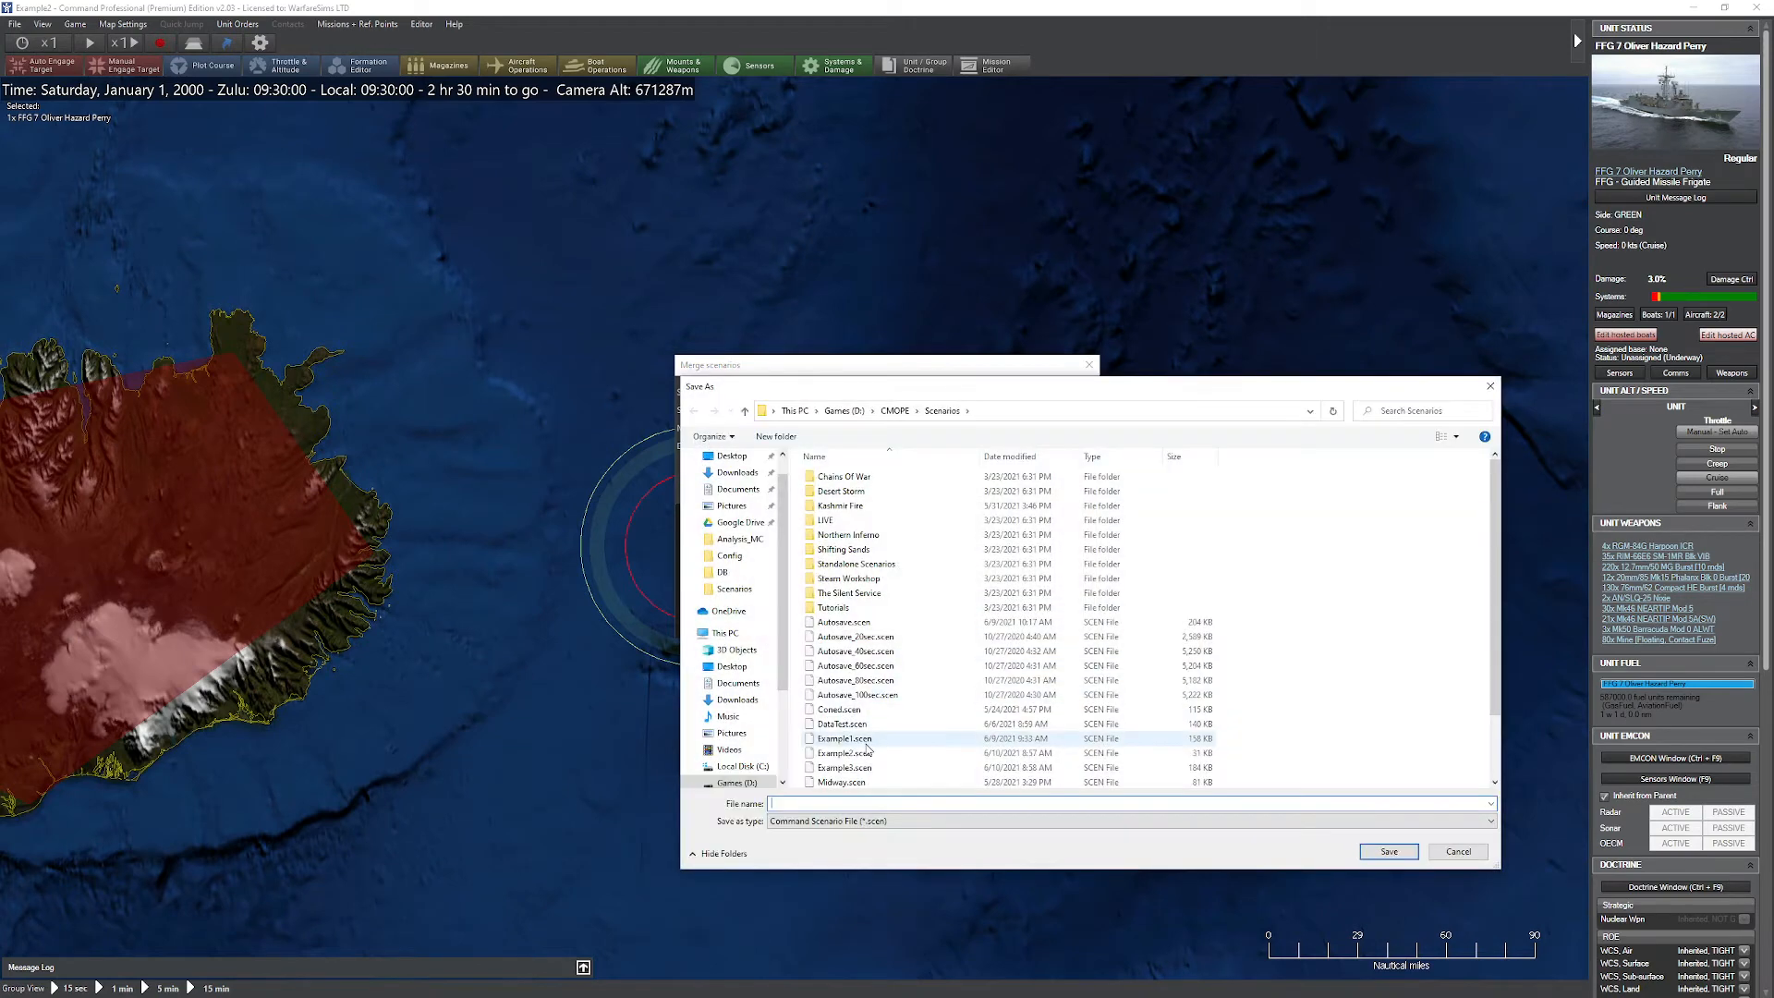
{"action": "left_click", "coordinate": [845, 767]}
{"action": "left_click", "coordinate": [1389, 851]}
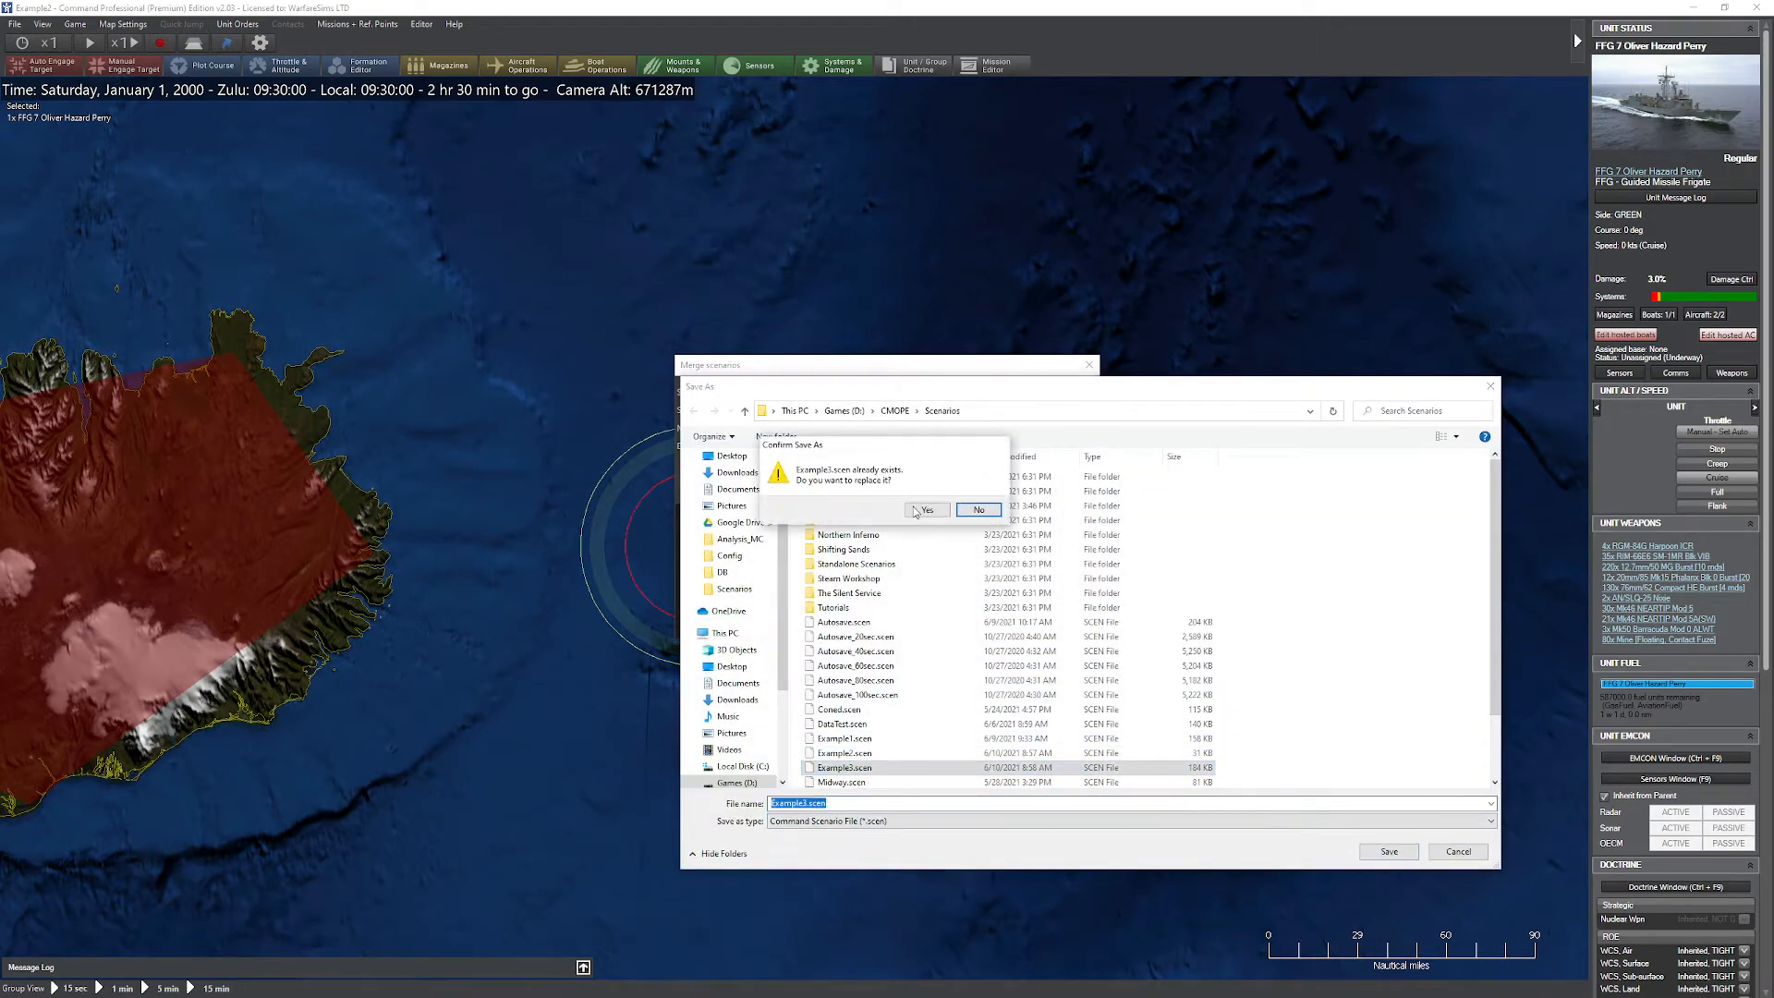
{"action": "left_click", "coordinate": [926, 512]}
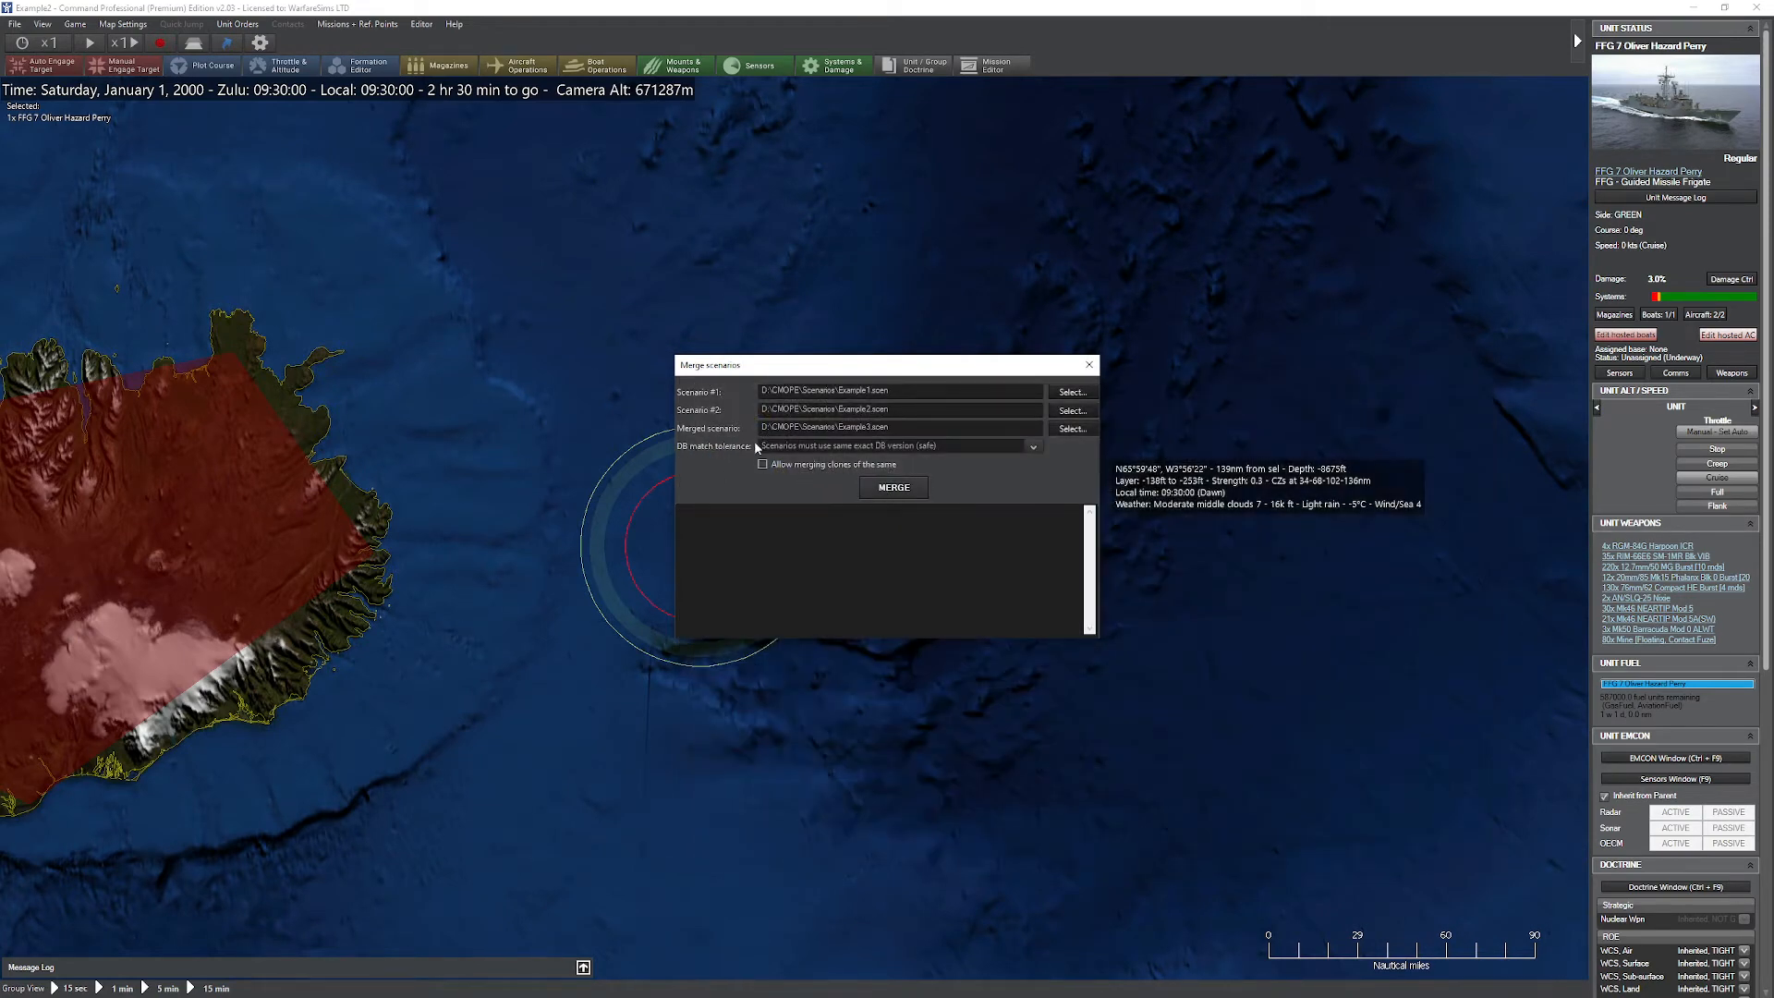
Step: Set the DB match tolerance to "Scenarios must use same general DB (risky)" and merge the scenarios
{"action": "left_click", "coordinate": [1011, 449]}
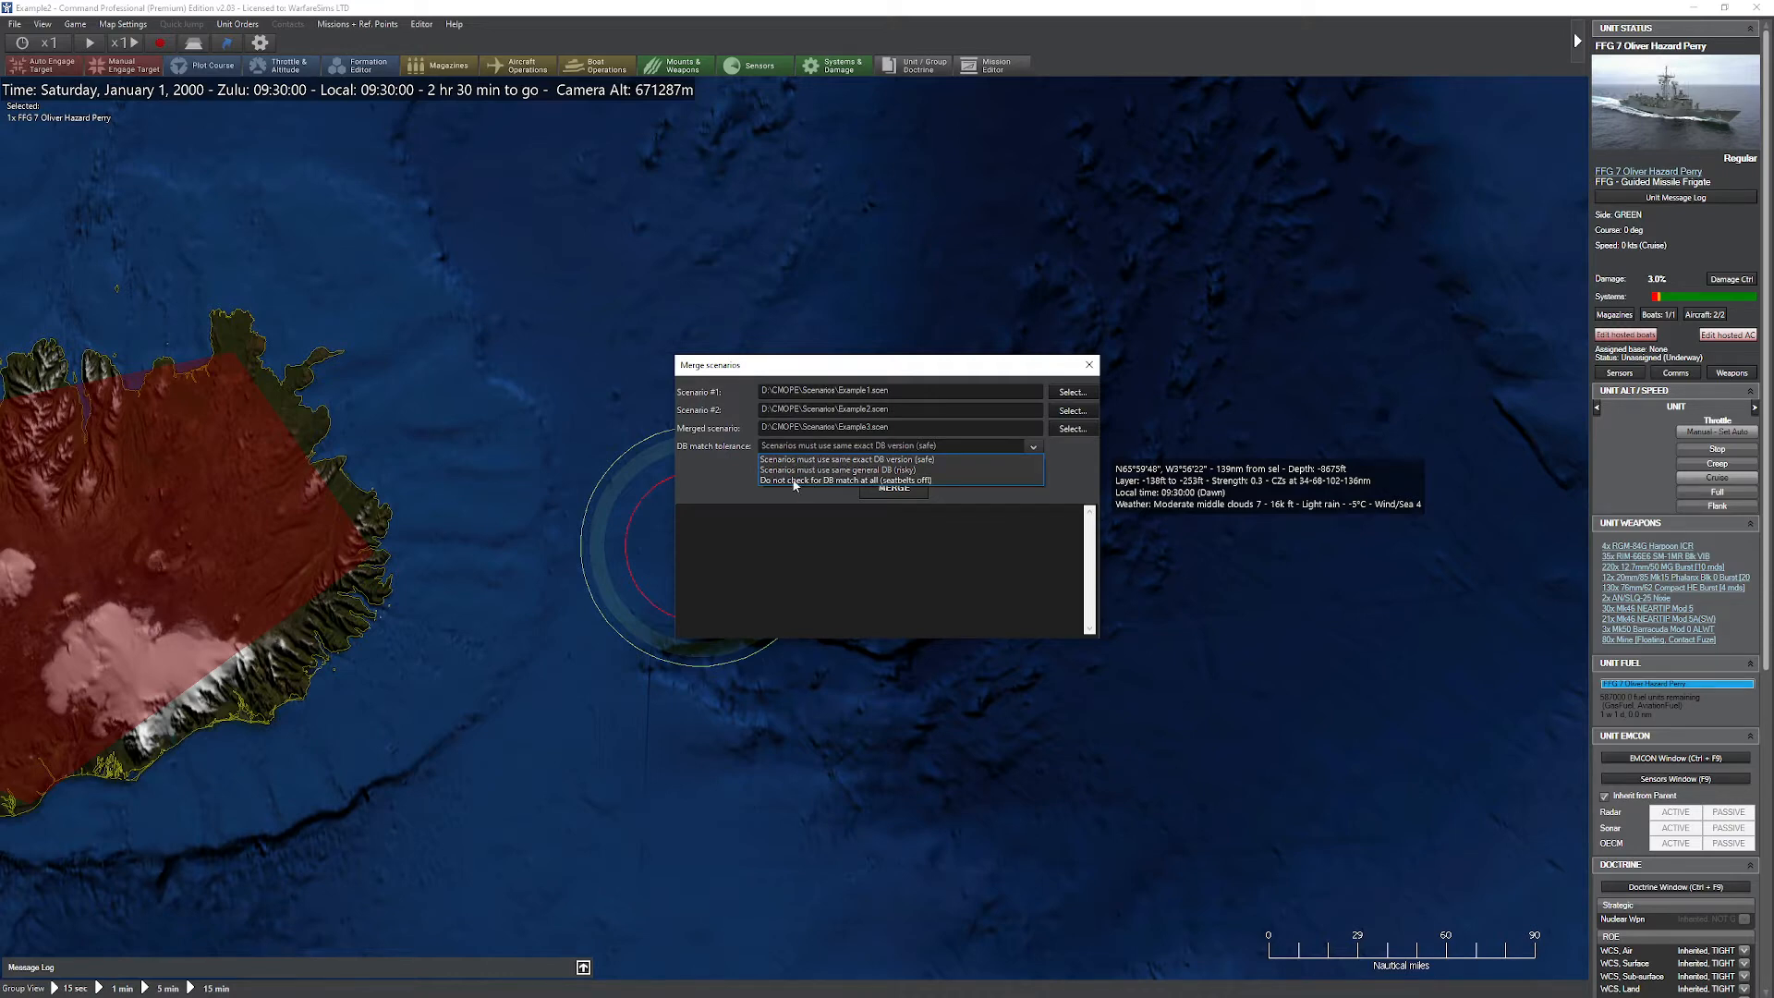
{"action": "left_click", "coordinate": [858, 471]}
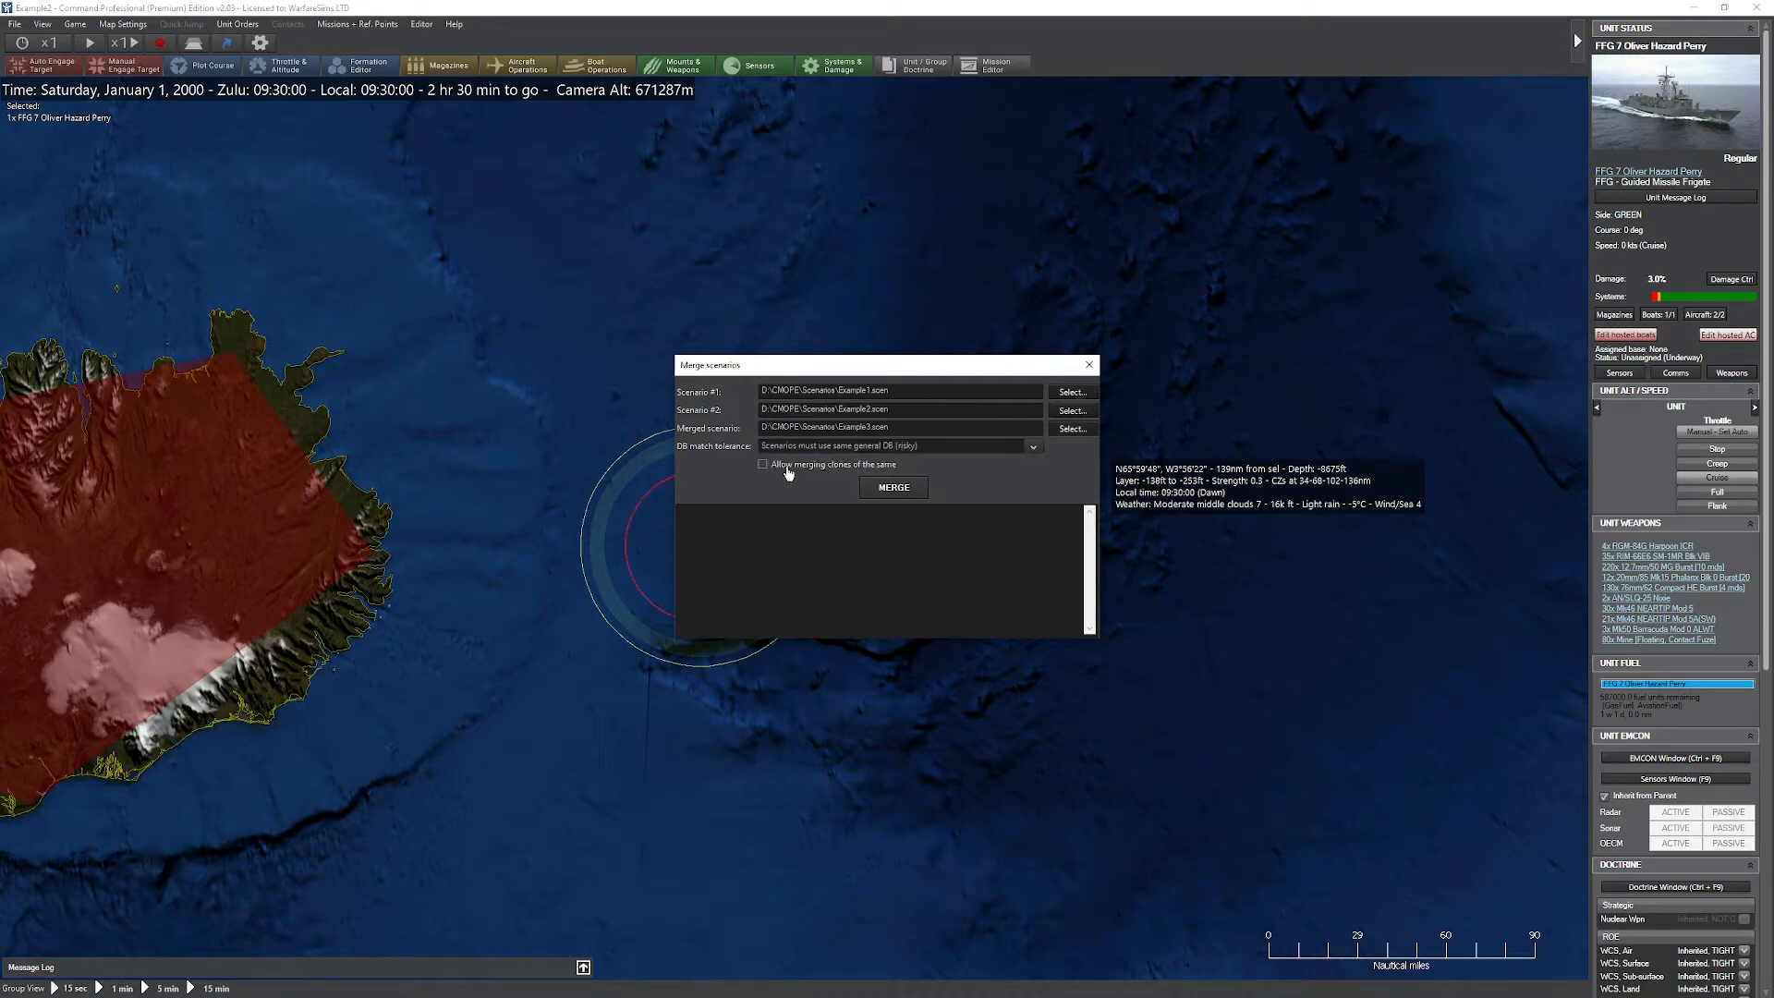
{"action": "left_click", "coordinate": [894, 500]}
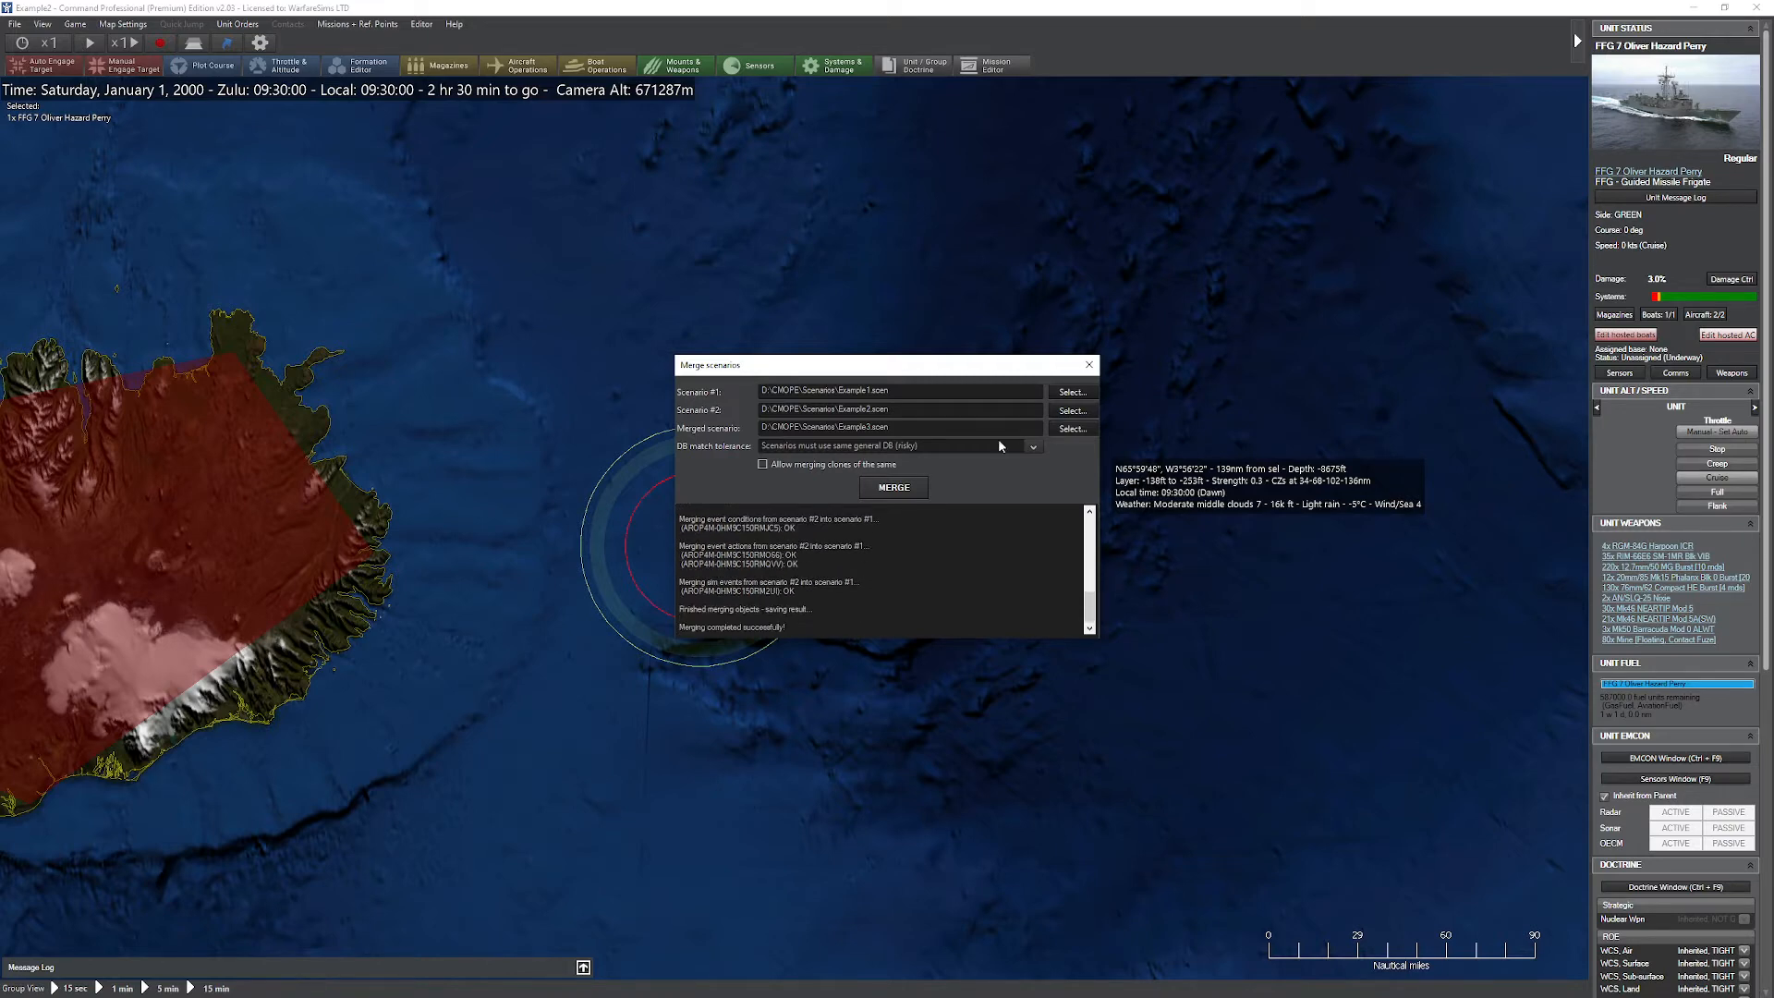
{"action": "left_click", "coordinate": [1089, 363]}
Step: Load the merged Example3 scenario and enter it as side BLU
{"action": "left_click", "coordinate": [15, 24]}
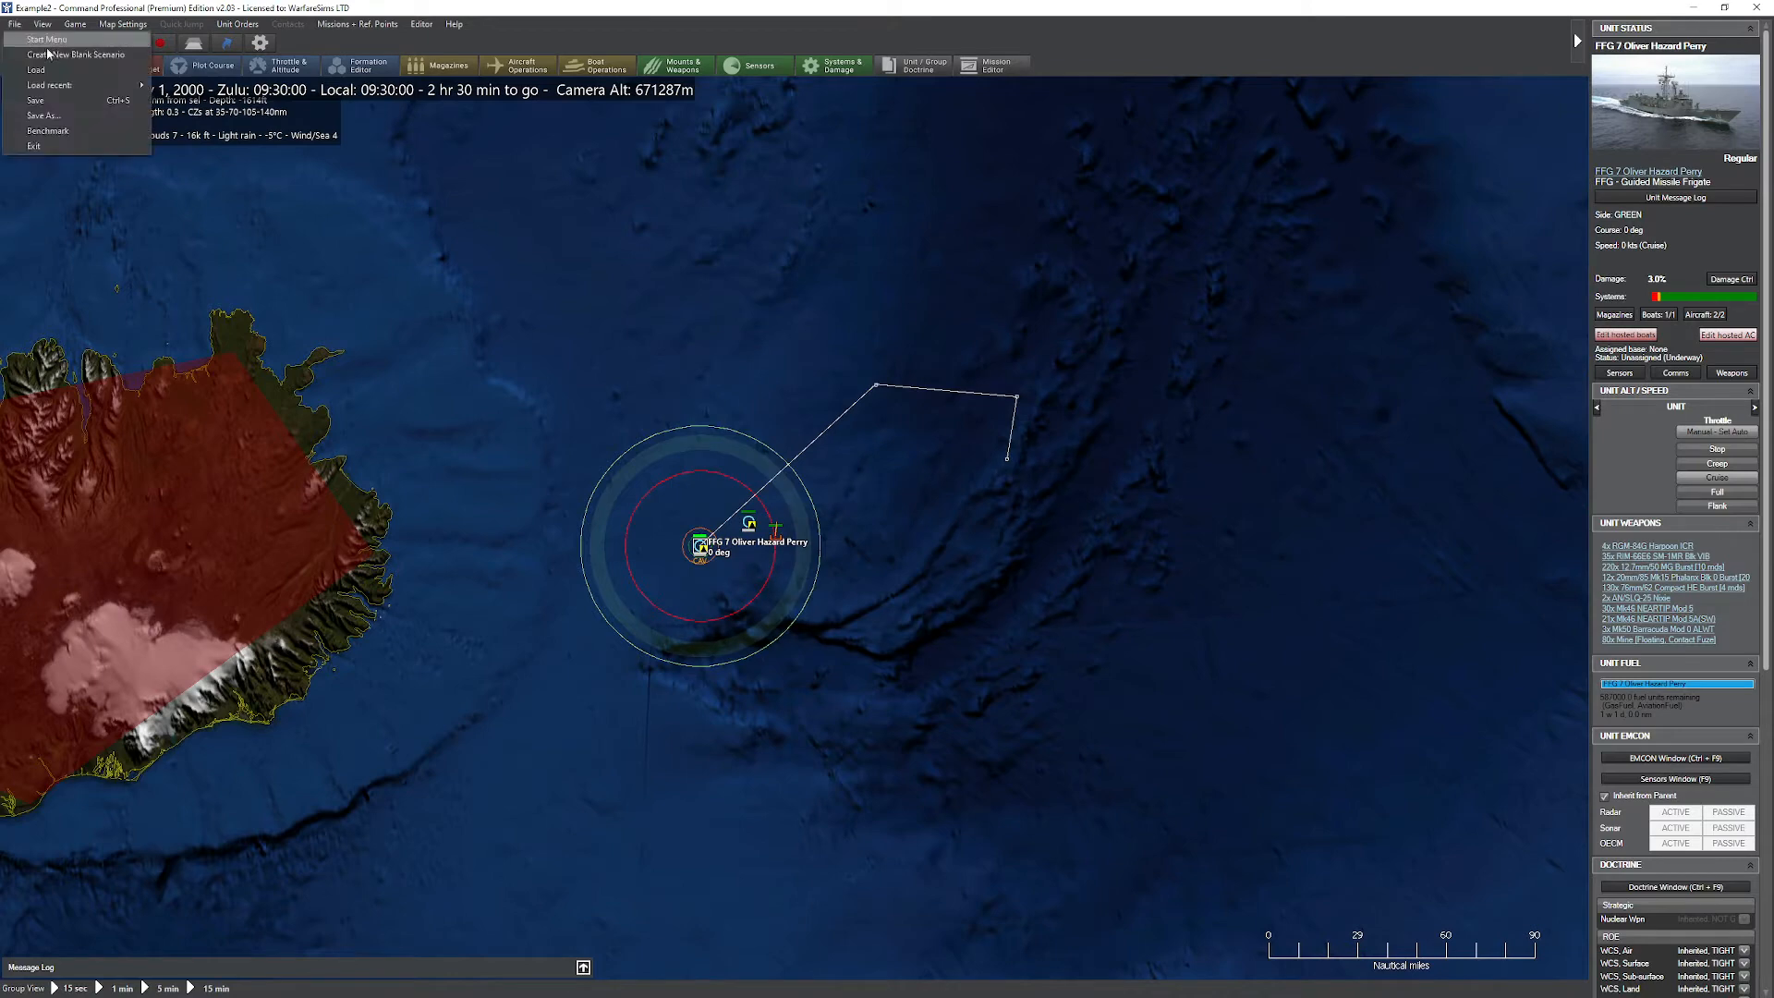
{"action": "mouse_move", "coordinate": [74, 85]}
{"action": "left_click", "coordinate": [223, 96]}
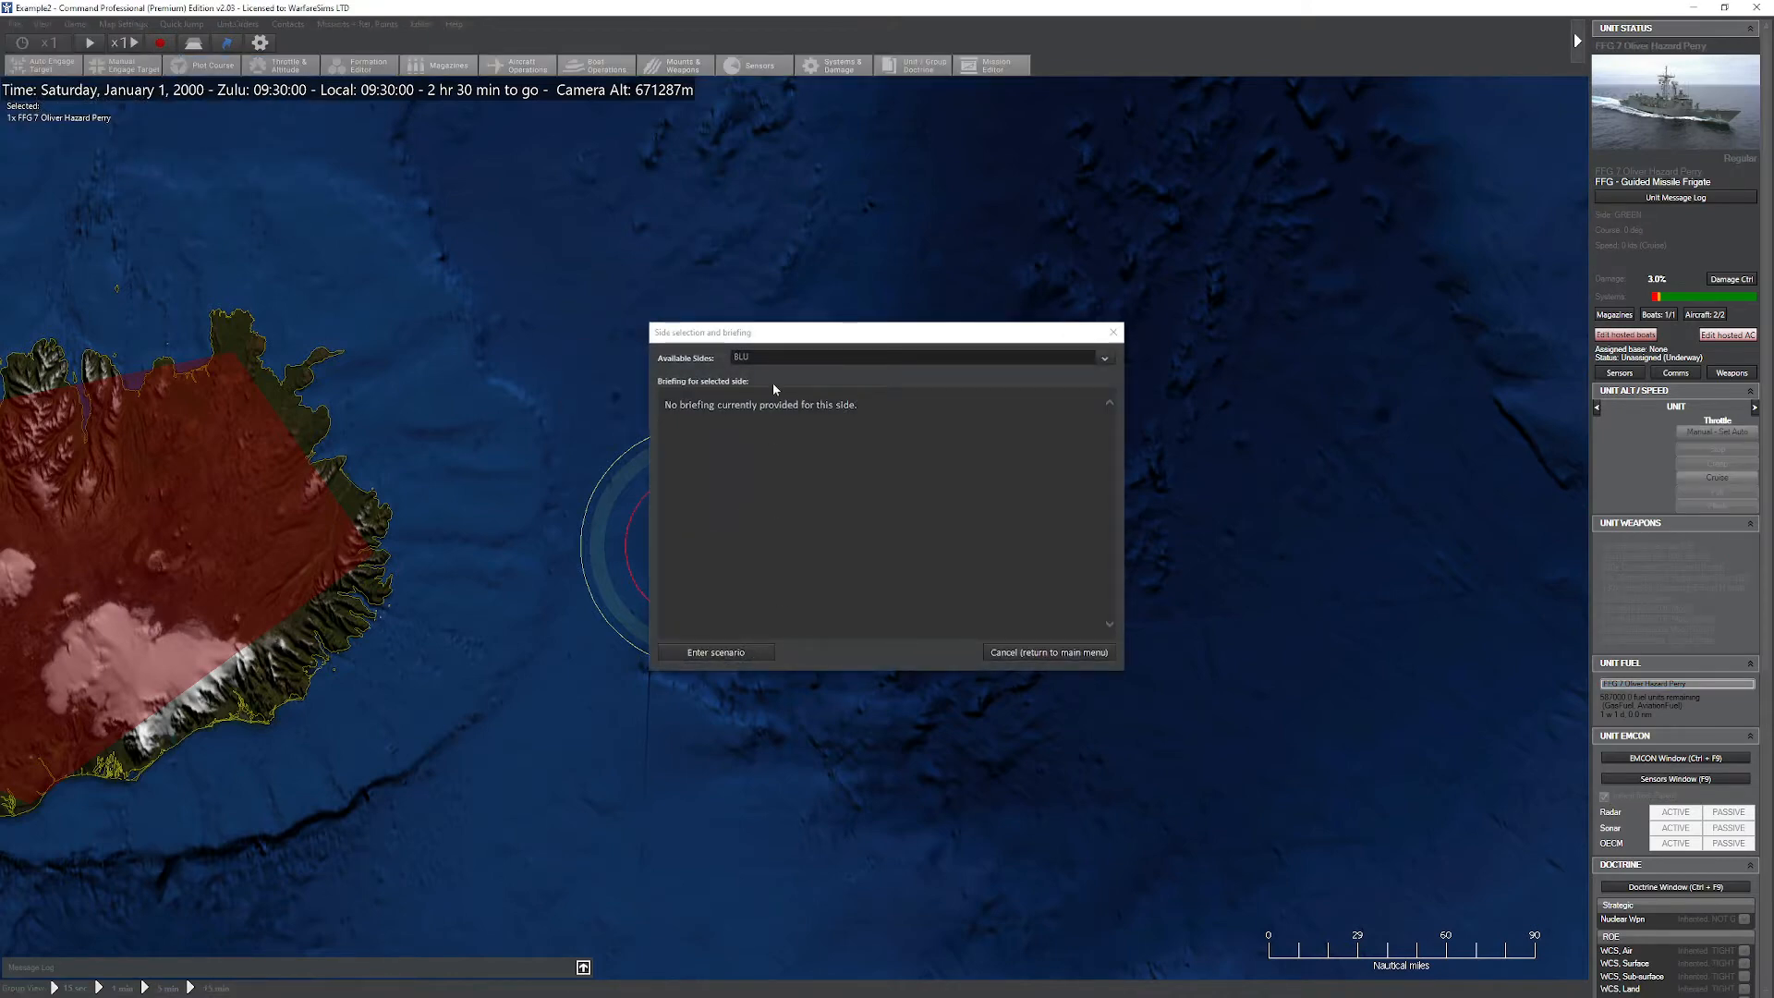
{"action": "left_click", "coordinate": [1089, 358]}
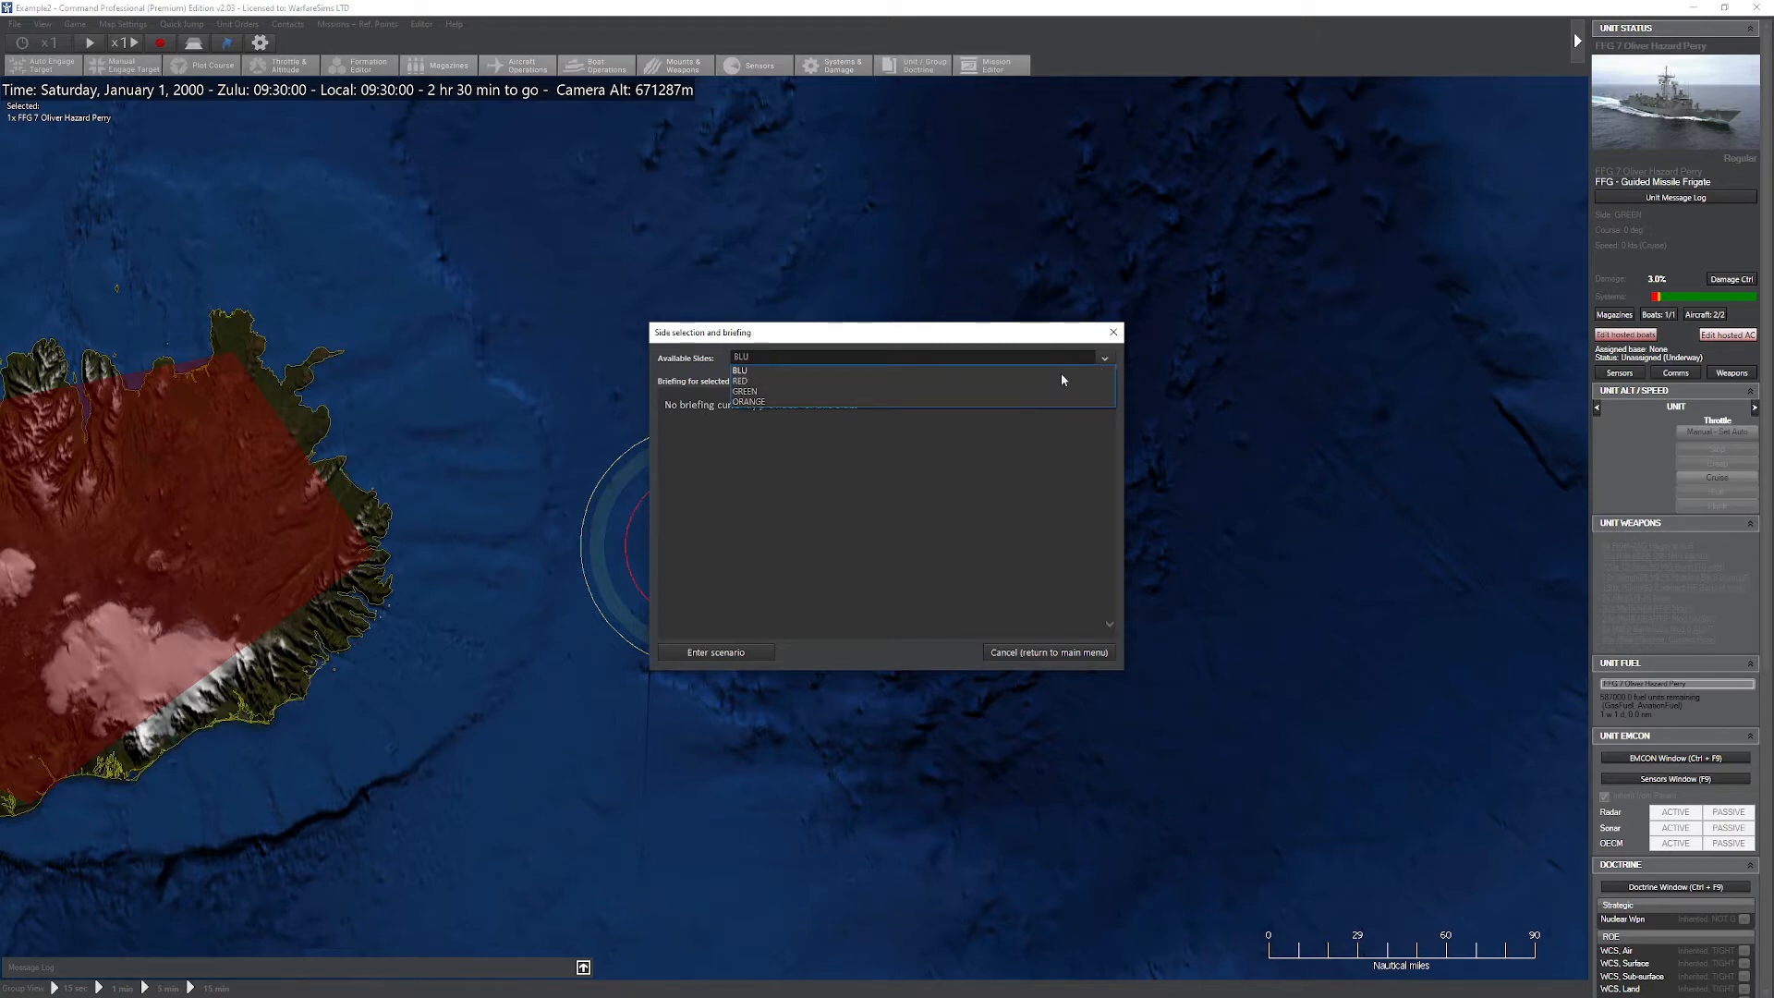
{"action": "left_click", "coordinate": [1060, 373]}
{"action": "left_click", "coordinate": [761, 645]}
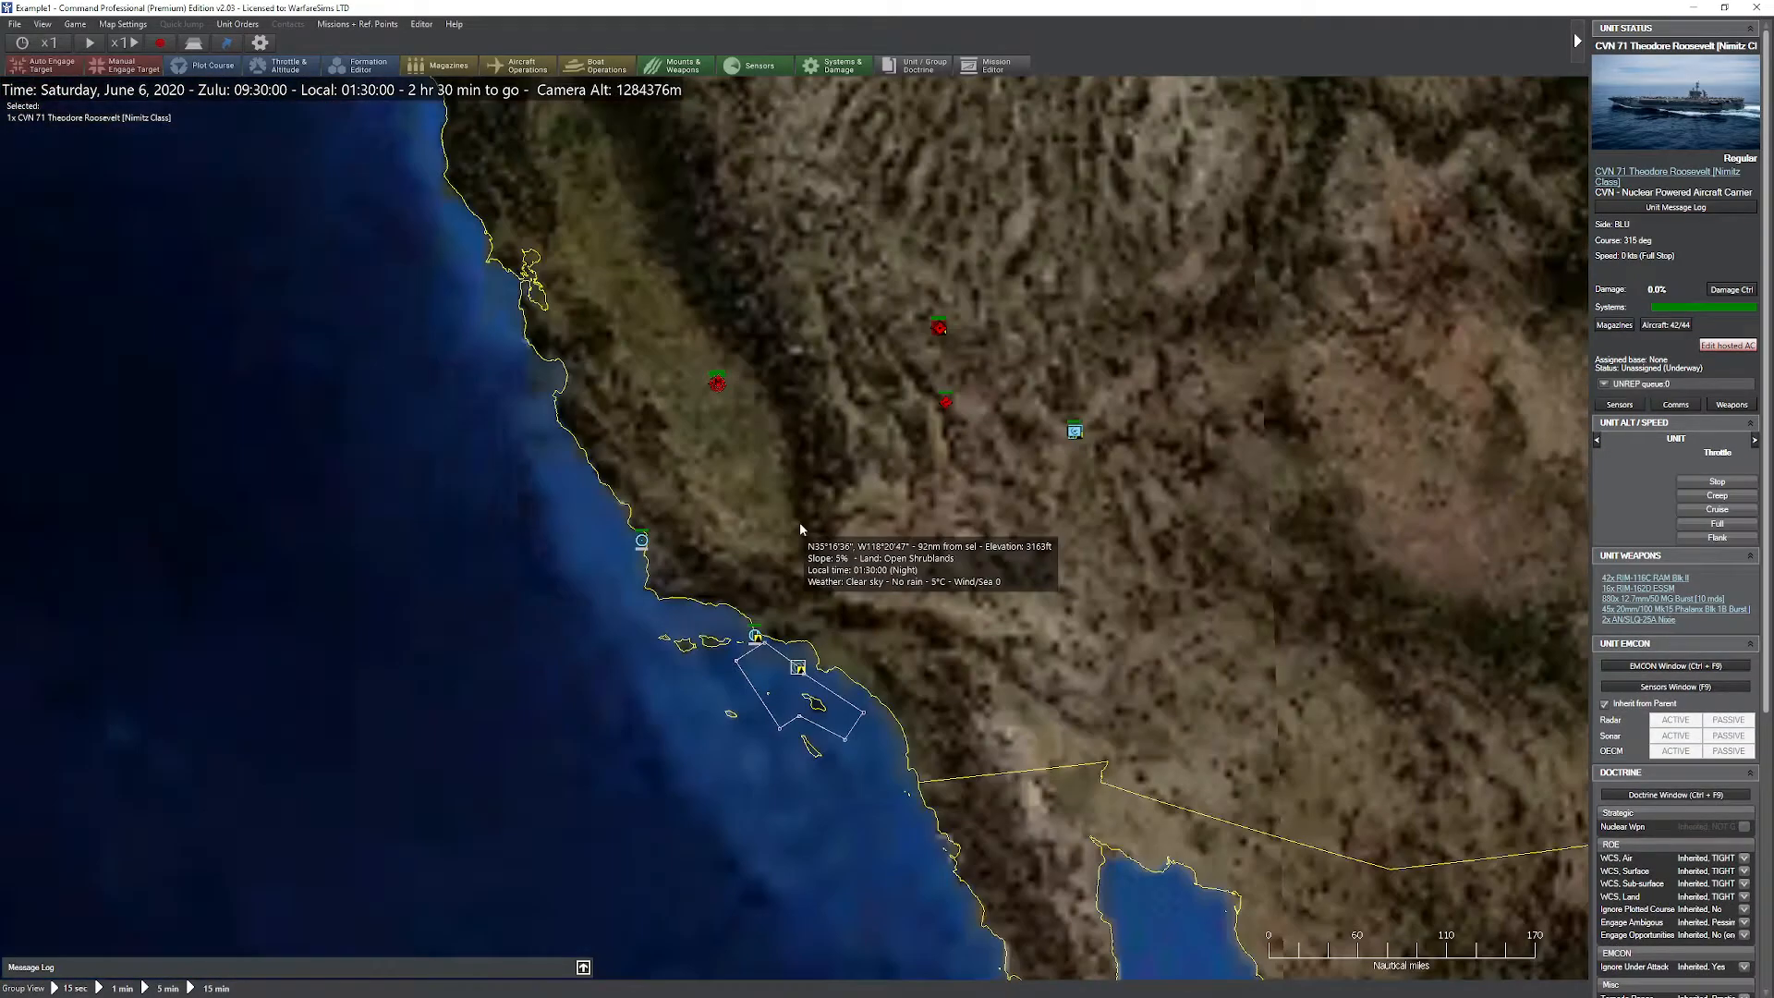
Step: Examine the merged scenario's units across the globe and its list of sides
{"action": "scroll", "coordinate": [799, 525], "scroll_direction": "down", "scroll_amount": 5}
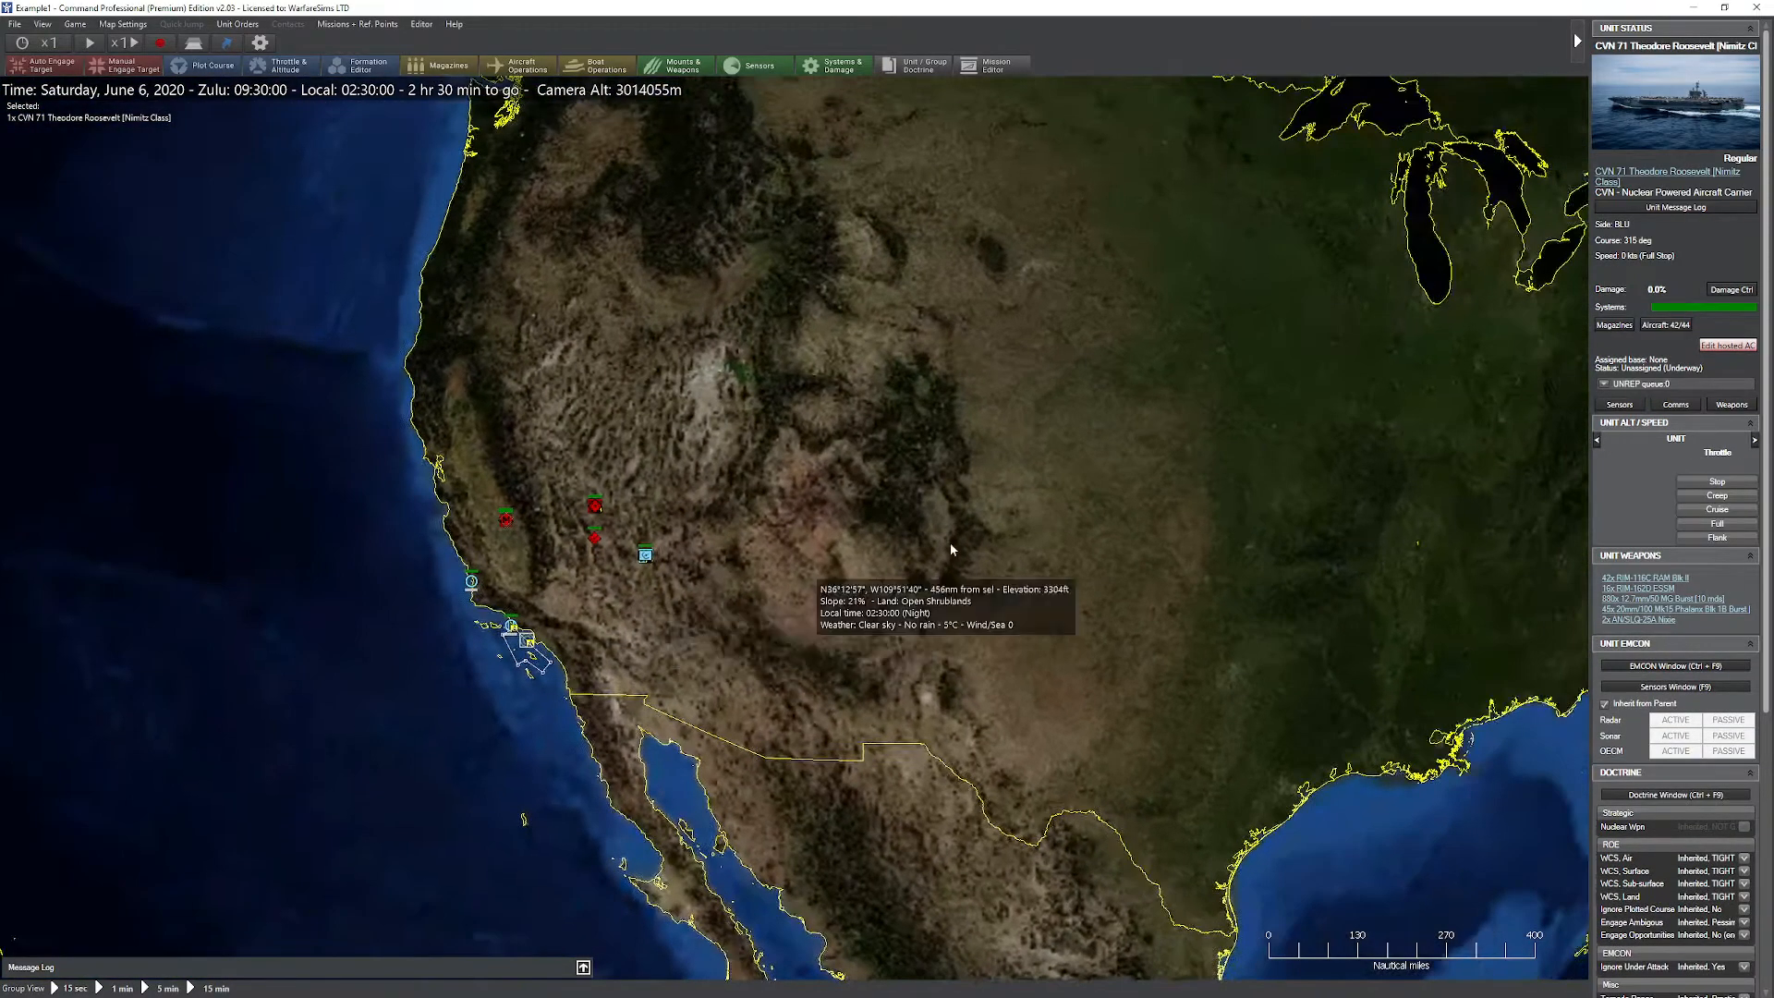
{"action": "scroll", "coordinate": [463, 591], "scroll_direction": "down", "scroll_amount": 6}
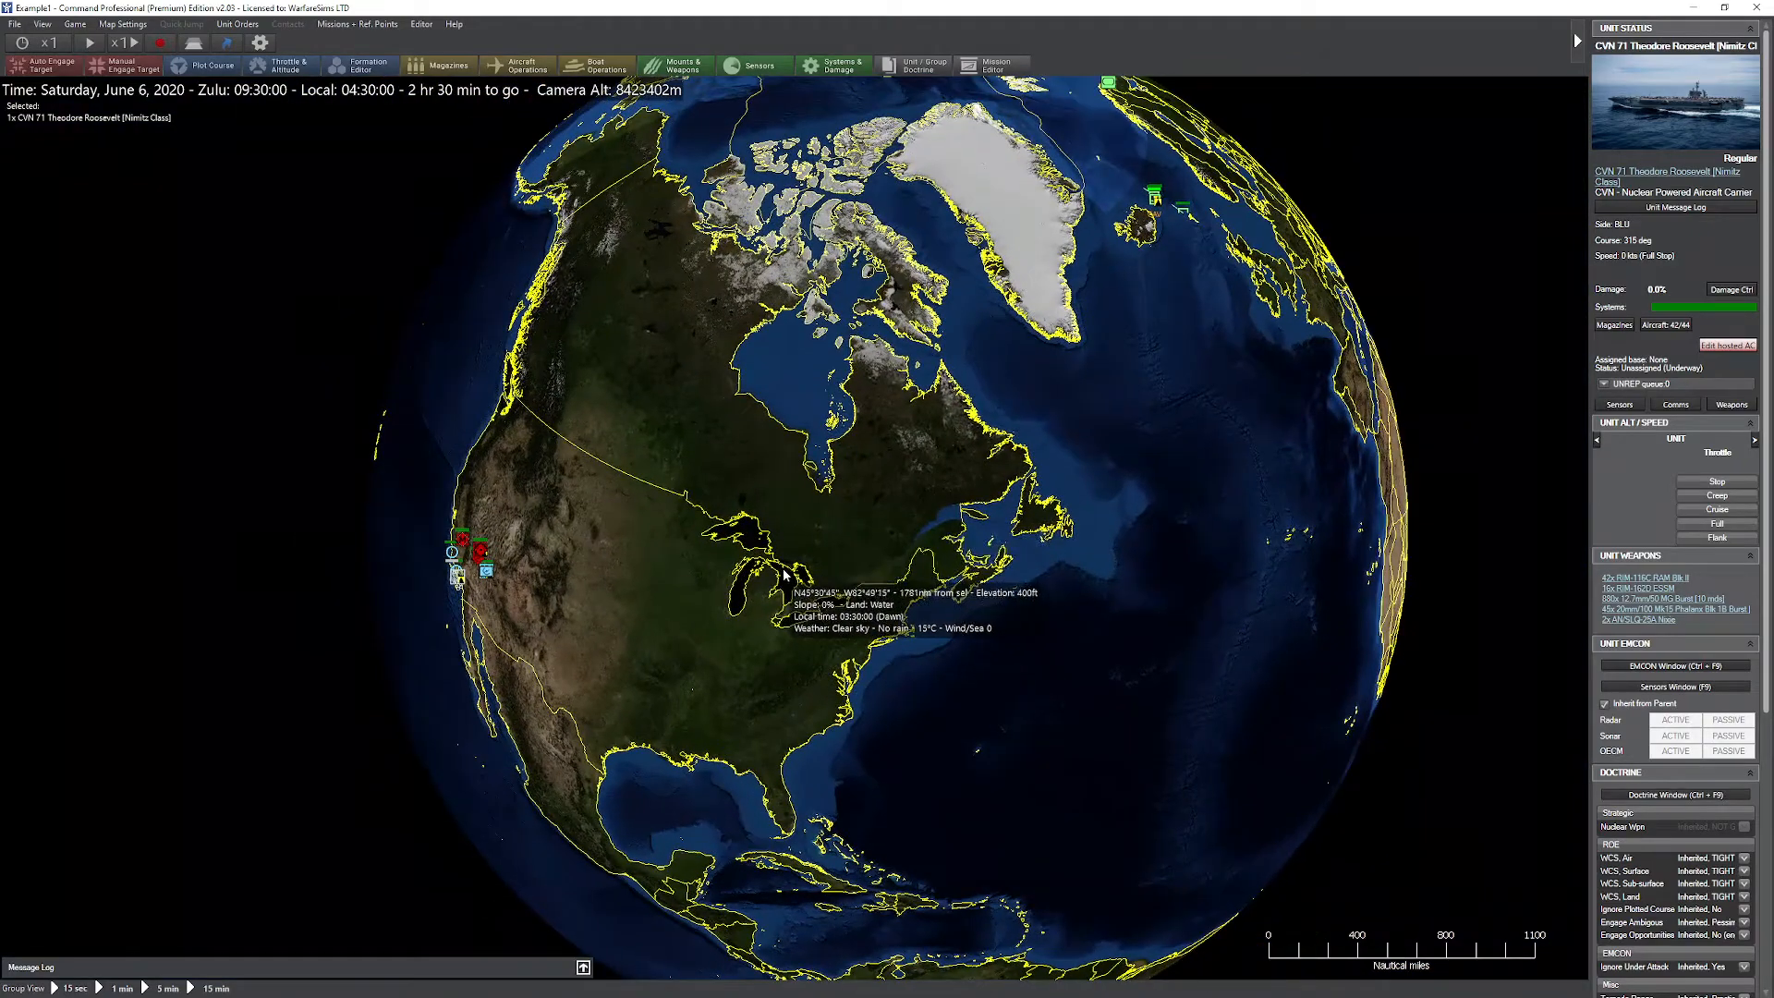
{"action": "left_click_drag", "start_coordinate": [817, 462], "coordinate": [722, 605]}
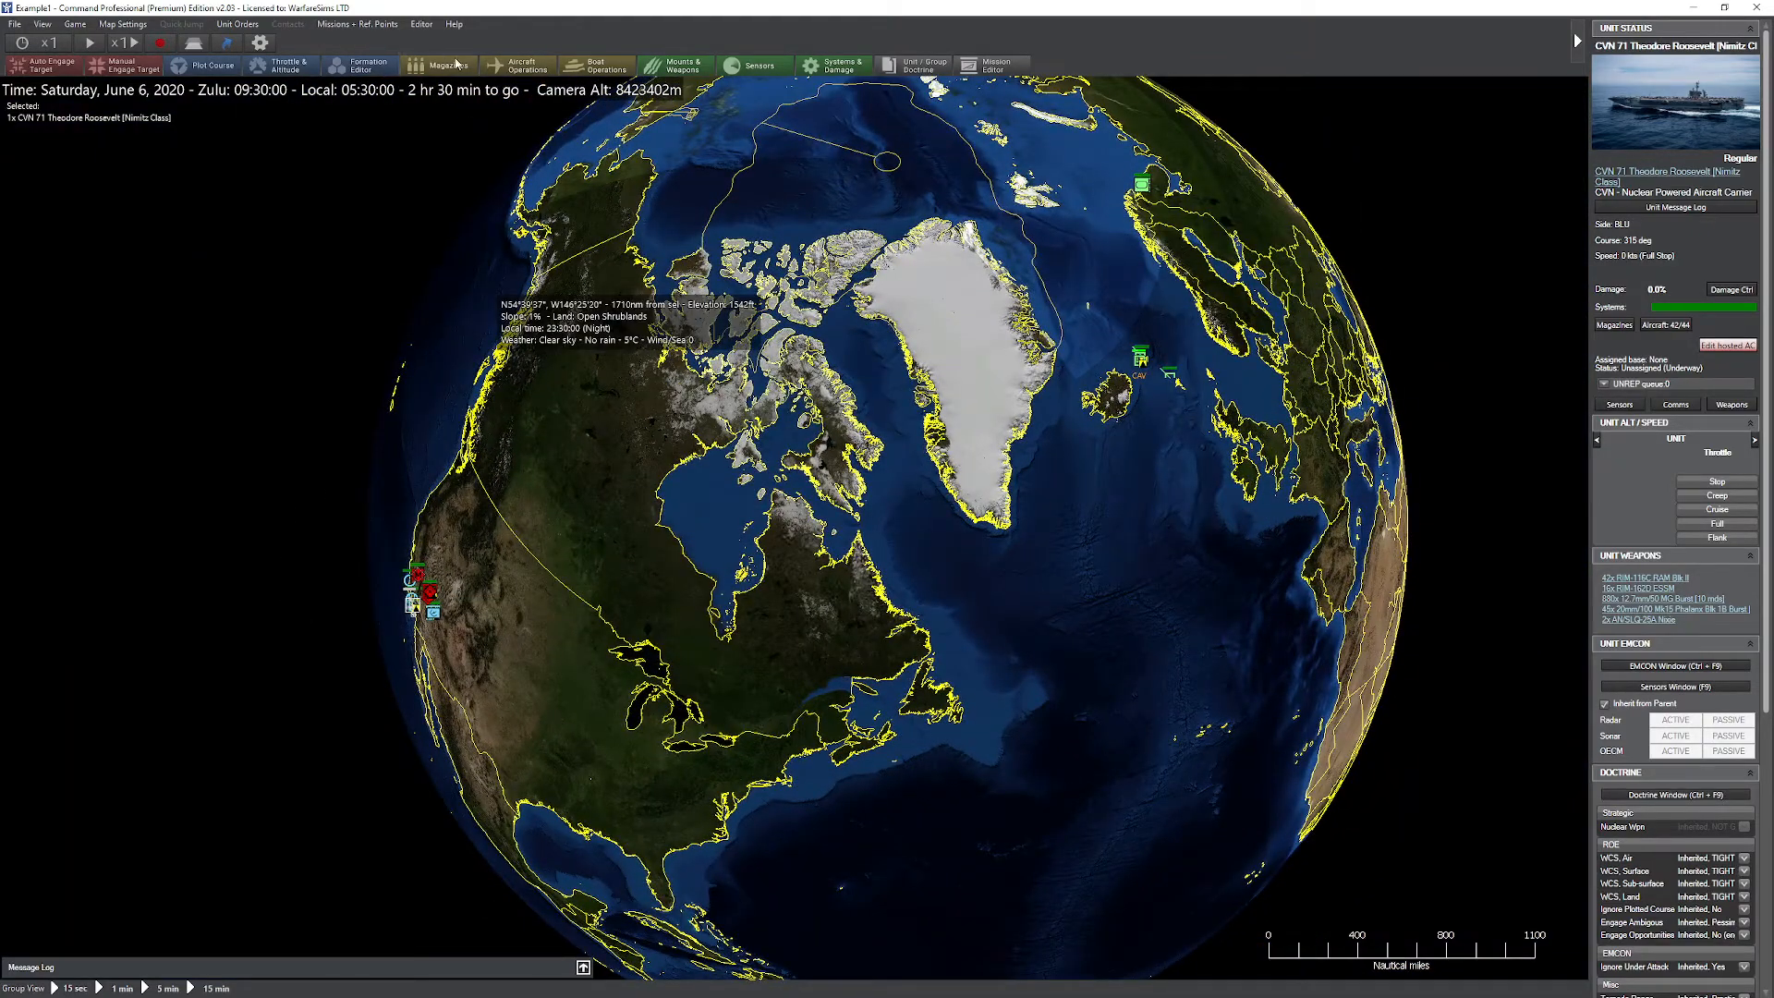
{"action": "left_click", "coordinate": [421, 24]}
{"action": "left_click", "coordinate": [539, 117]}
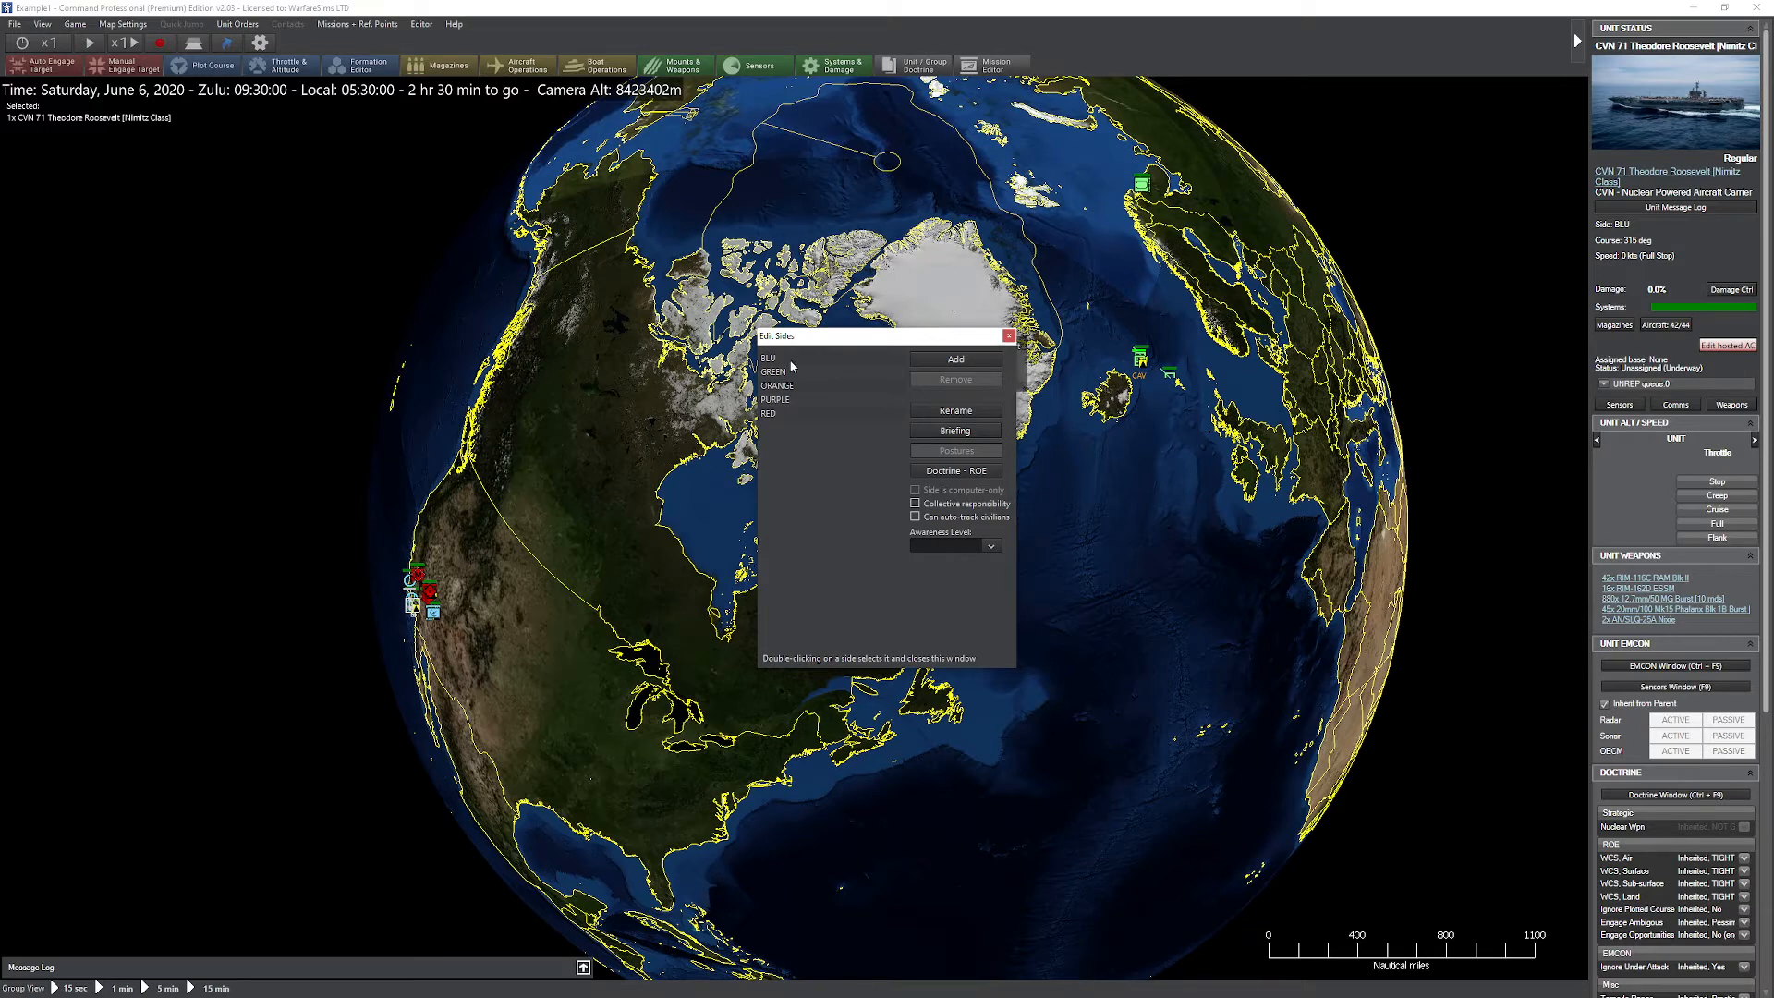
{"action": "left_click", "coordinate": [1009, 335]}
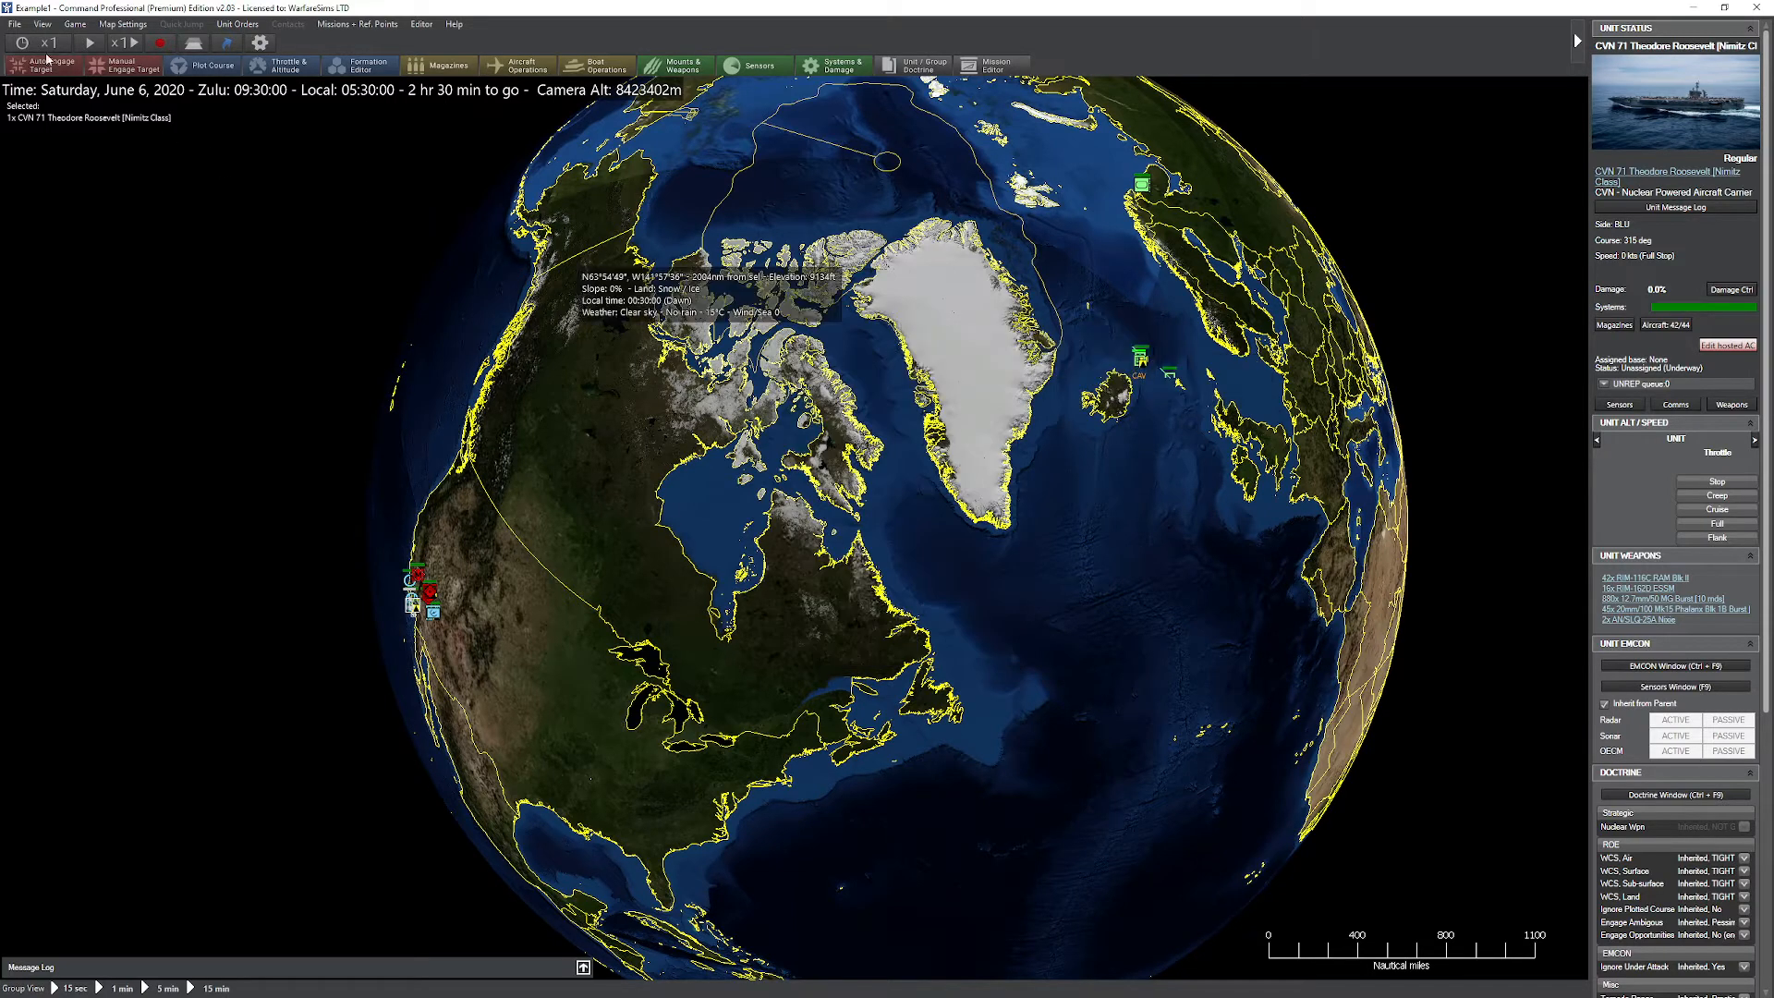
Step: Load the recent Example2 scenario and enter it as side GREEN
{"action": "left_click", "coordinate": [15, 24]}
{"action": "mouse_move", "coordinate": [136, 89]}
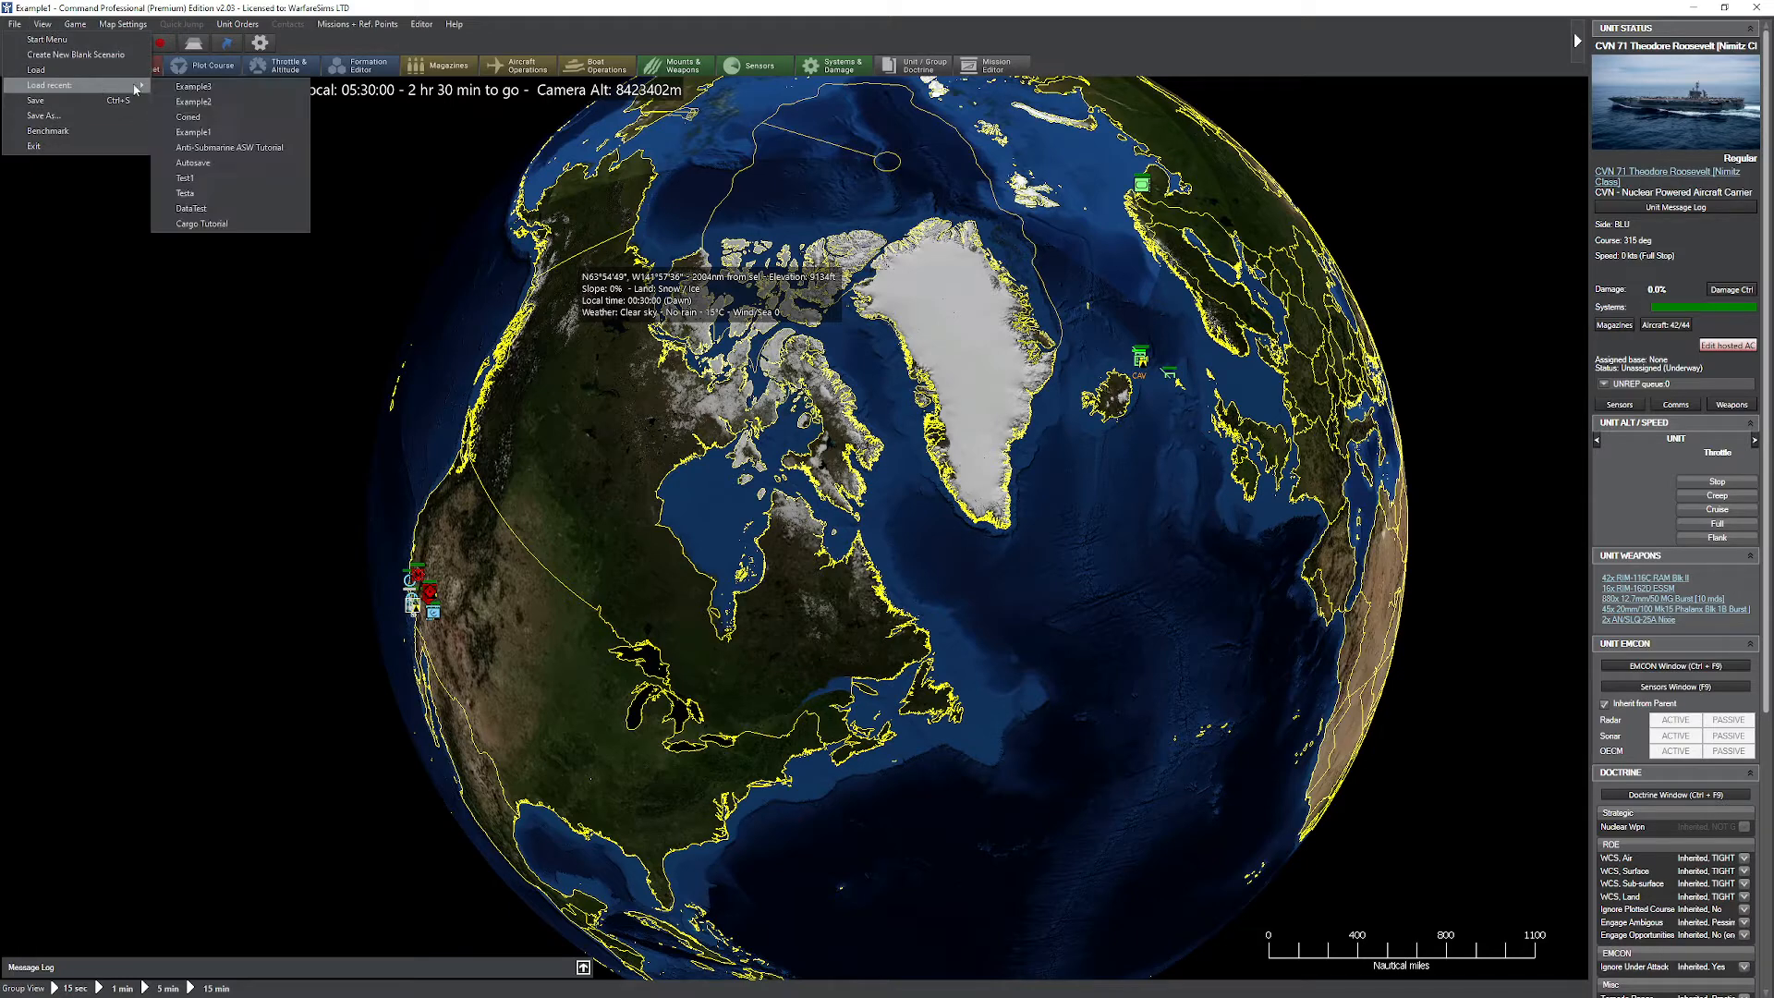
{"action": "left_click", "coordinate": [190, 101]}
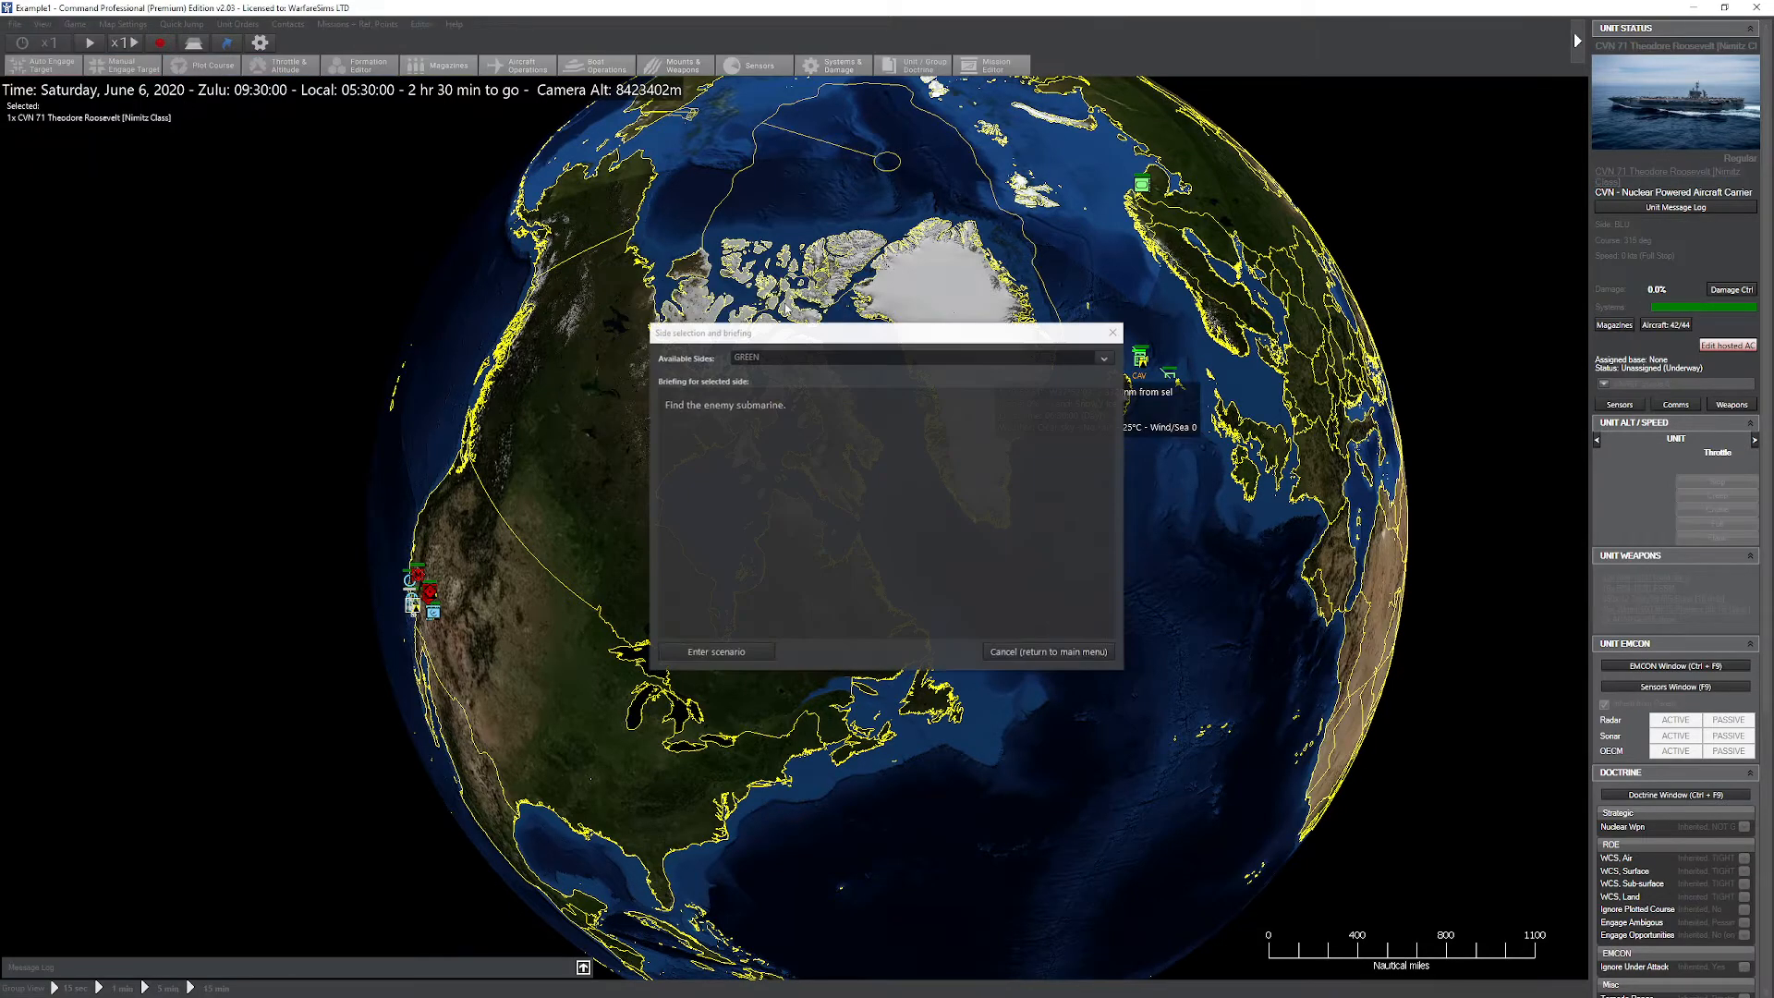
{"action": "left_click", "coordinate": [716, 651]}
Step: Rename the GREEN side of the Example2 scenario to BLU
{"action": "left_click", "coordinate": [422, 25]}
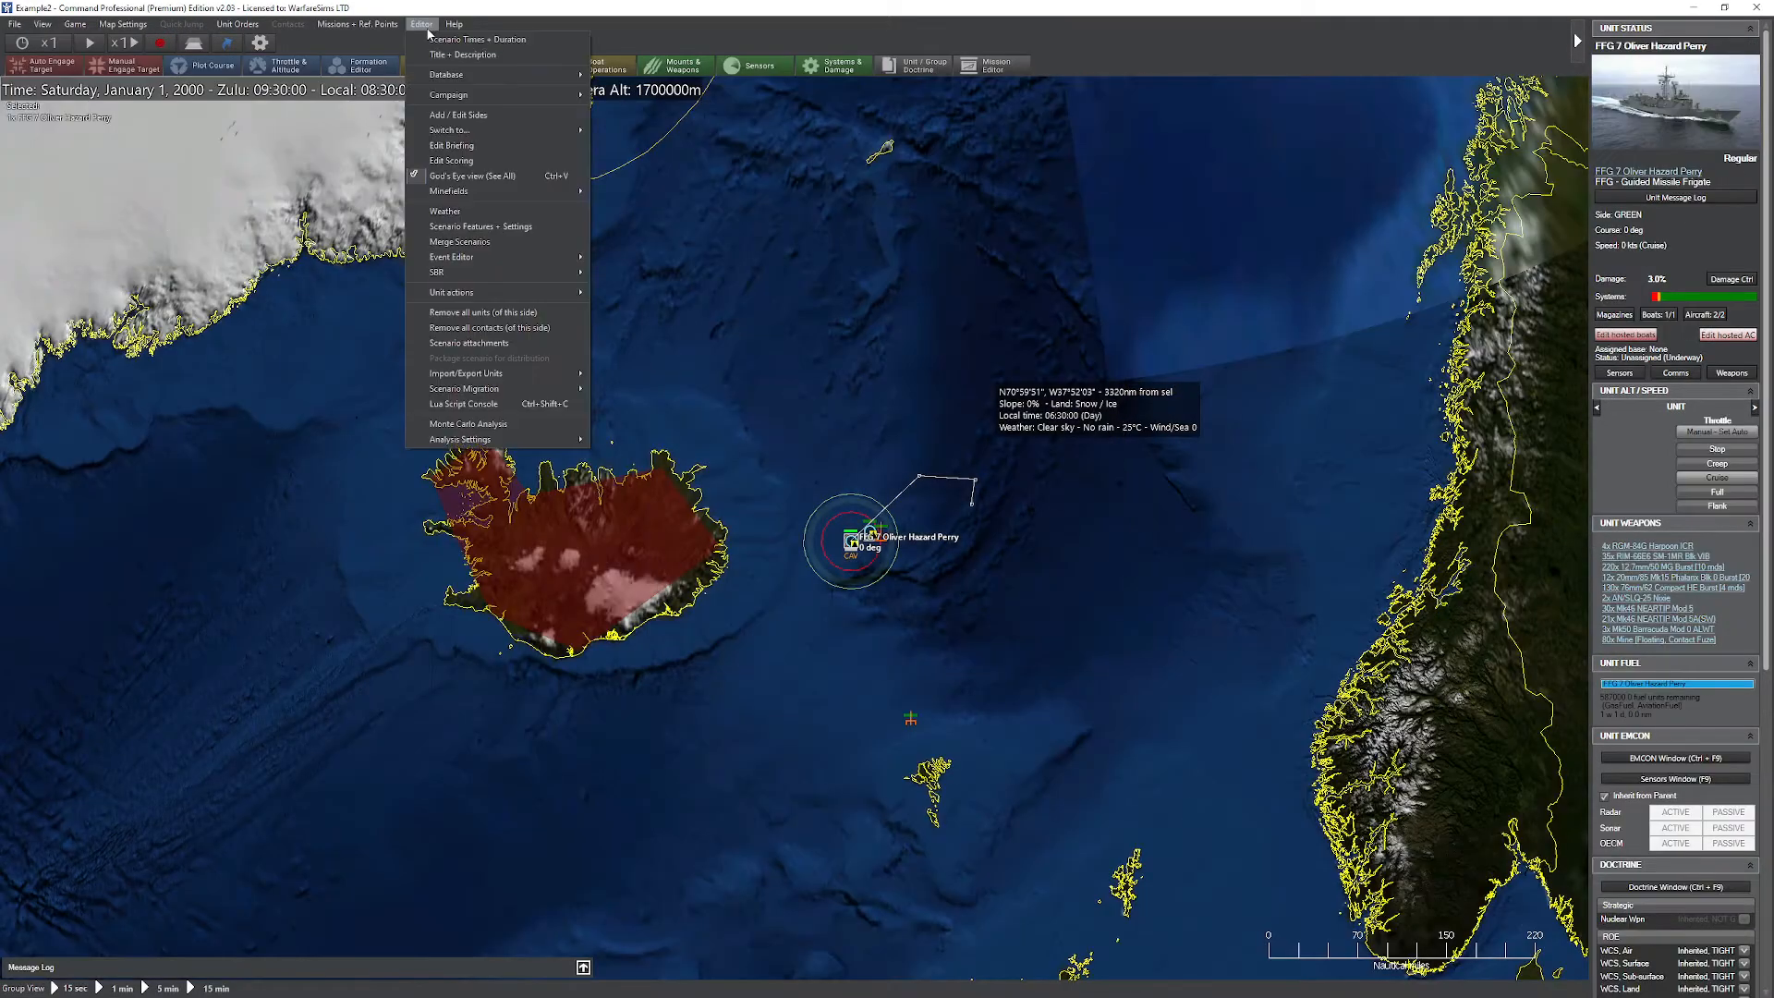
{"action": "left_click", "coordinate": [458, 114]}
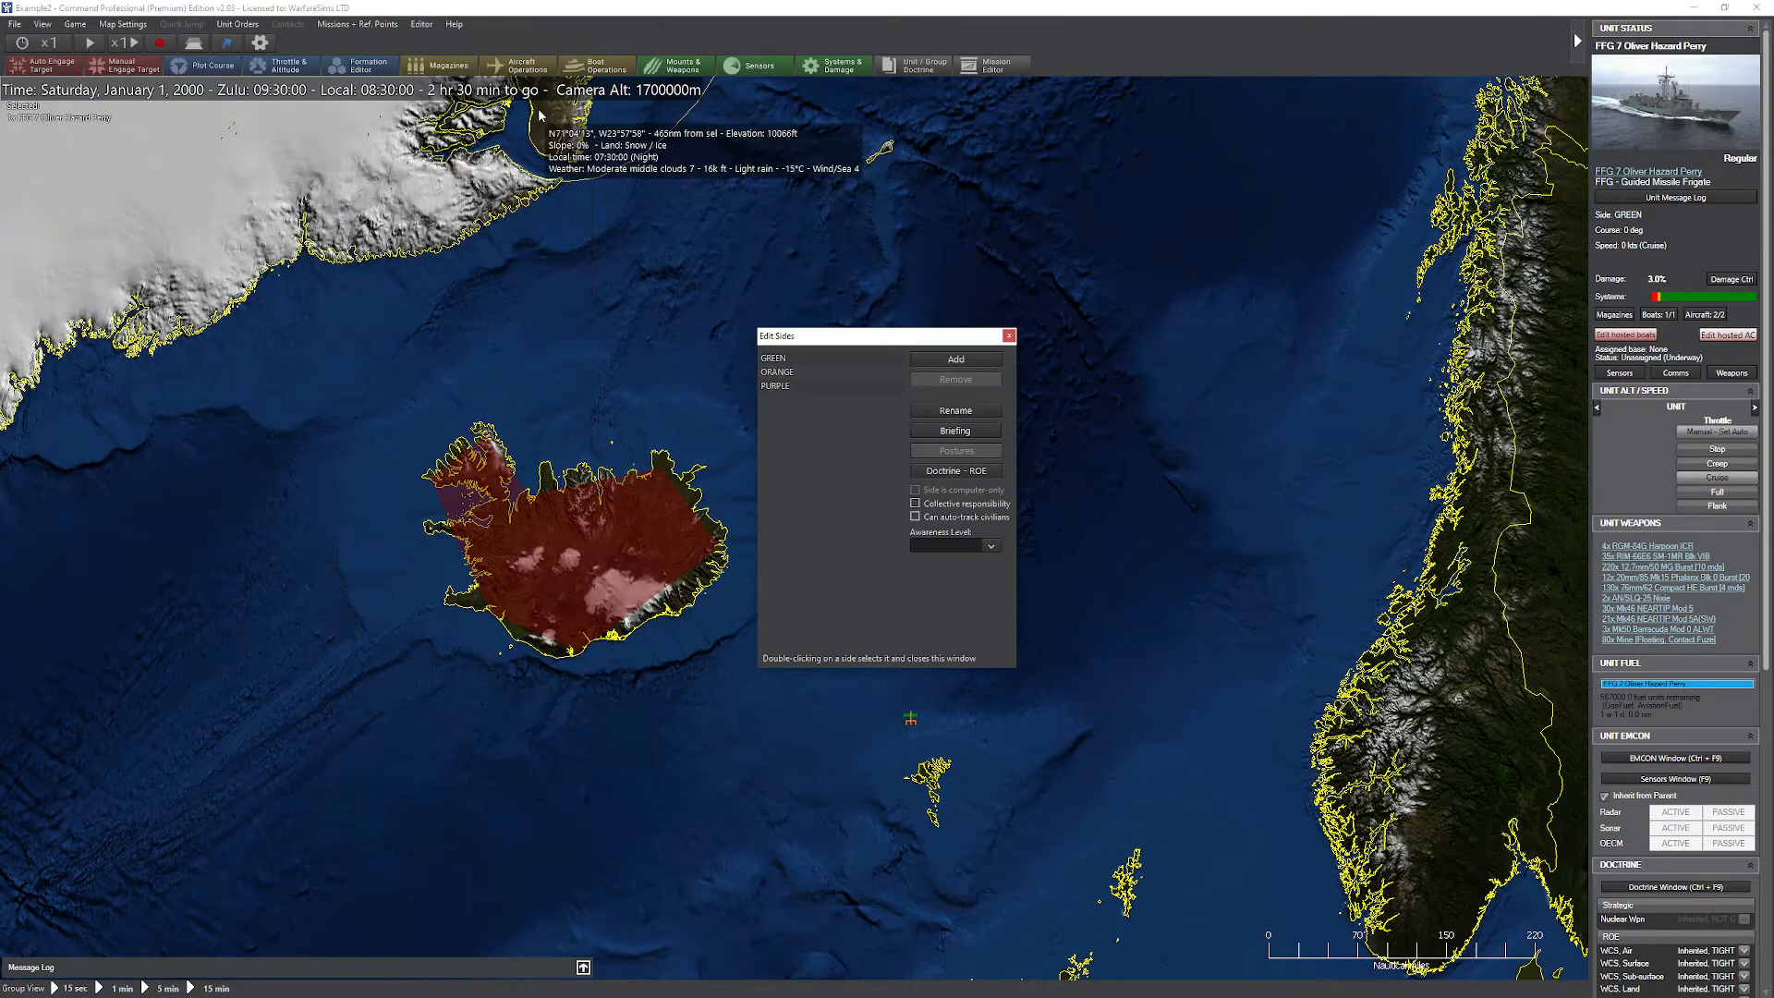
{"action": "left_click", "coordinate": [778, 359]}
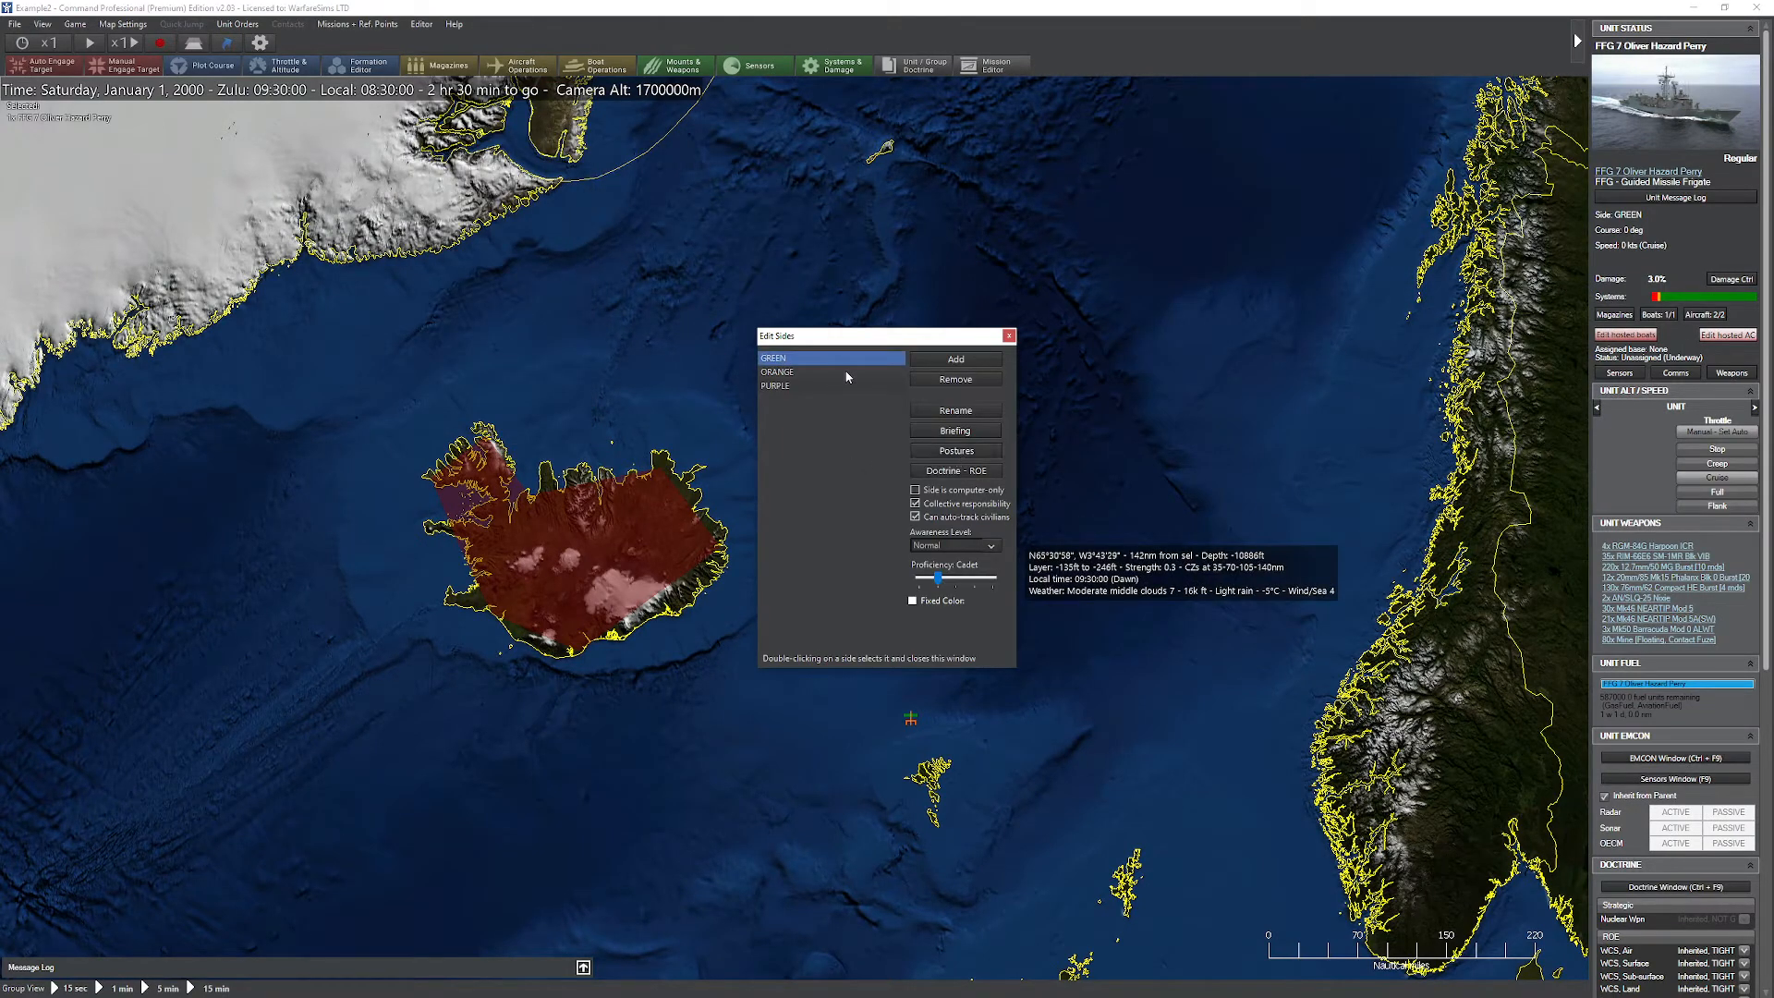
{"action": "left_click", "coordinate": [953, 416]}
{"action": "type", "text": "BL"}
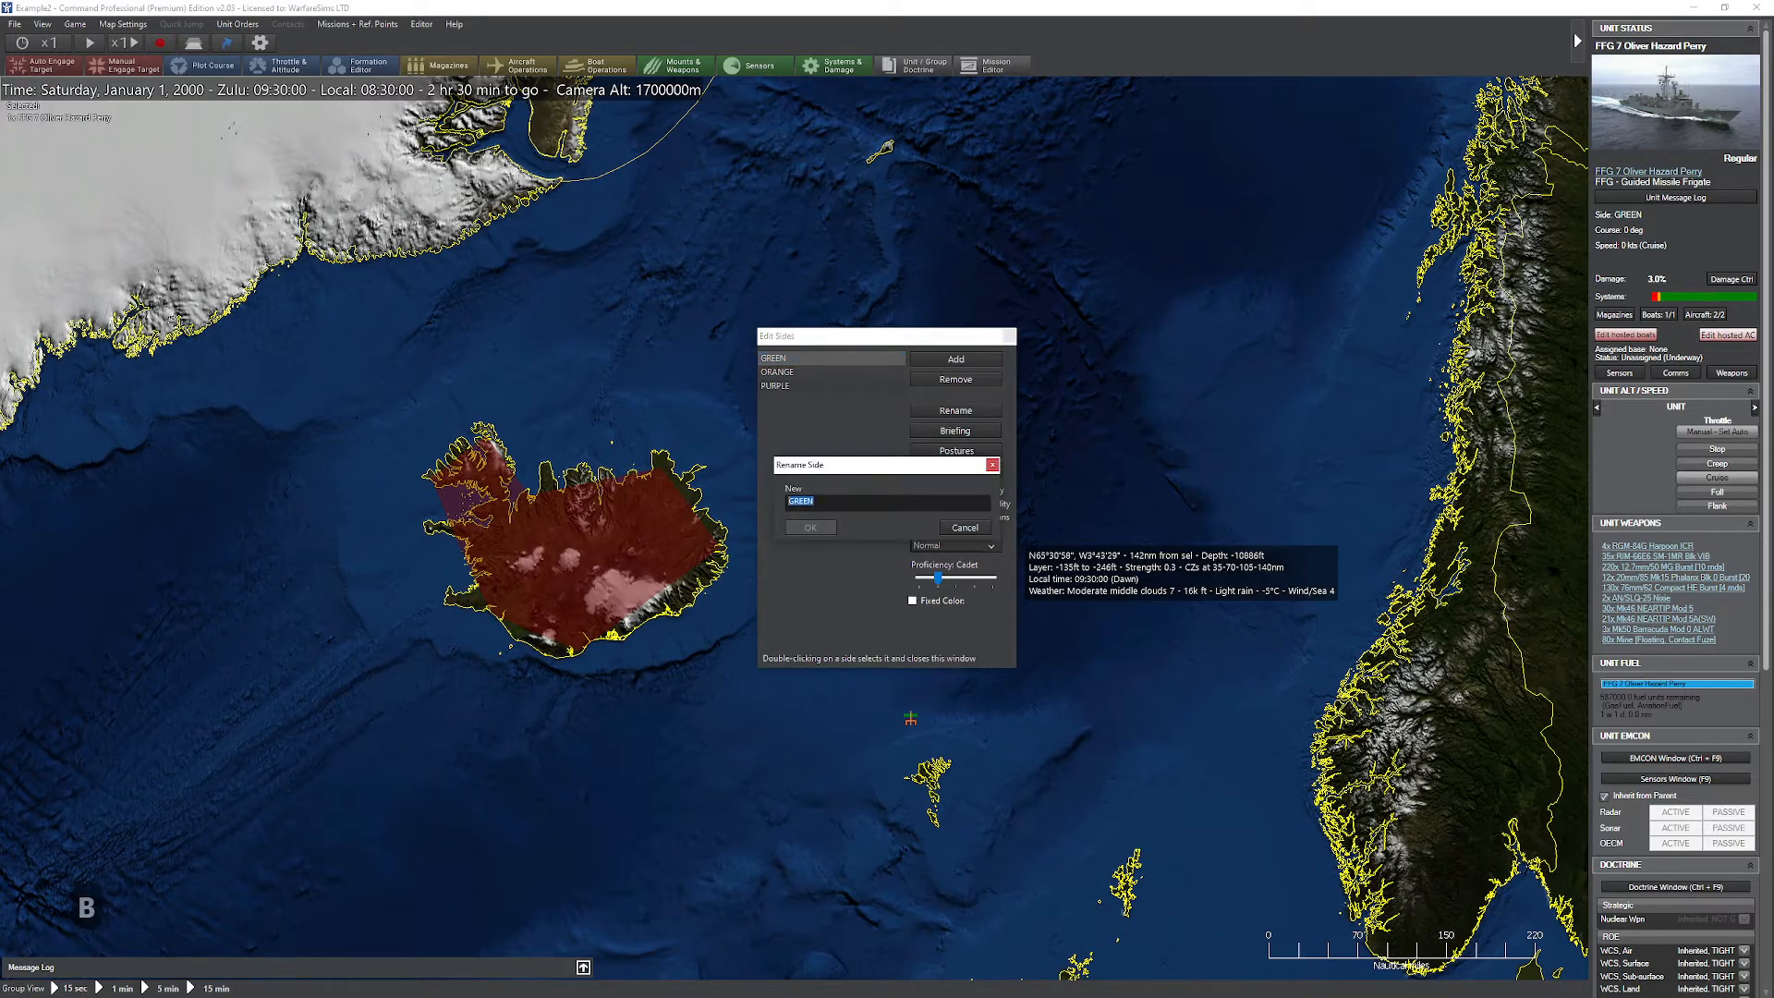
{"action": "type", "text": "U"}
{"action": "left_click", "coordinate": [811, 525]}
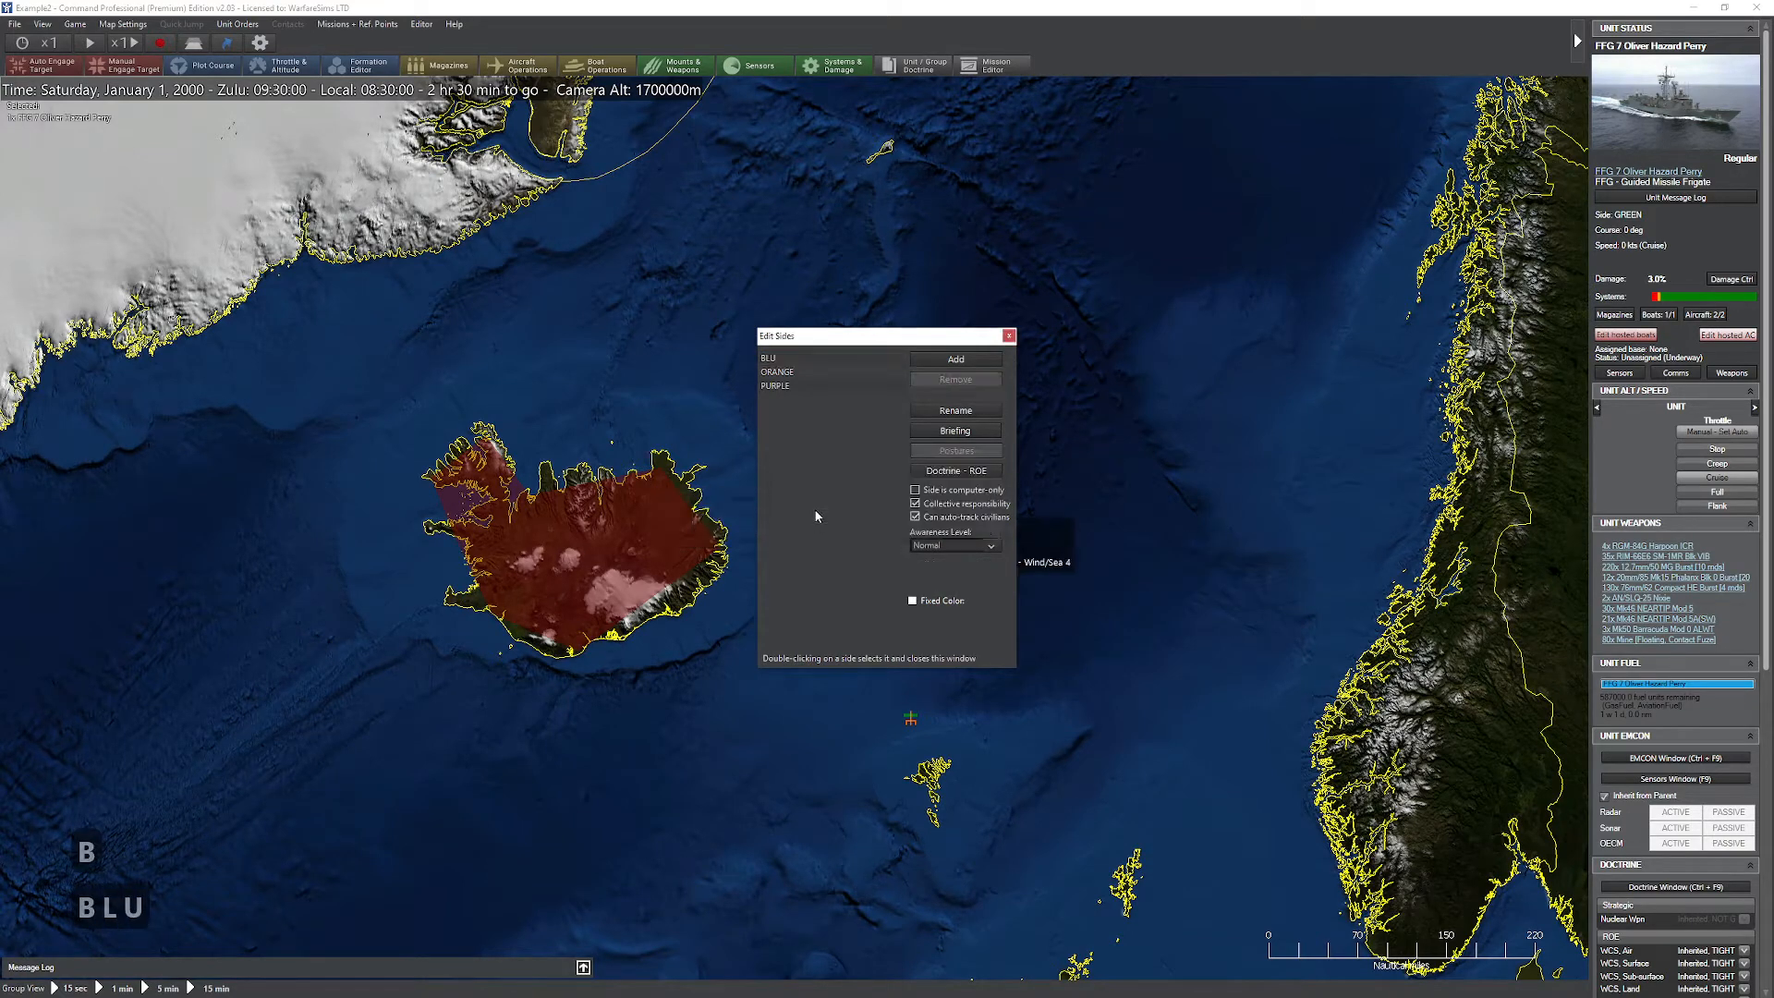
Step: Rename the ORANGE side to RED and save the Example2 scenario
{"action": "left_click", "coordinate": [793, 373]}
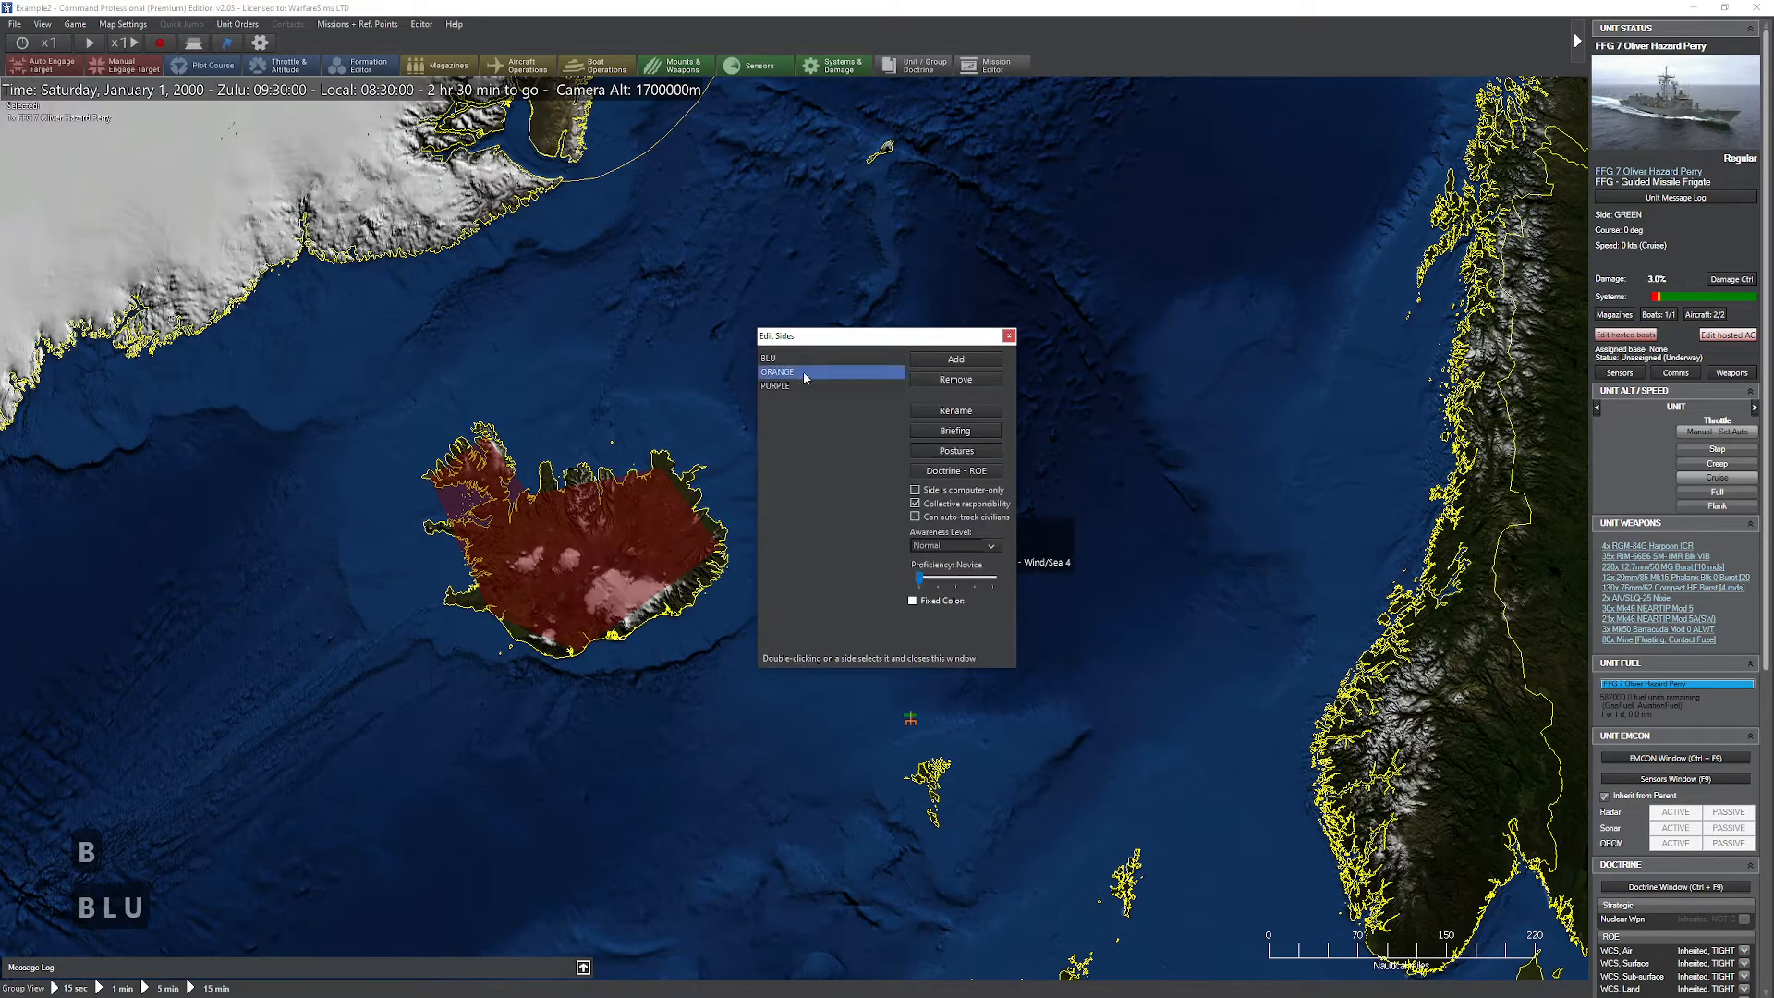
{"action": "left_click", "coordinate": [955, 410]}
{"action": "type", "text": "RED"}
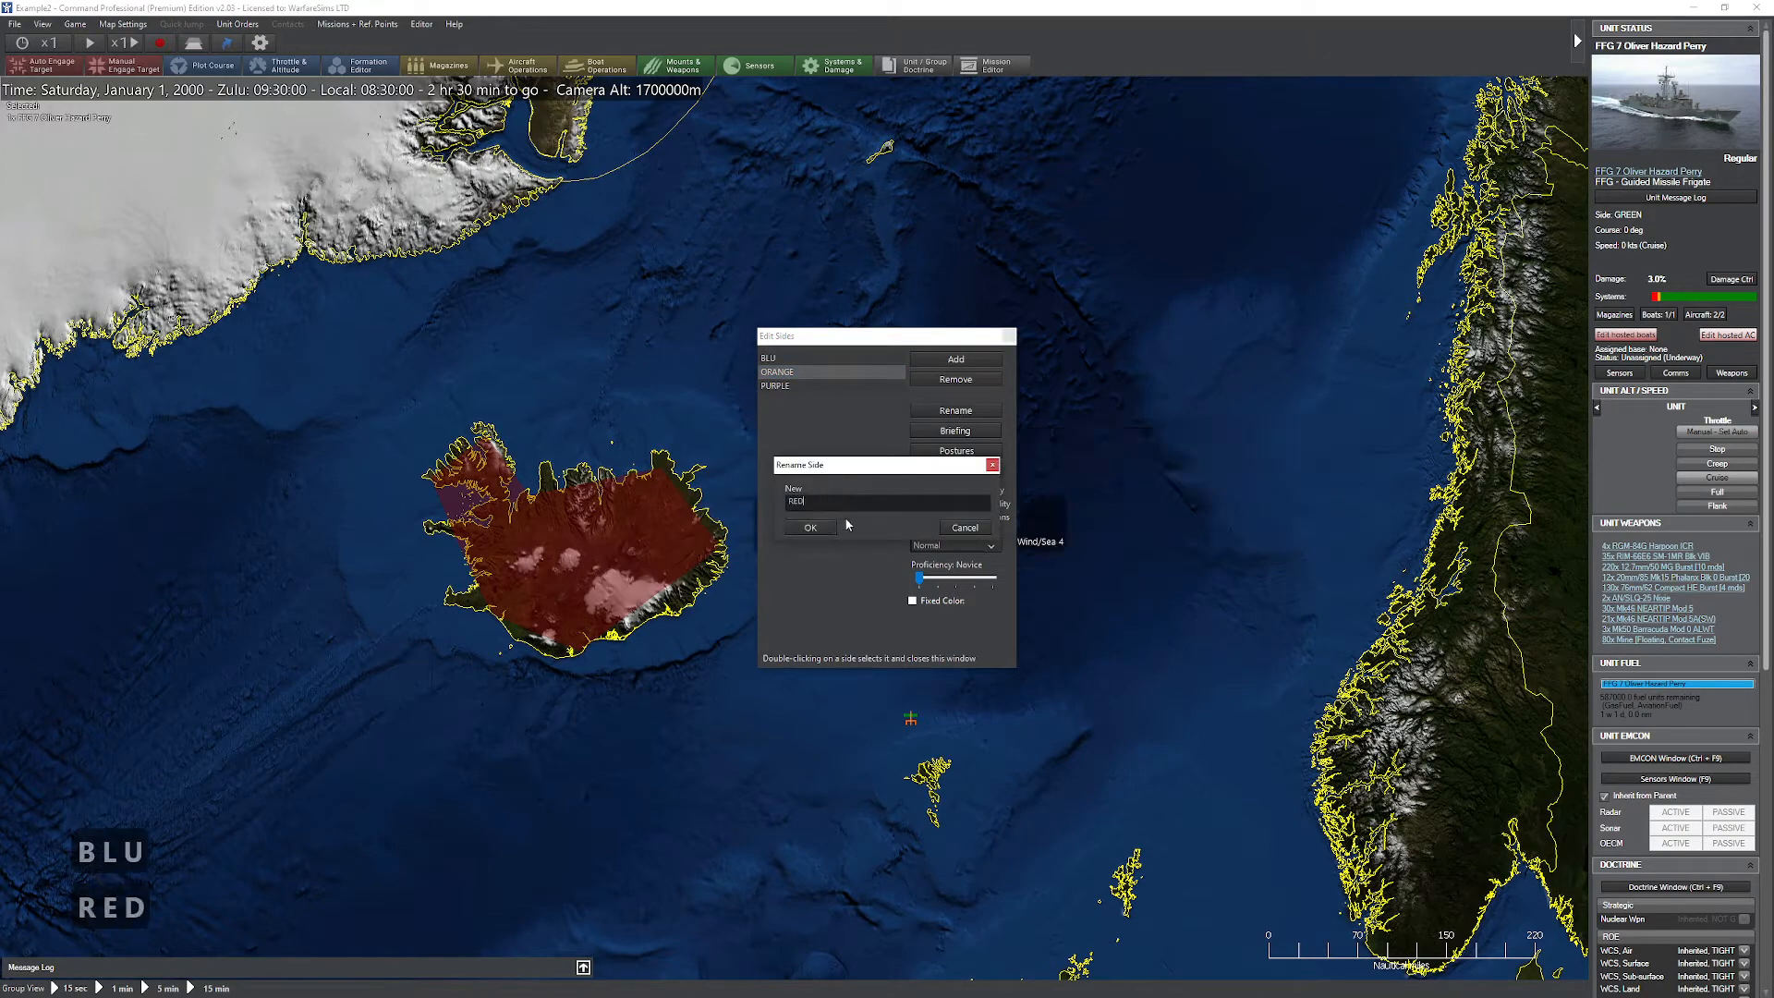
{"action": "left_click", "coordinate": [811, 527]}
{"action": "left_click", "coordinate": [1009, 335]}
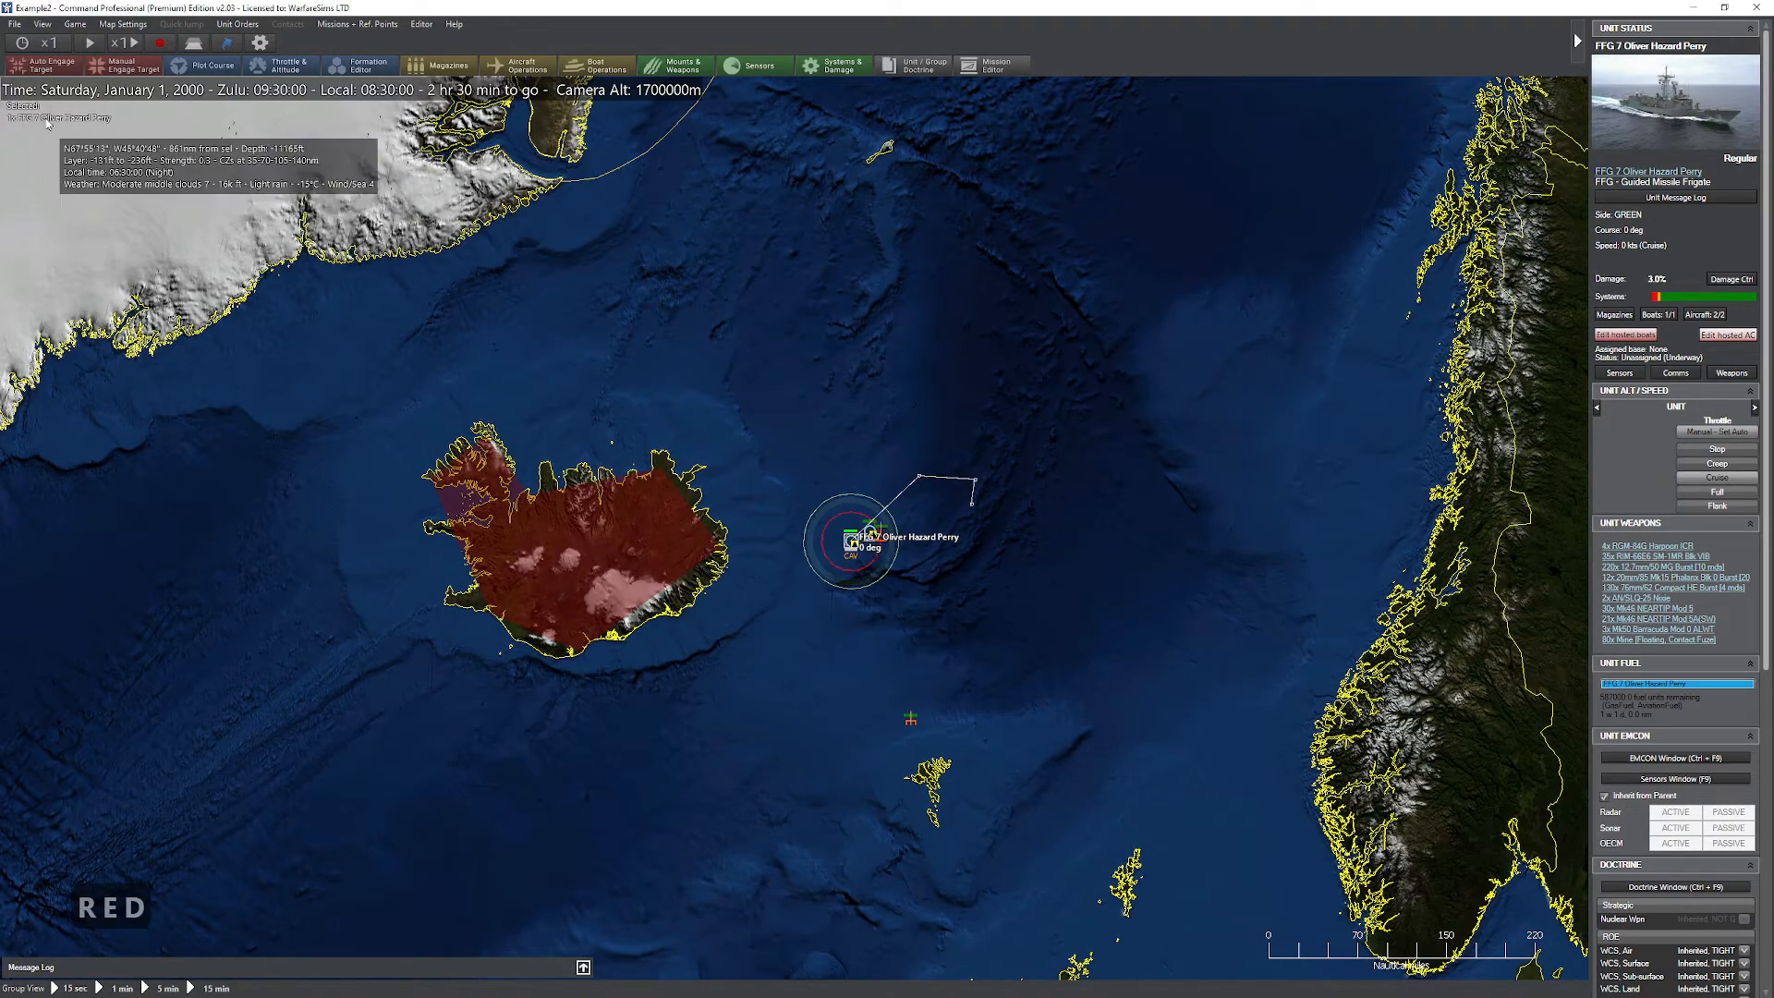
{"action": "left_click", "coordinate": [15, 24]}
{"action": "left_click", "coordinate": [71, 99]}
Step: Set up a scenario merge with Example1.scen as scenario #1, Example2.scen as scenario #2 and Example3.scen as the merged scenario
{"action": "left_click", "coordinate": [421, 24]}
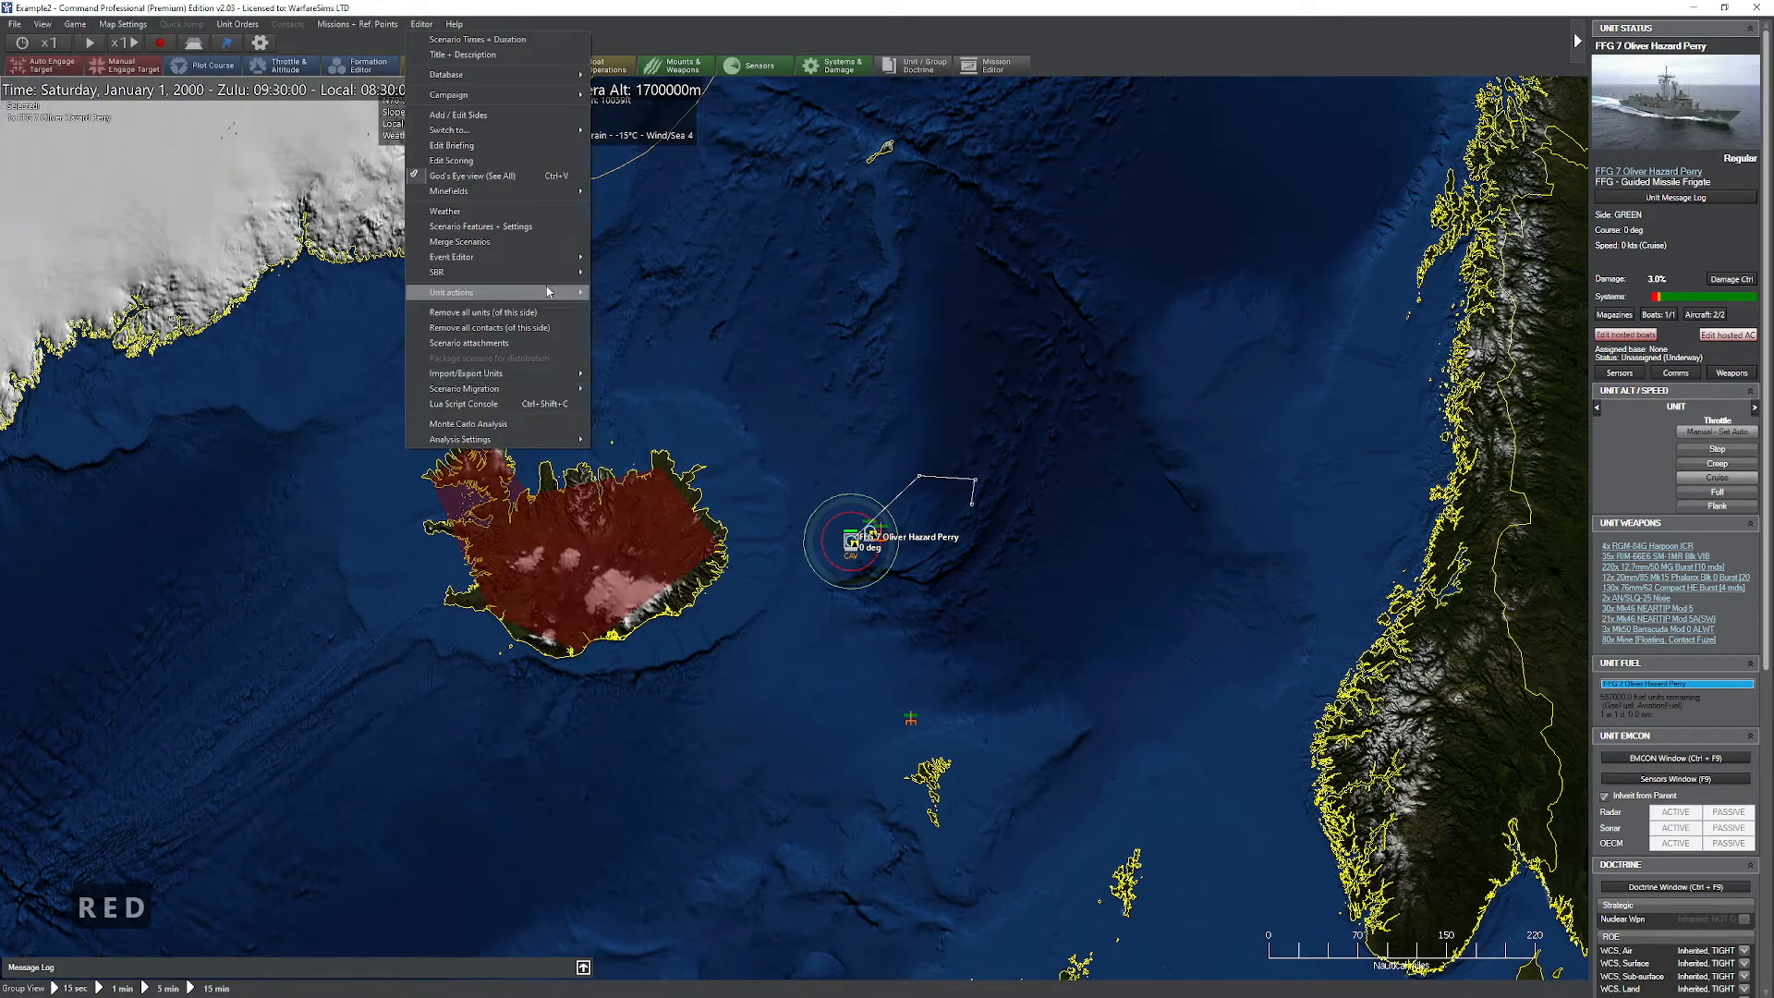
{"action": "left_click", "coordinate": [545, 243]}
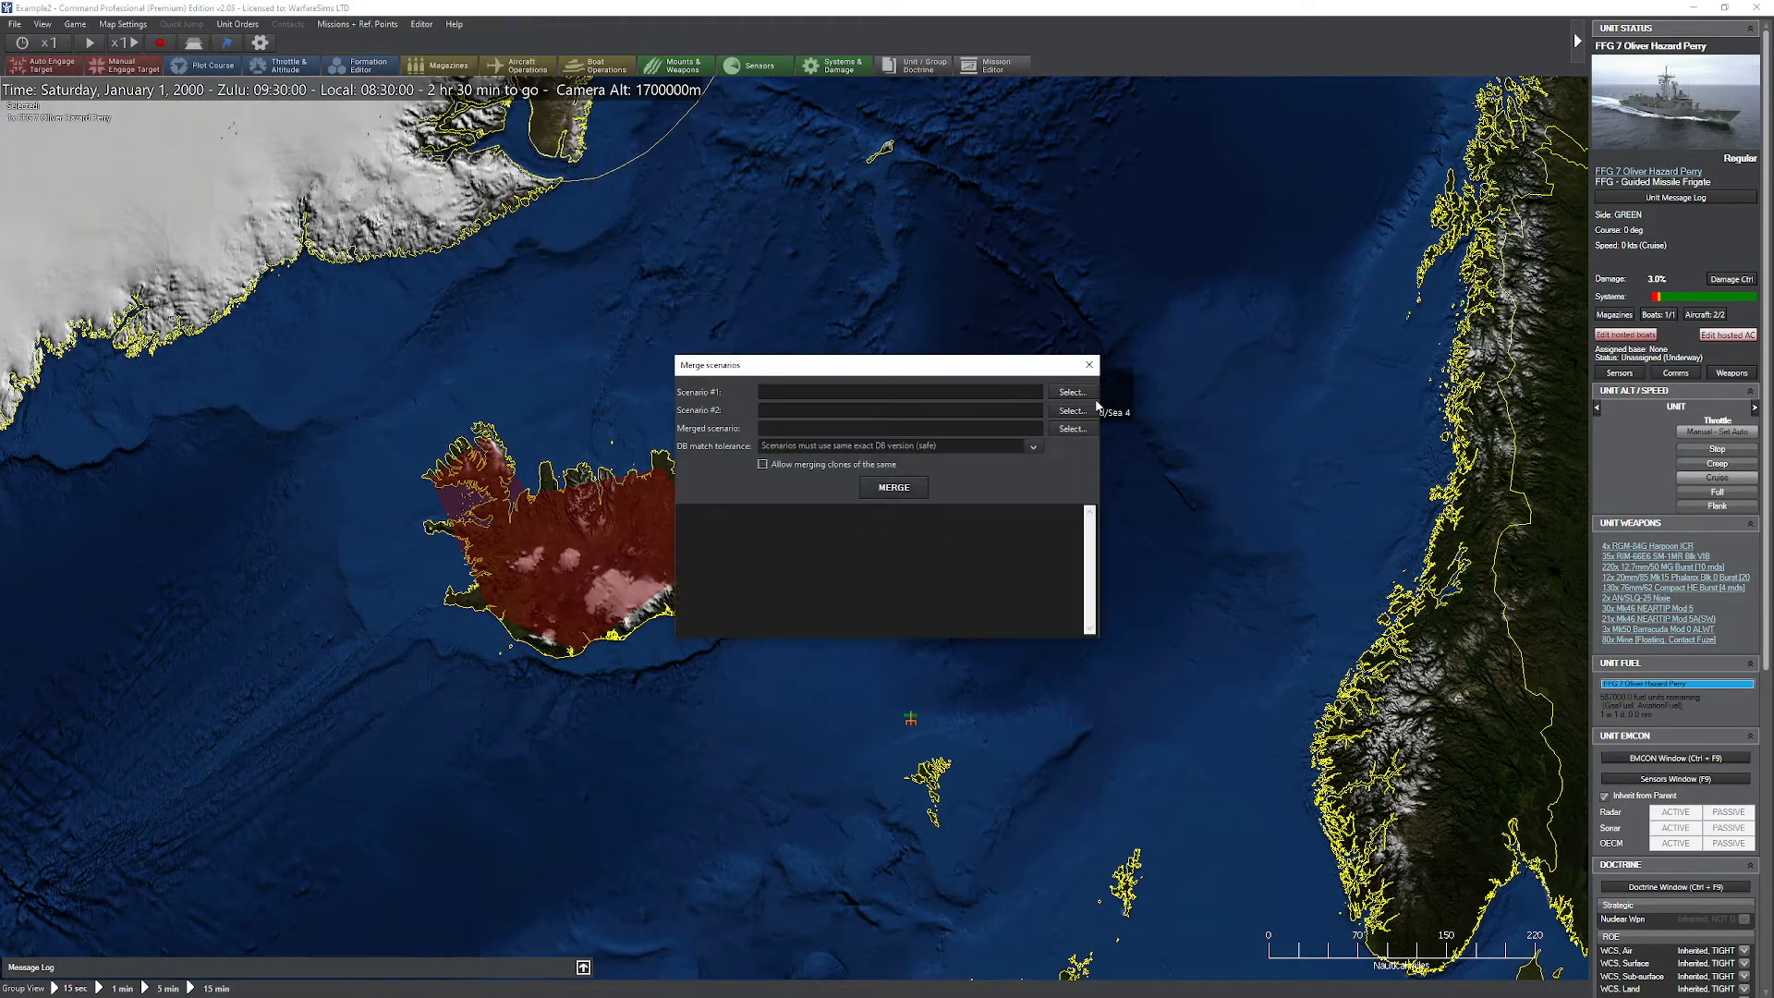
{"action": "left_click", "coordinate": [1072, 391]}
{"action": "scroll", "coordinate": [813, 592], "scroll_direction": "down", "scroll_amount": 2}
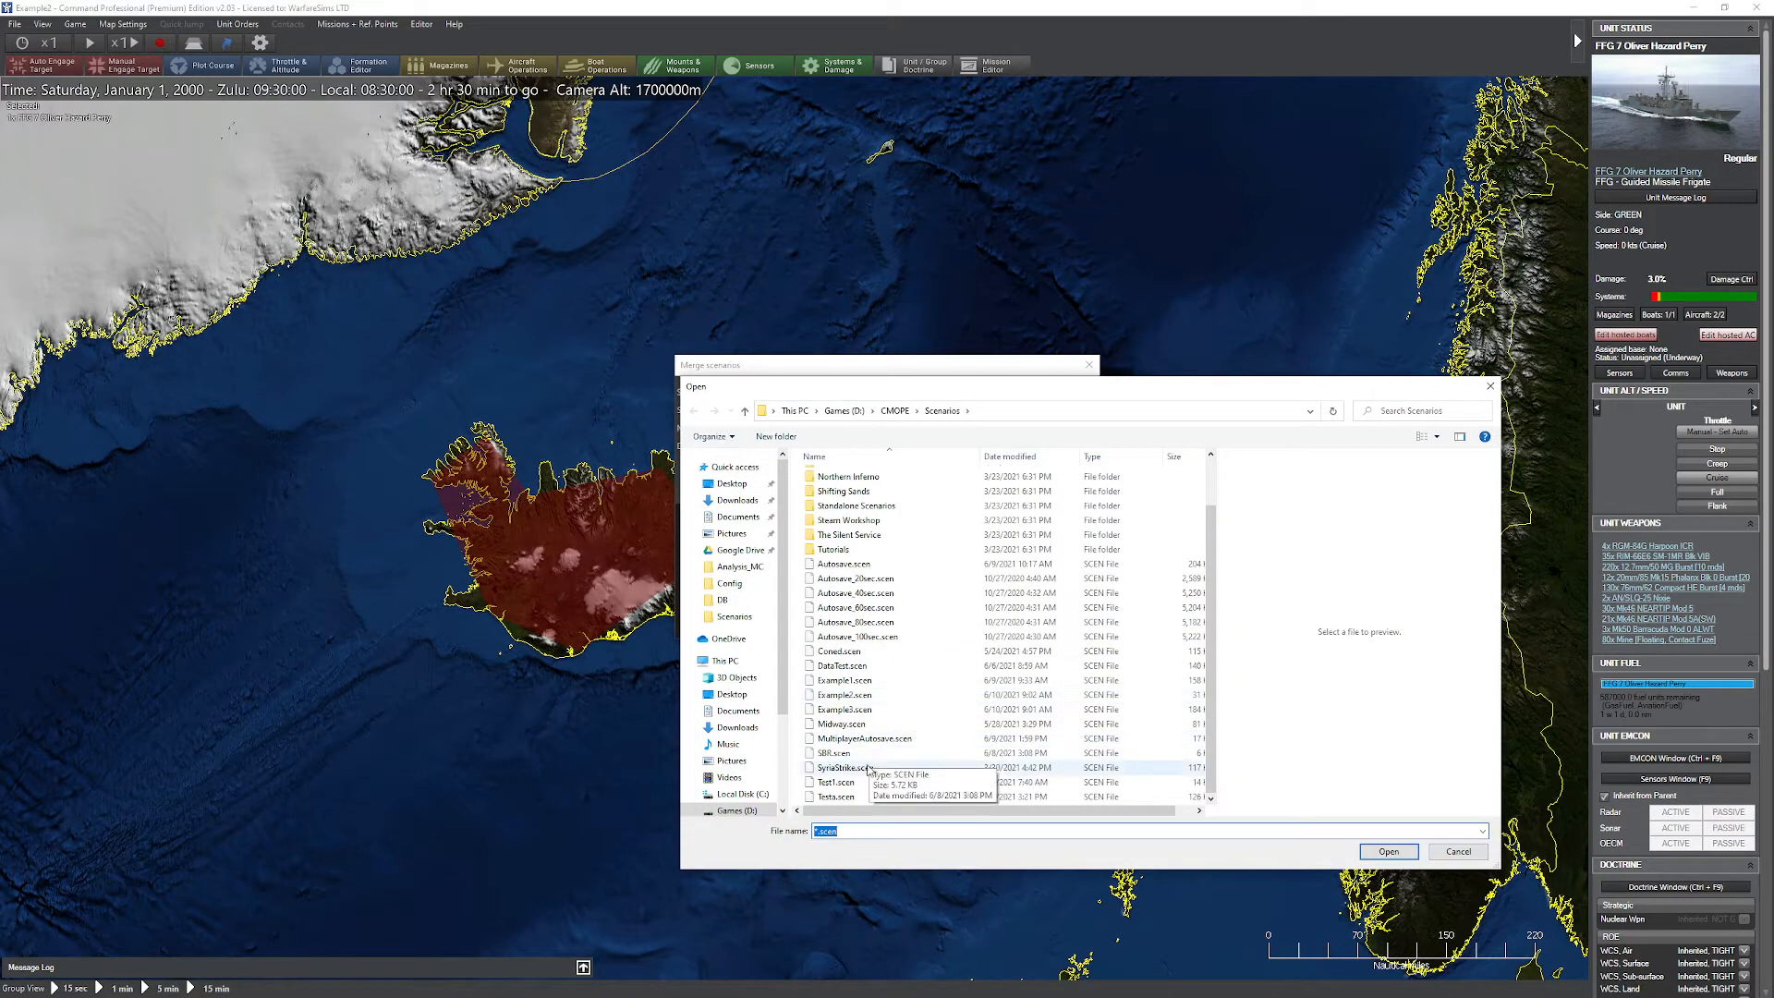
{"action": "double_click", "coordinate": [878, 680]}
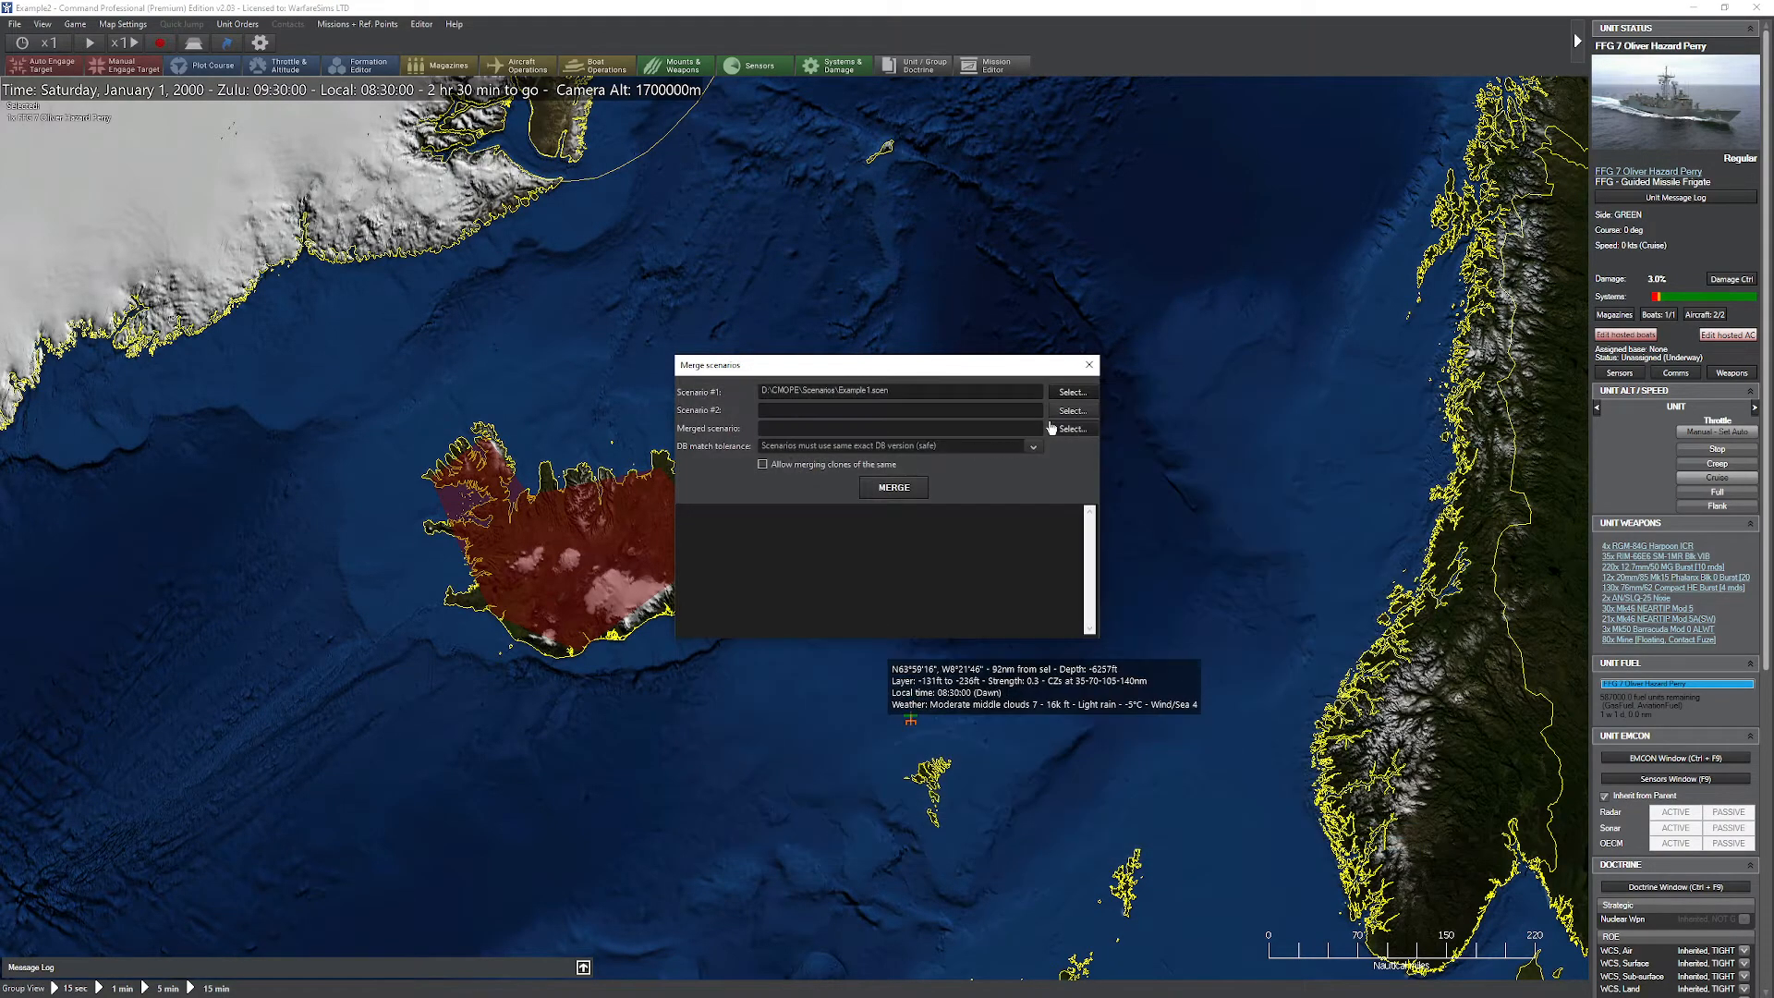
{"action": "left_click", "coordinate": [1079, 421]}
{"action": "double_click", "coordinate": [883, 753]}
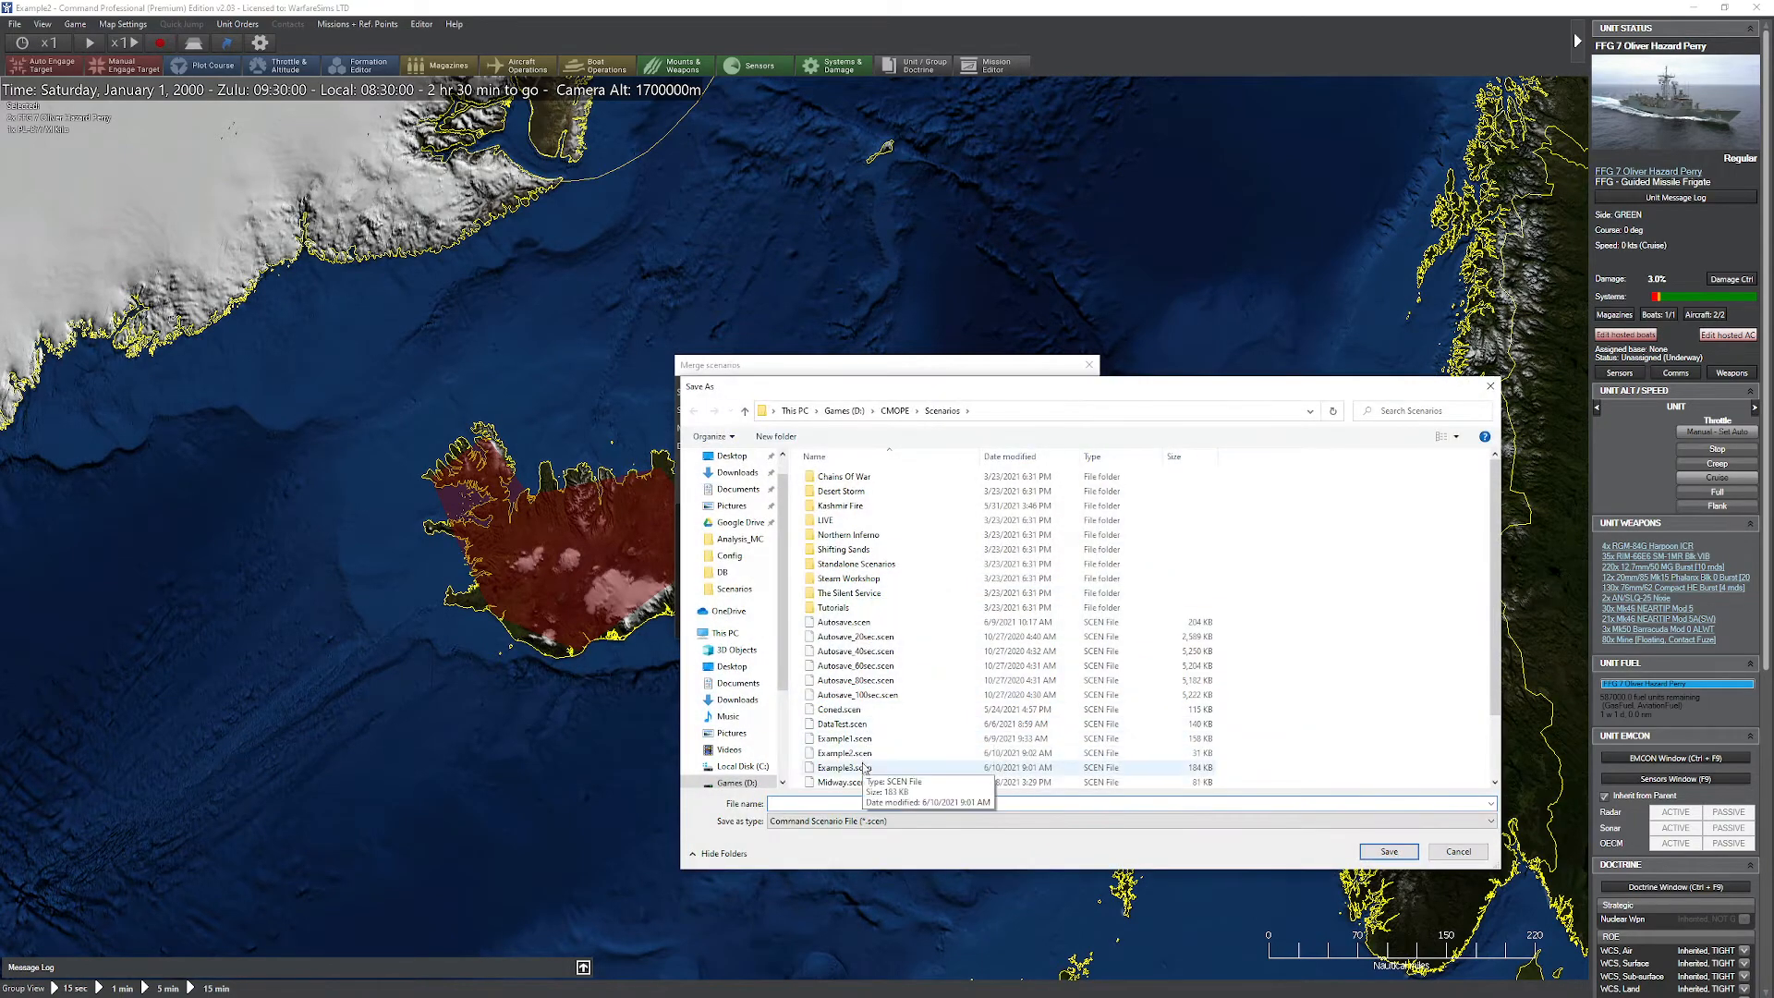
{"action": "double_click", "coordinate": [845, 766]}
Step: Set the DB match tolerance to "Scenarios must use same general DB (risky)" and merge the scenarios
{"action": "left_click", "coordinate": [925, 510]}
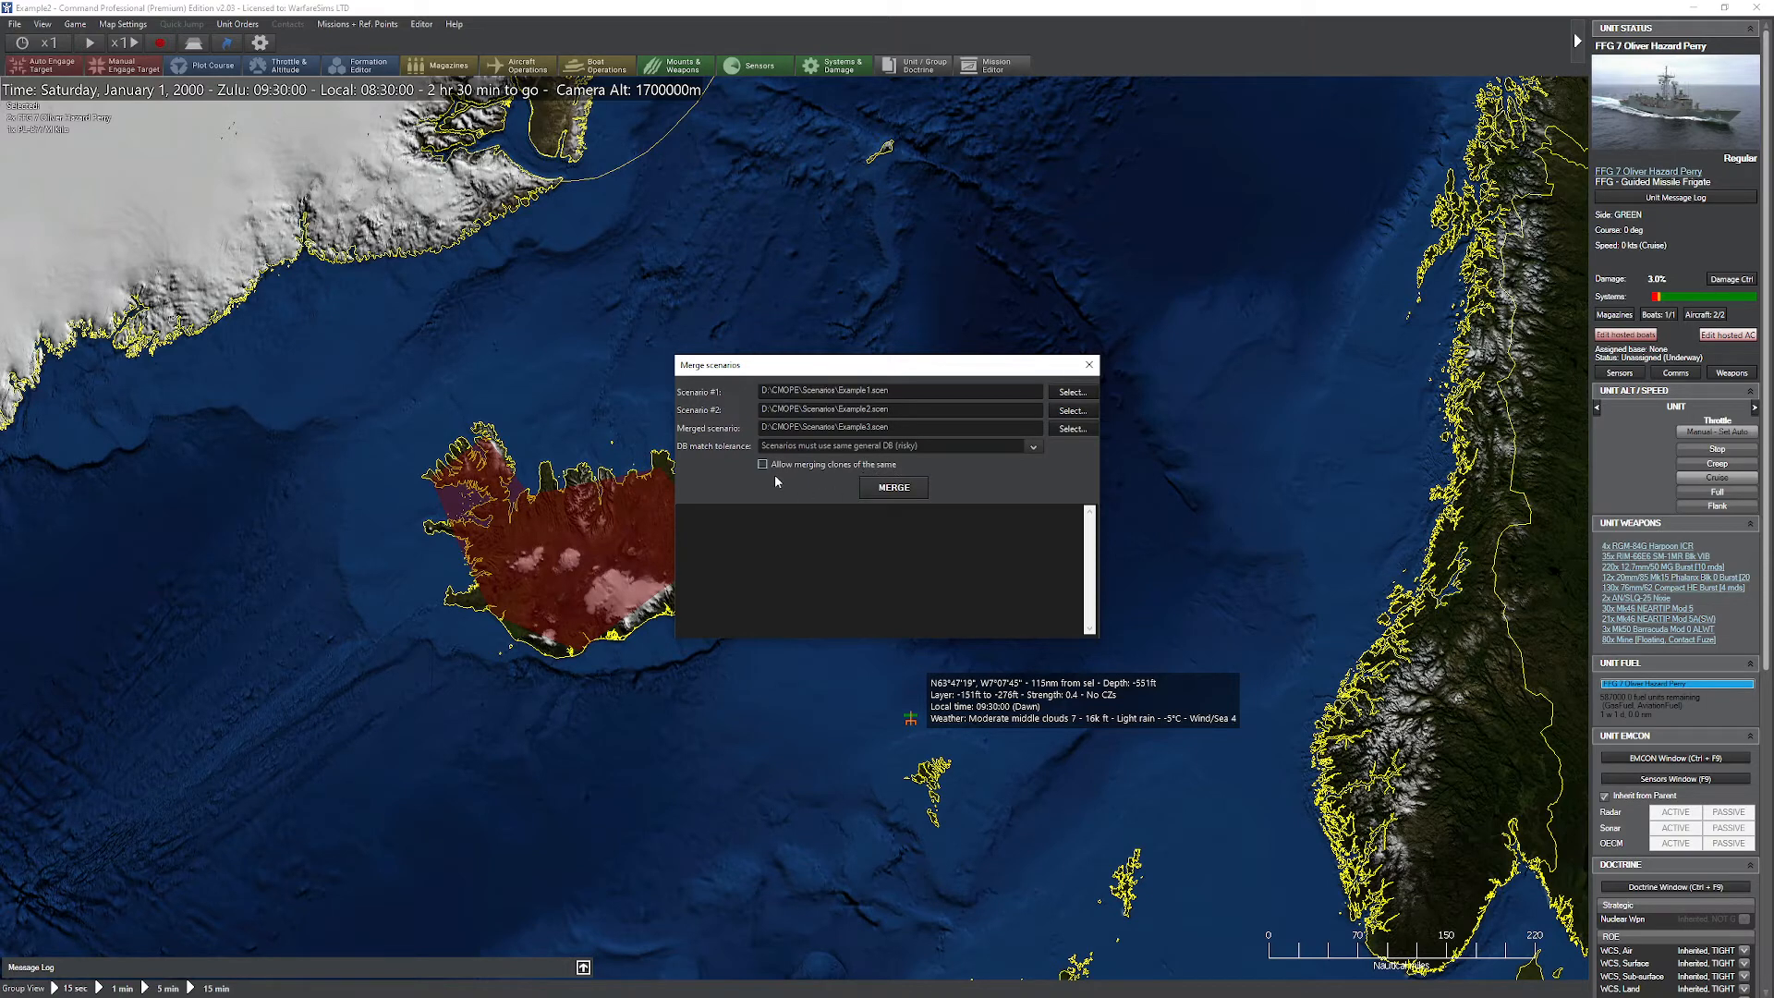
{"action": "left_click", "coordinate": [889, 487]}
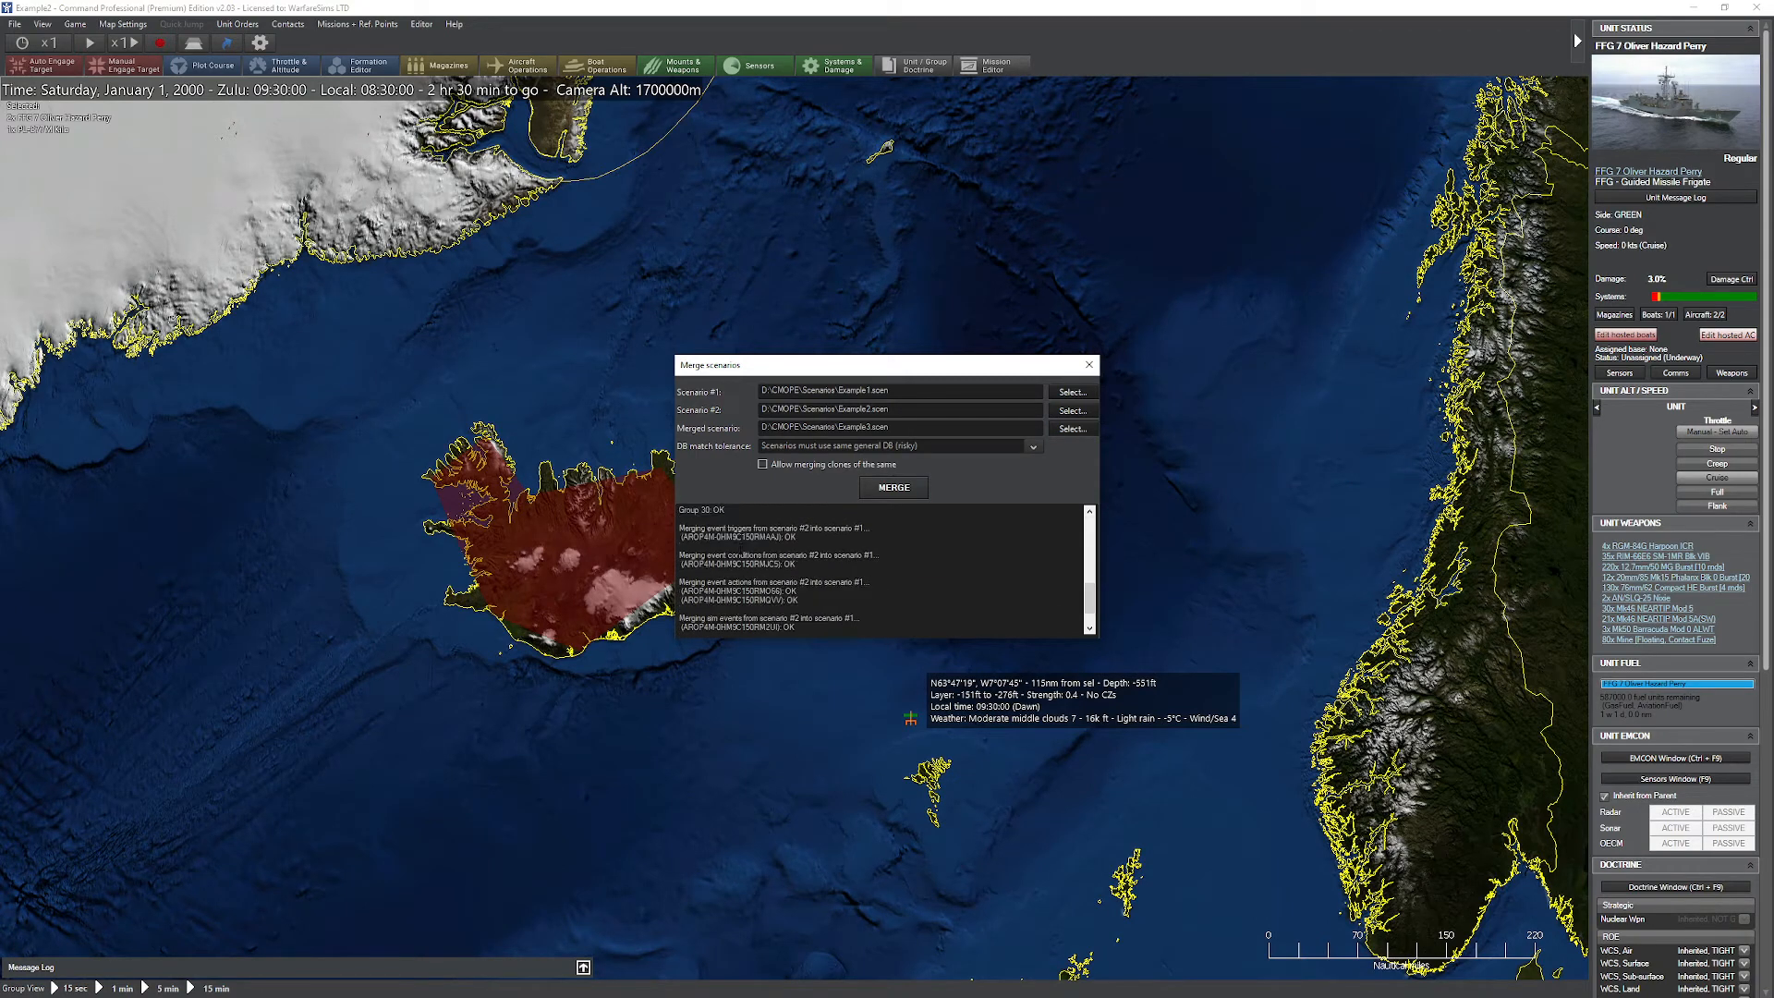
{"action": "left_click", "coordinate": [1089, 364]}
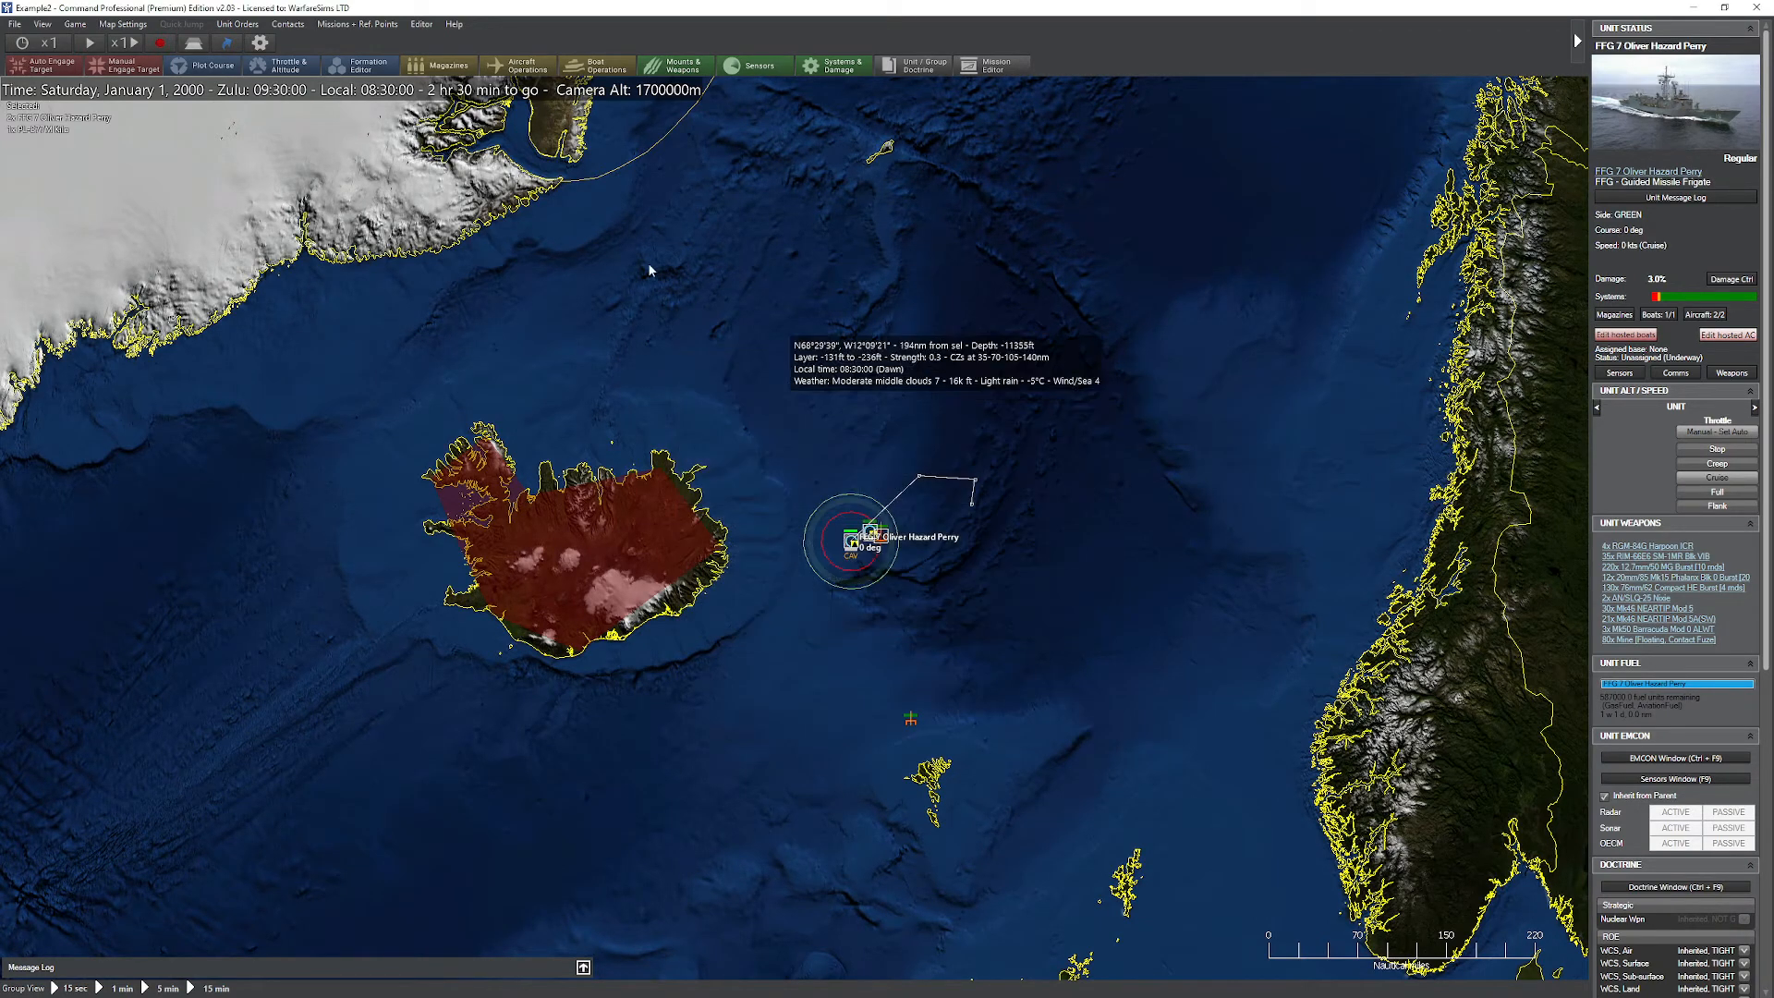
Step: Load the recent Example3 scenario and enter it as the first BLU side
{"action": "left_click", "coordinate": [14, 24]}
{"action": "mouse_move", "coordinate": [99, 87]}
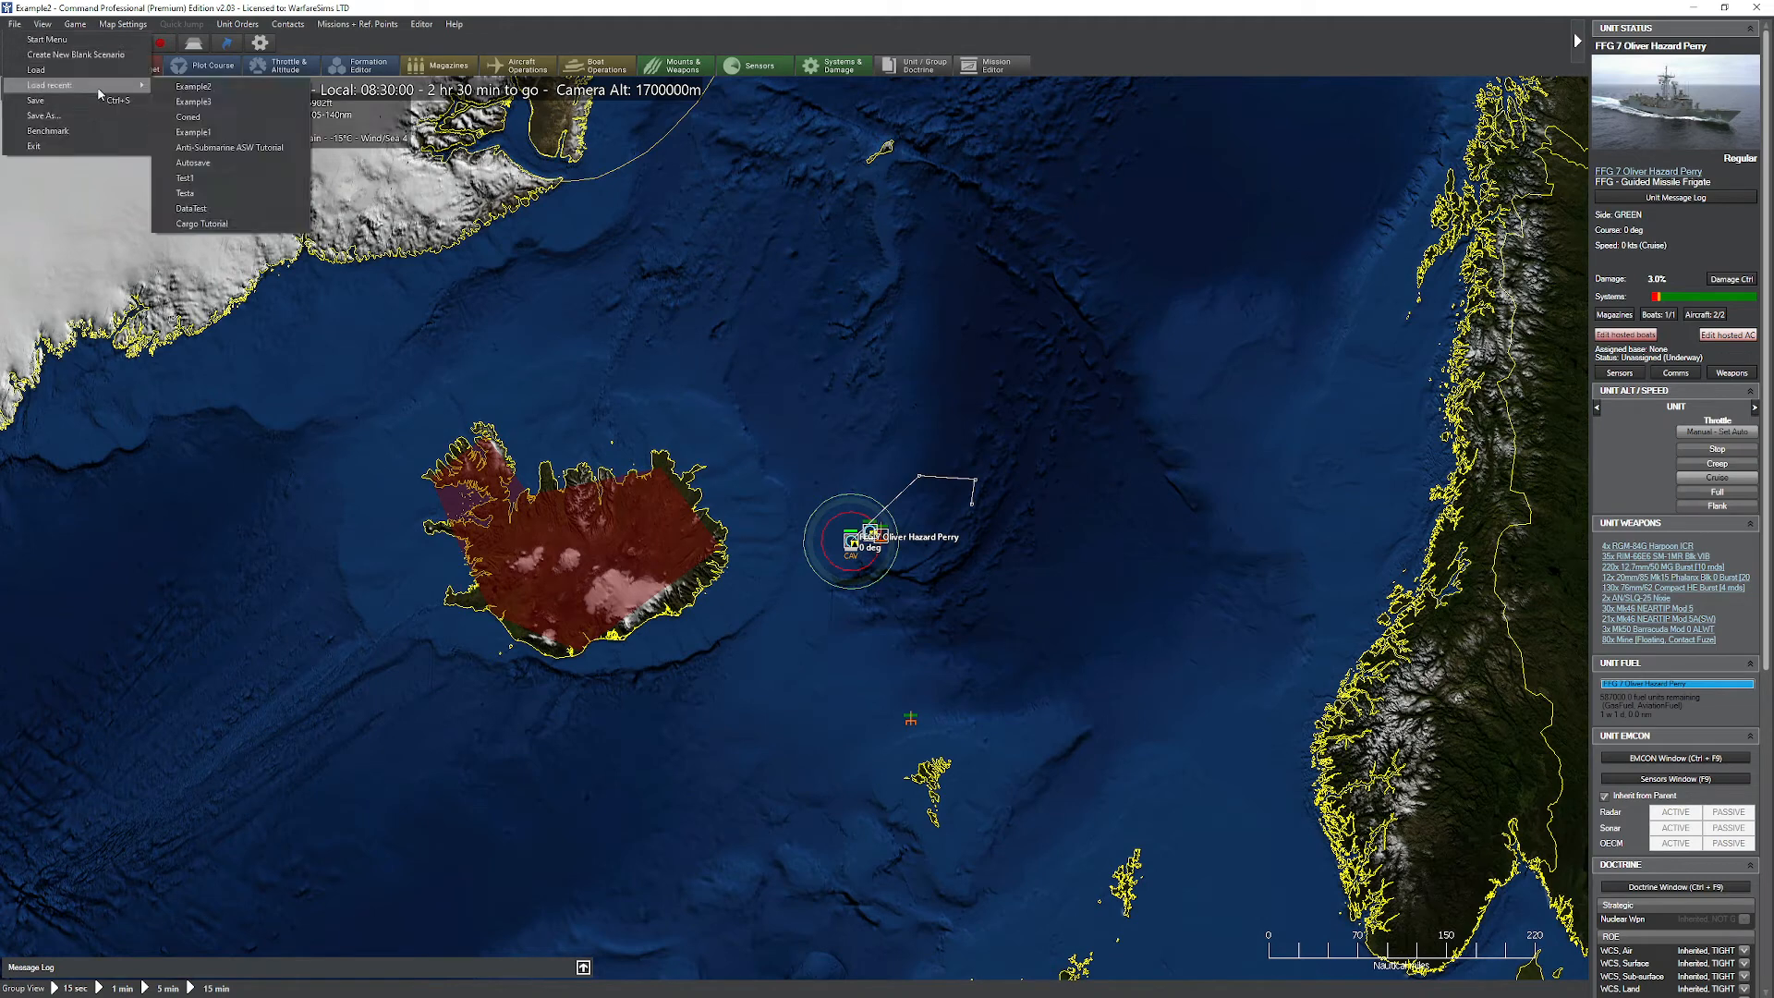
{"action": "left_click", "coordinate": [200, 118]}
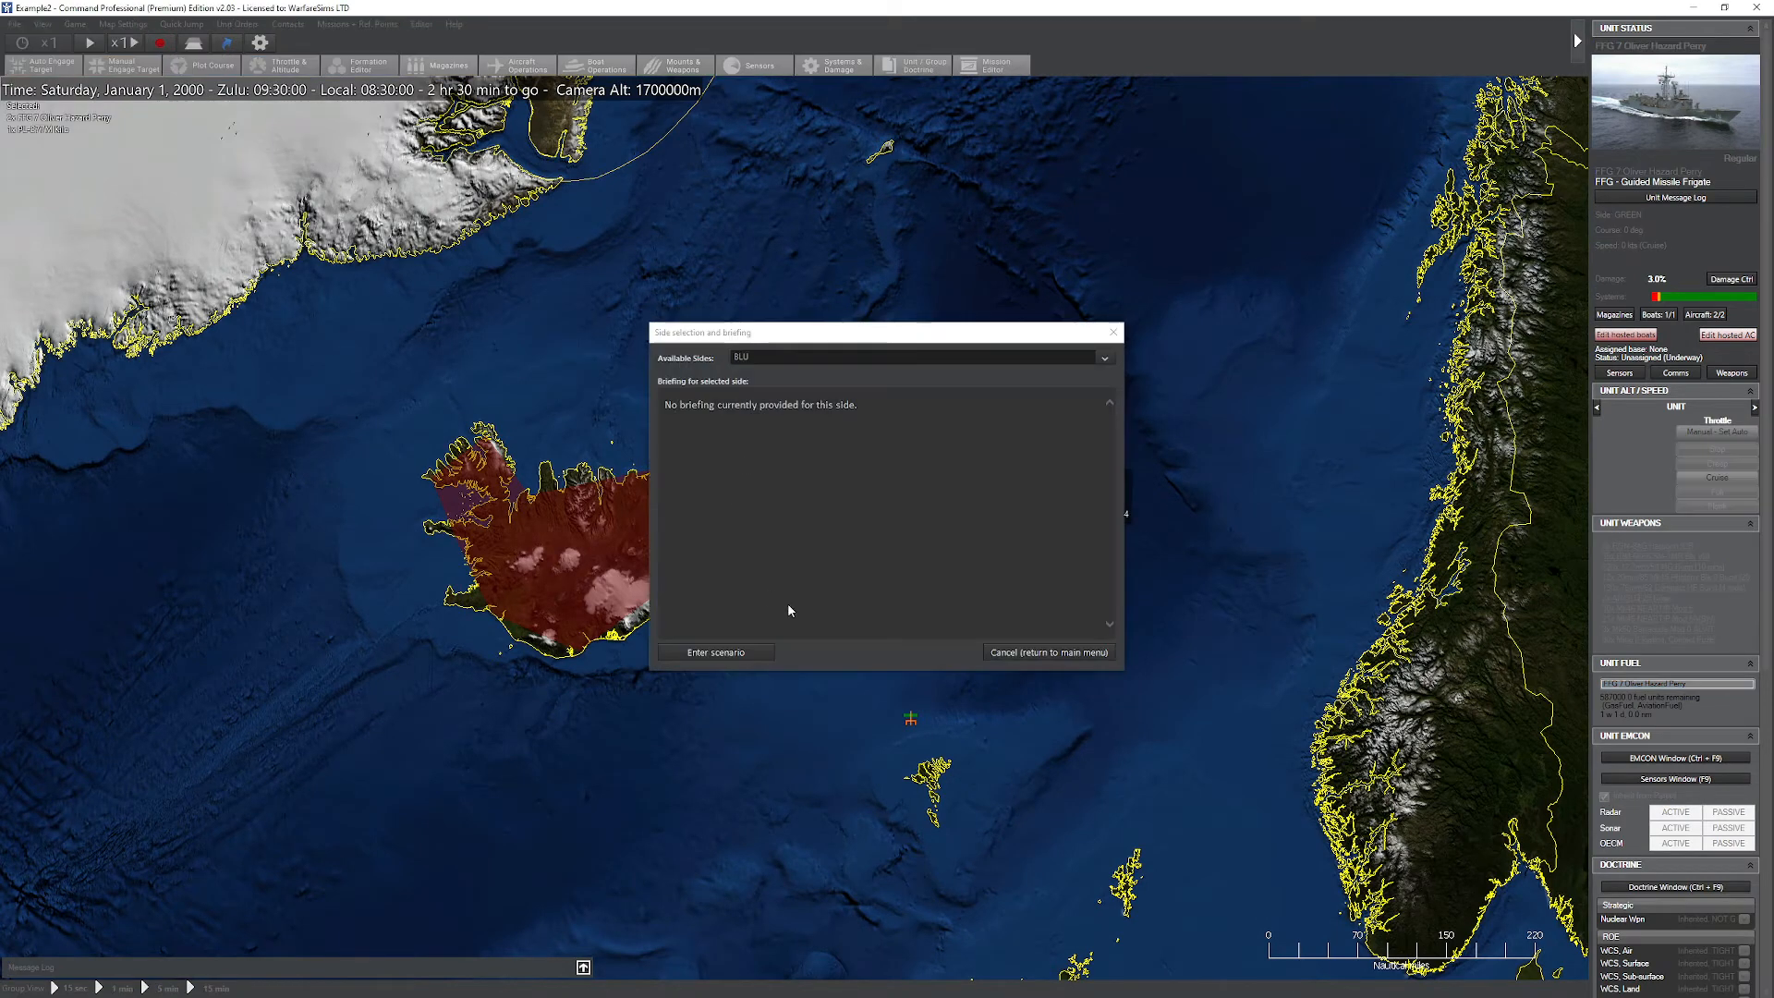
{"action": "left_click", "coordinate": [788, 355]}
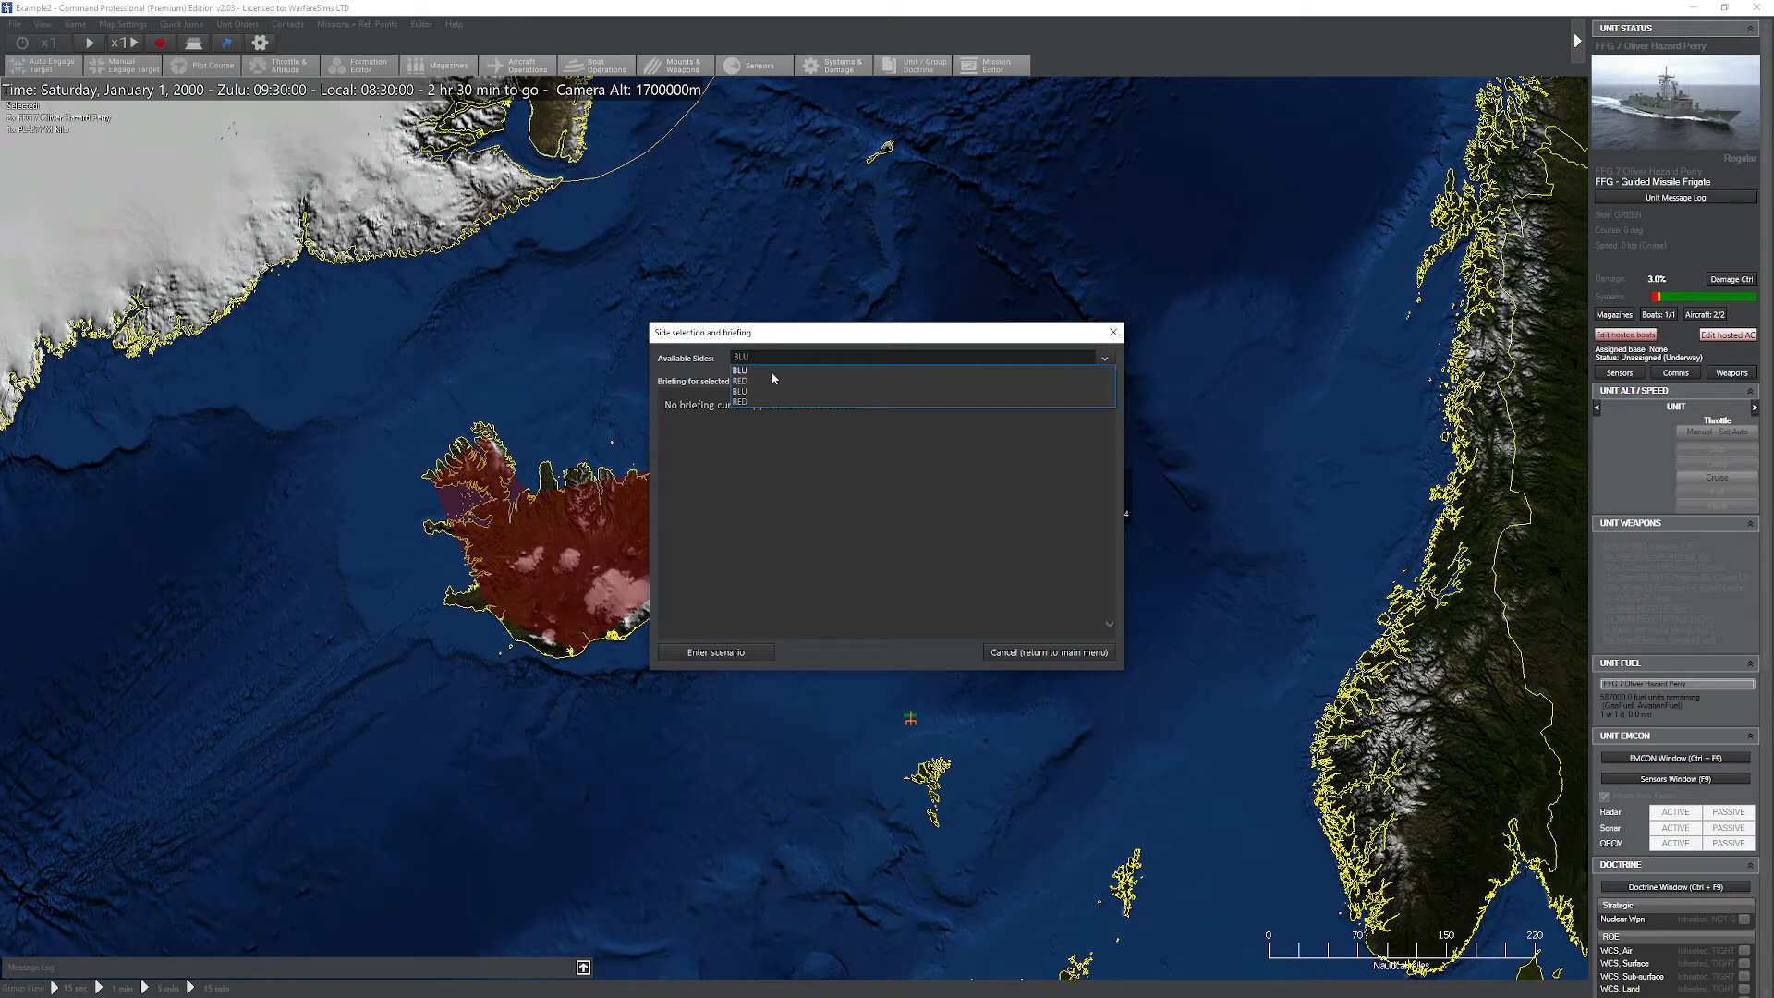
{"action": "left_click", "coordinate": [770, 369]}
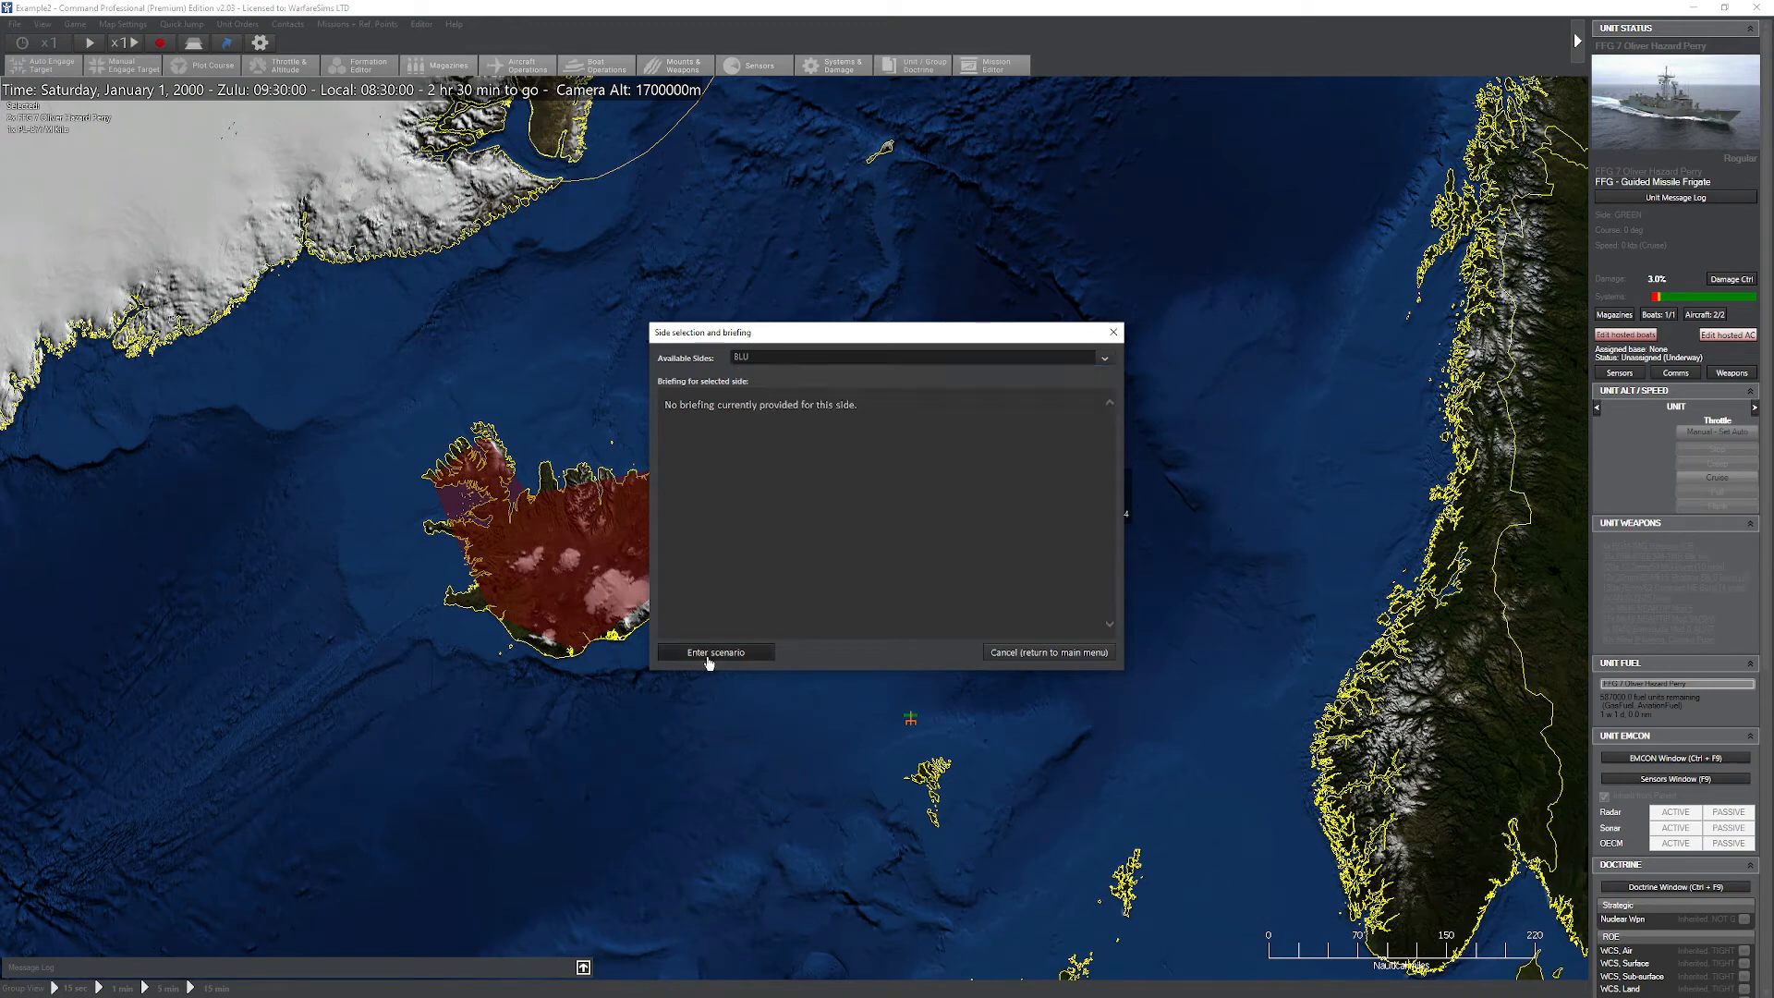
{"action": "left_click", "coordinate": [712, 652]}
Step: Examine the merged scenario's units across the globe from the US West Coast to Iceland
{"action": "scroll", "coordinate": [719, 553], "scroll_direction": "down", "scroll_amount": 10}
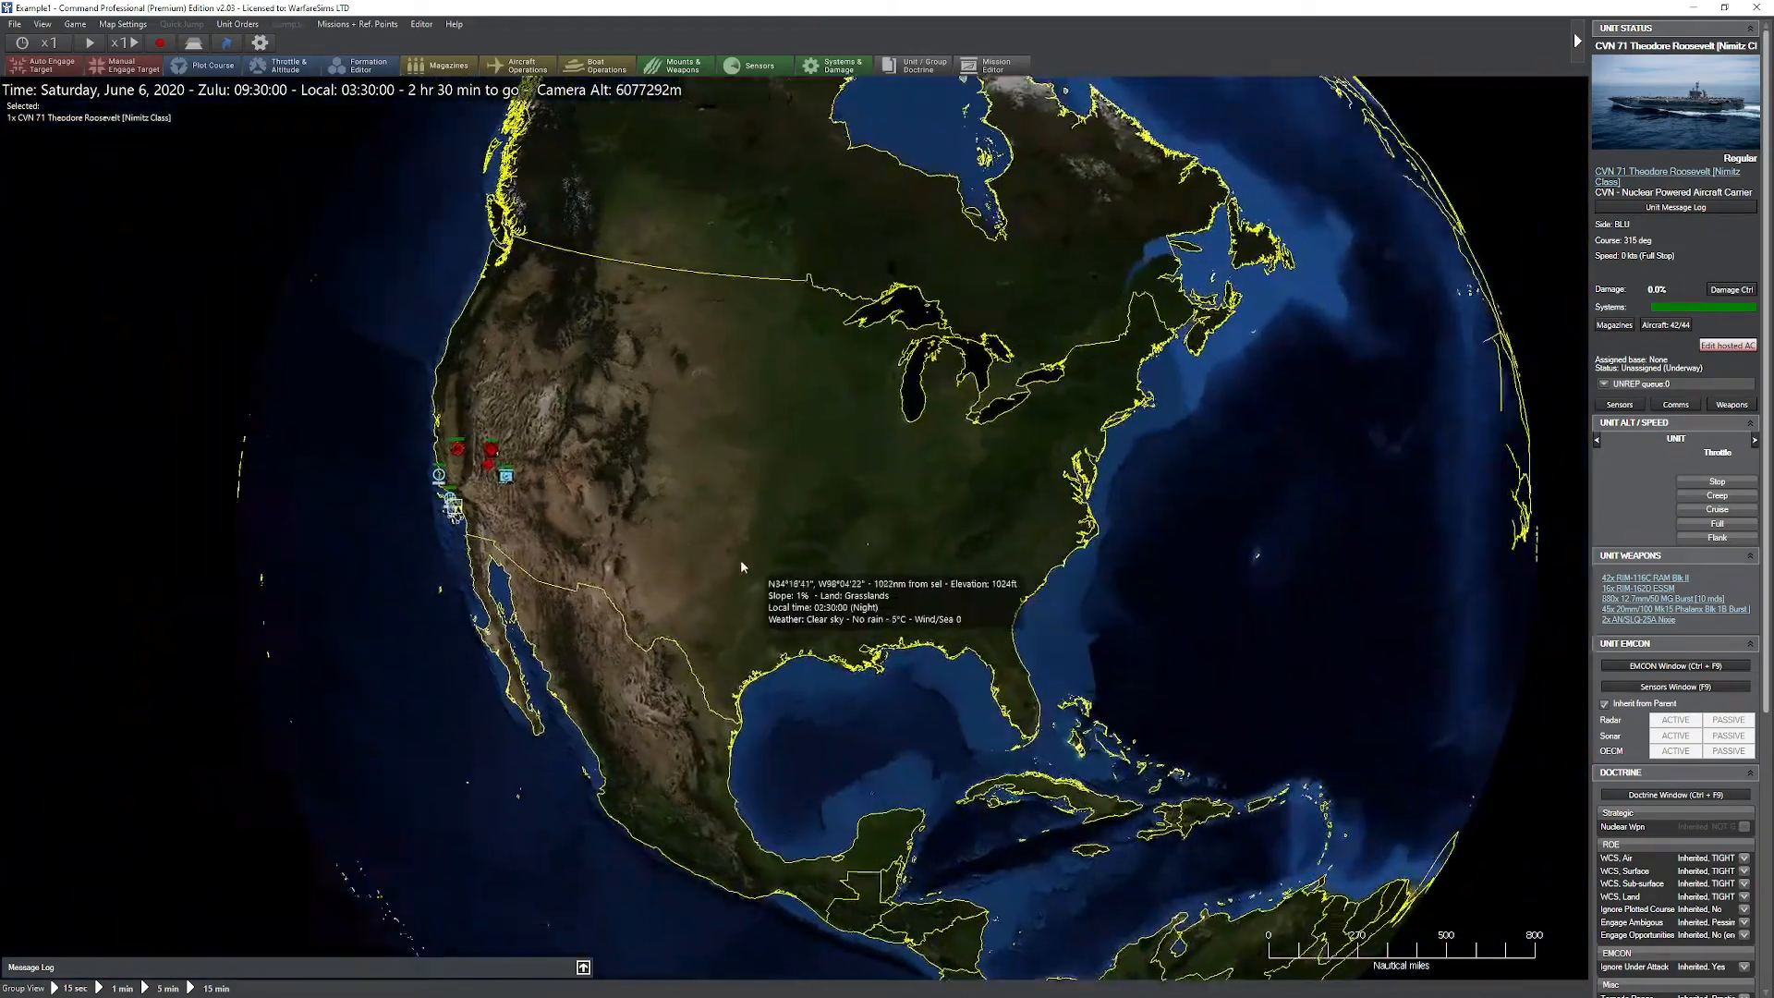
{"action": "left_click_drag", "start_coordinate": [739, 558], "coordinate": [639, 605]}
{"action": "left_click_drag", "start_coordinate": [859, 508], "coordinate": [701, 618]}
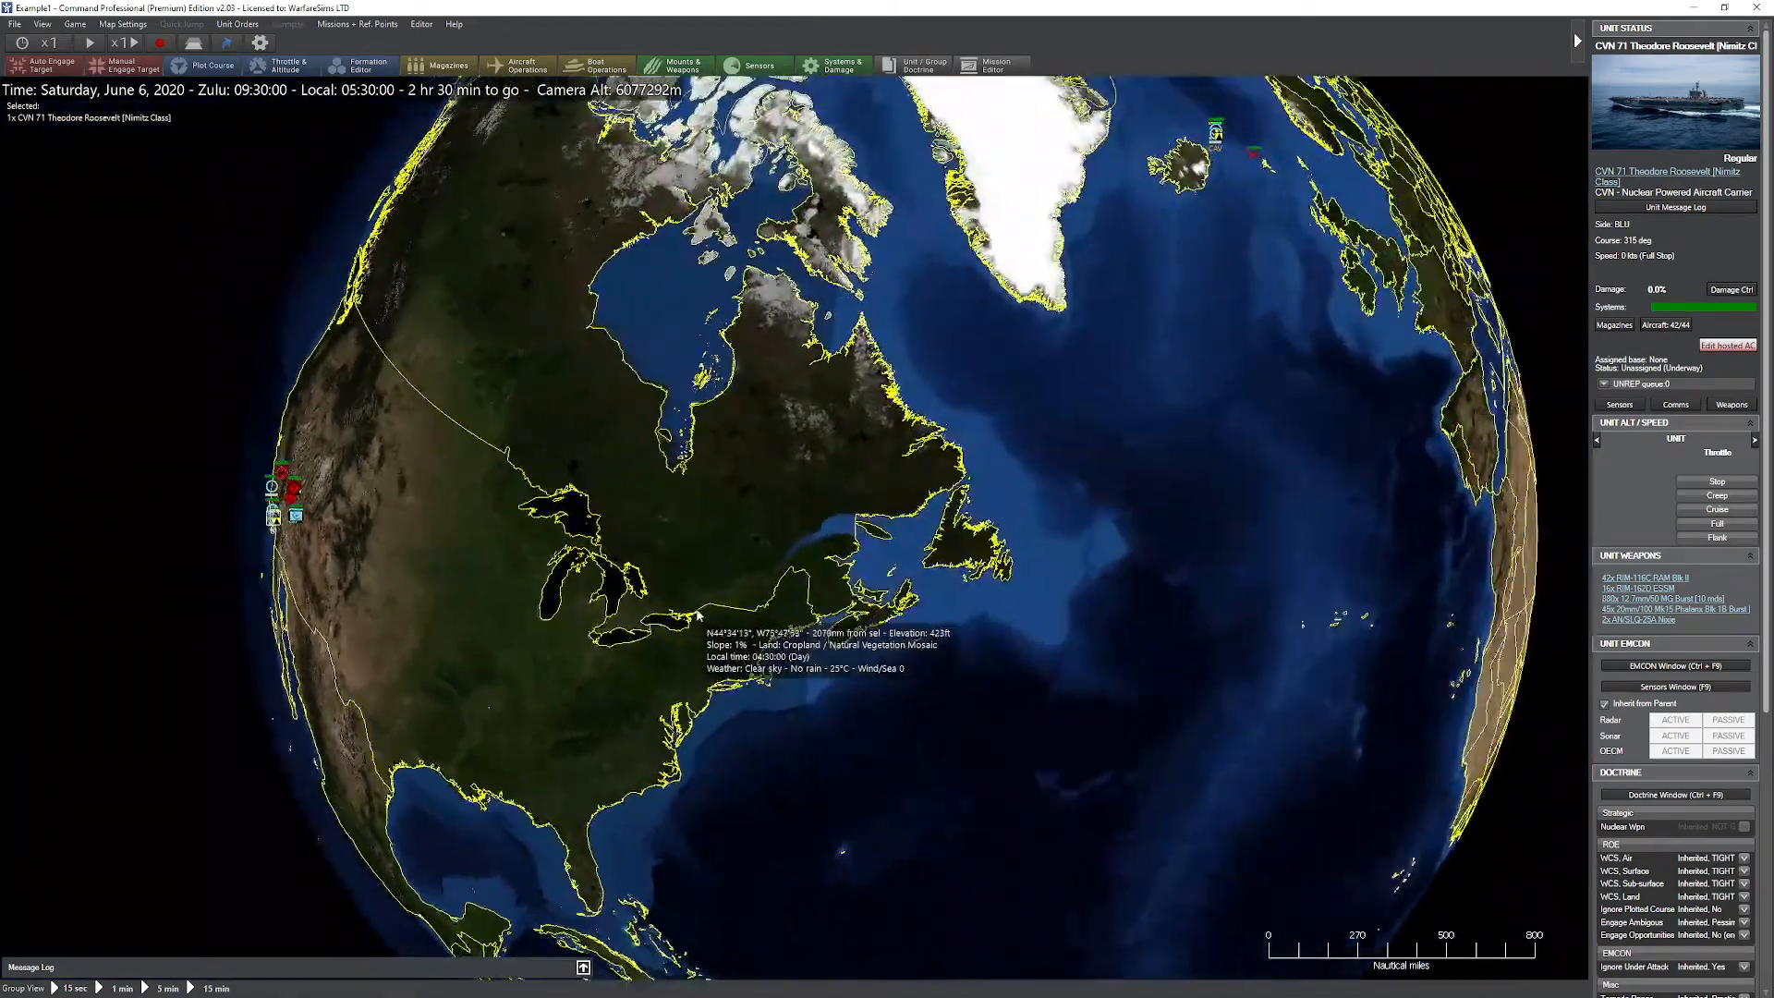
{"action": "scroll", "coordinate": [811, 536], "scroll_direction": "down", "scroll_amount": 1}
{"action": "left_click_drag", "start_coordinate": [756, 543], "coordinate": [907, 491]}
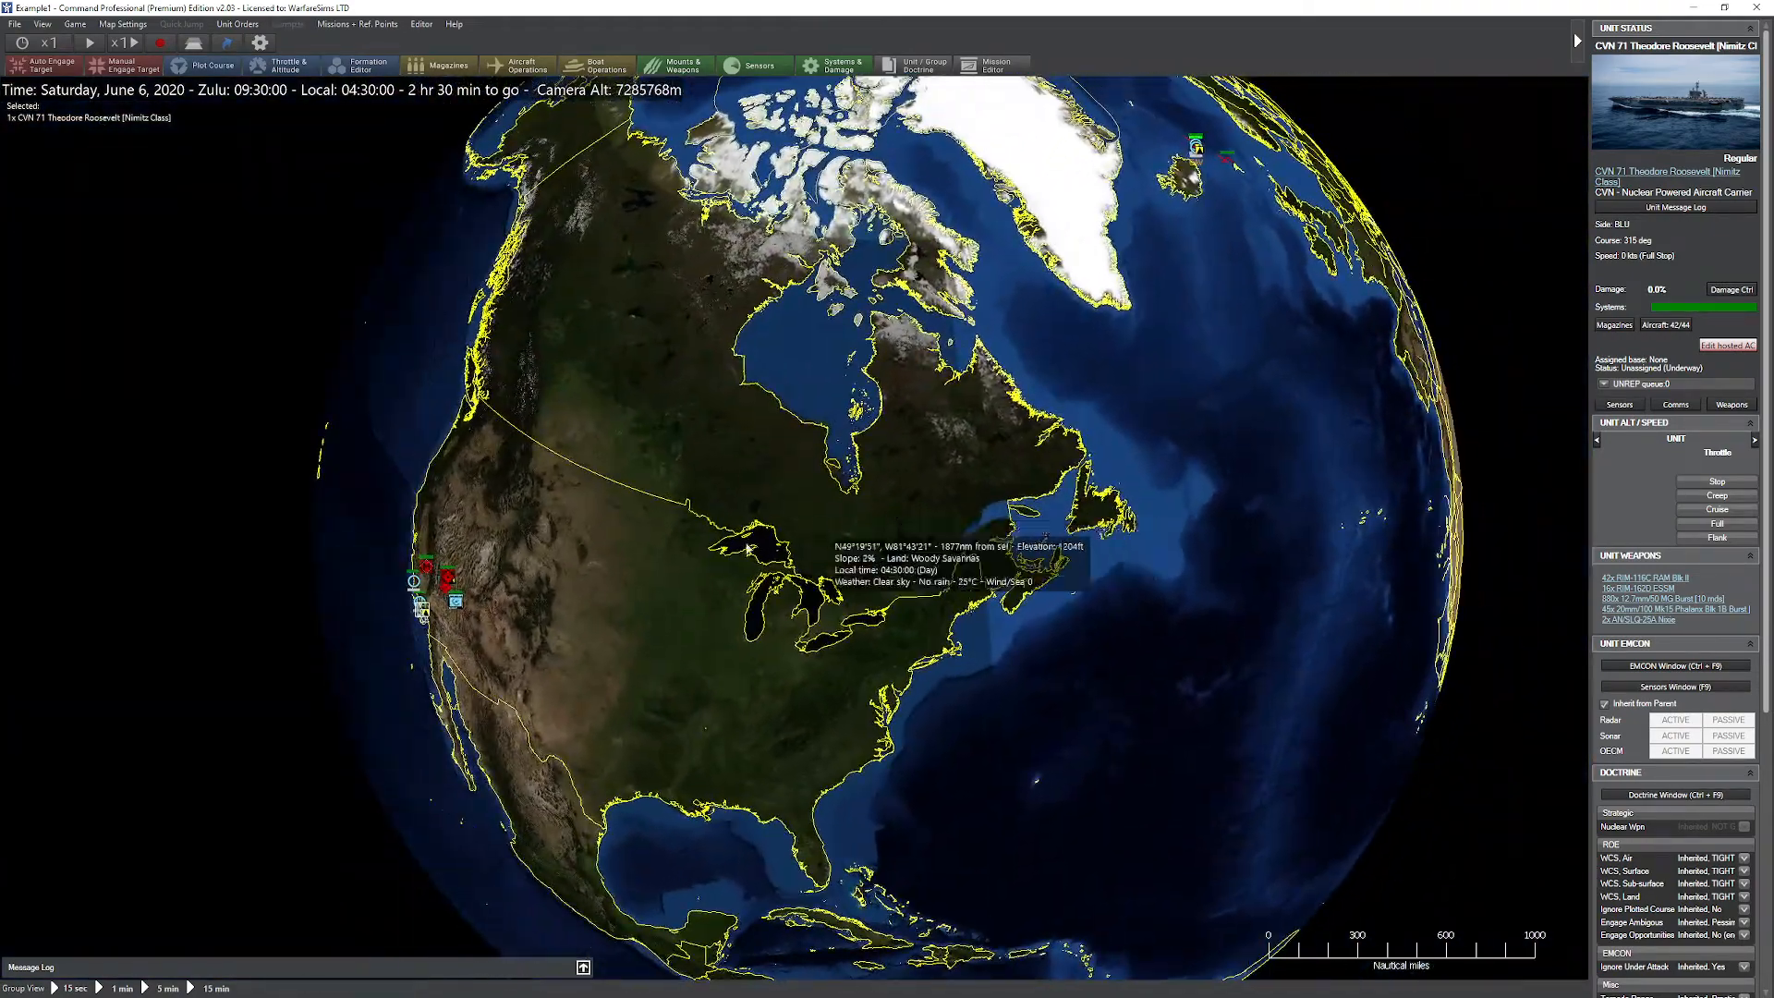
{"action": "mouse_move", "coordinate": [709, 553]}
{"action": "left_mouse_down"}
{"action": "mouse_move", "coordinate": [860, 484]}
{"action": "mouse_move", "coordinate": [681, 573]}
{"action": "left_mouse_up"}
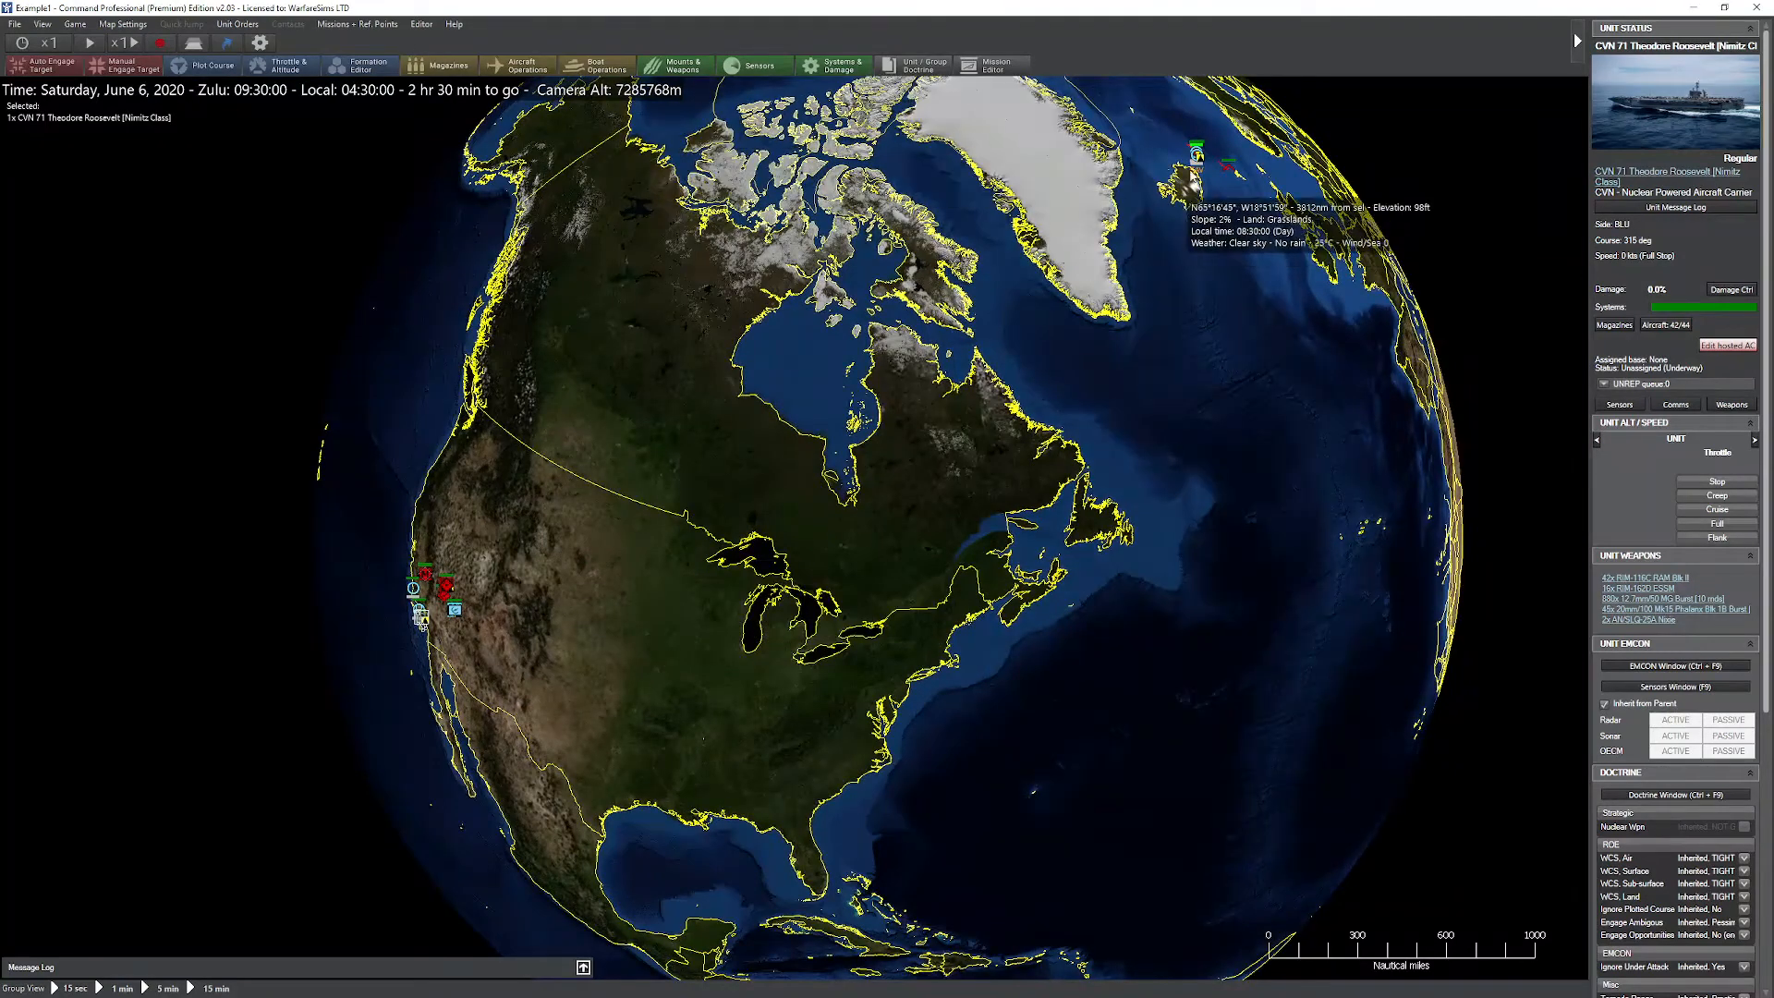
Step: Review the list of sides and switch to the second BLU entry, followed by the first one
{"action": "left_click", "coordinate": [418, 24]}
{"action": "left_click", "coordinate": [454, 115]}
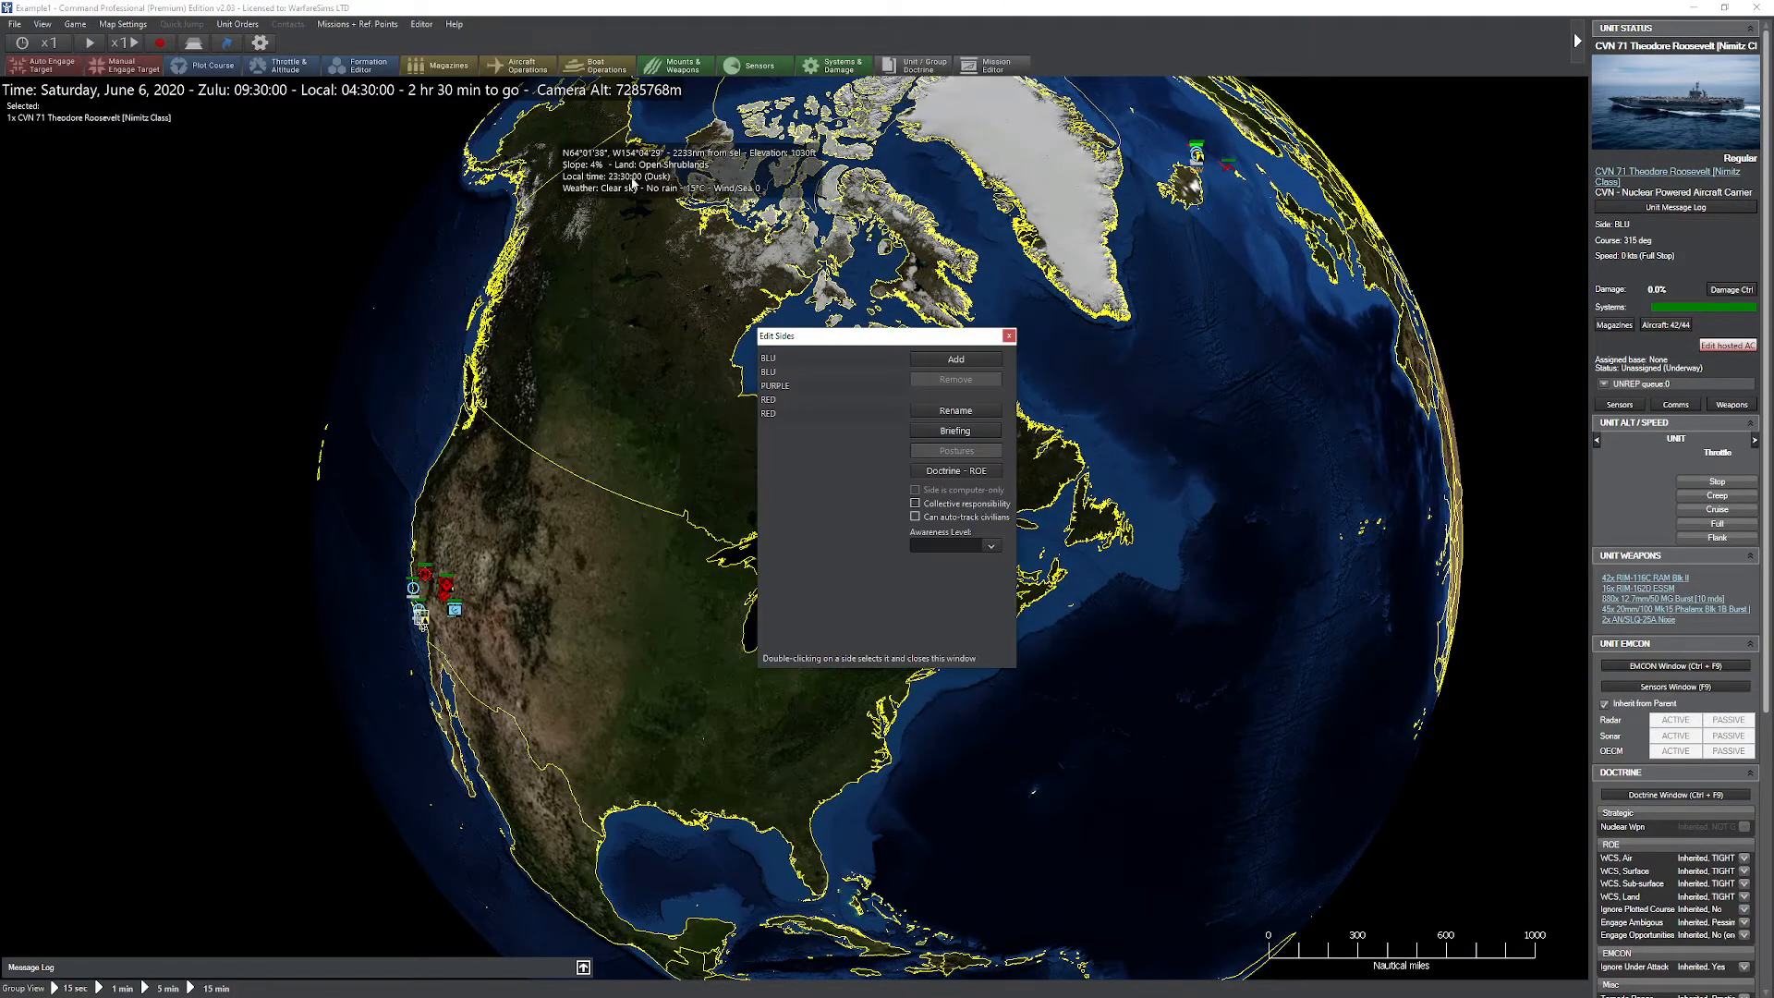
{"action": "double_click", "coordinate": [790, 371]}
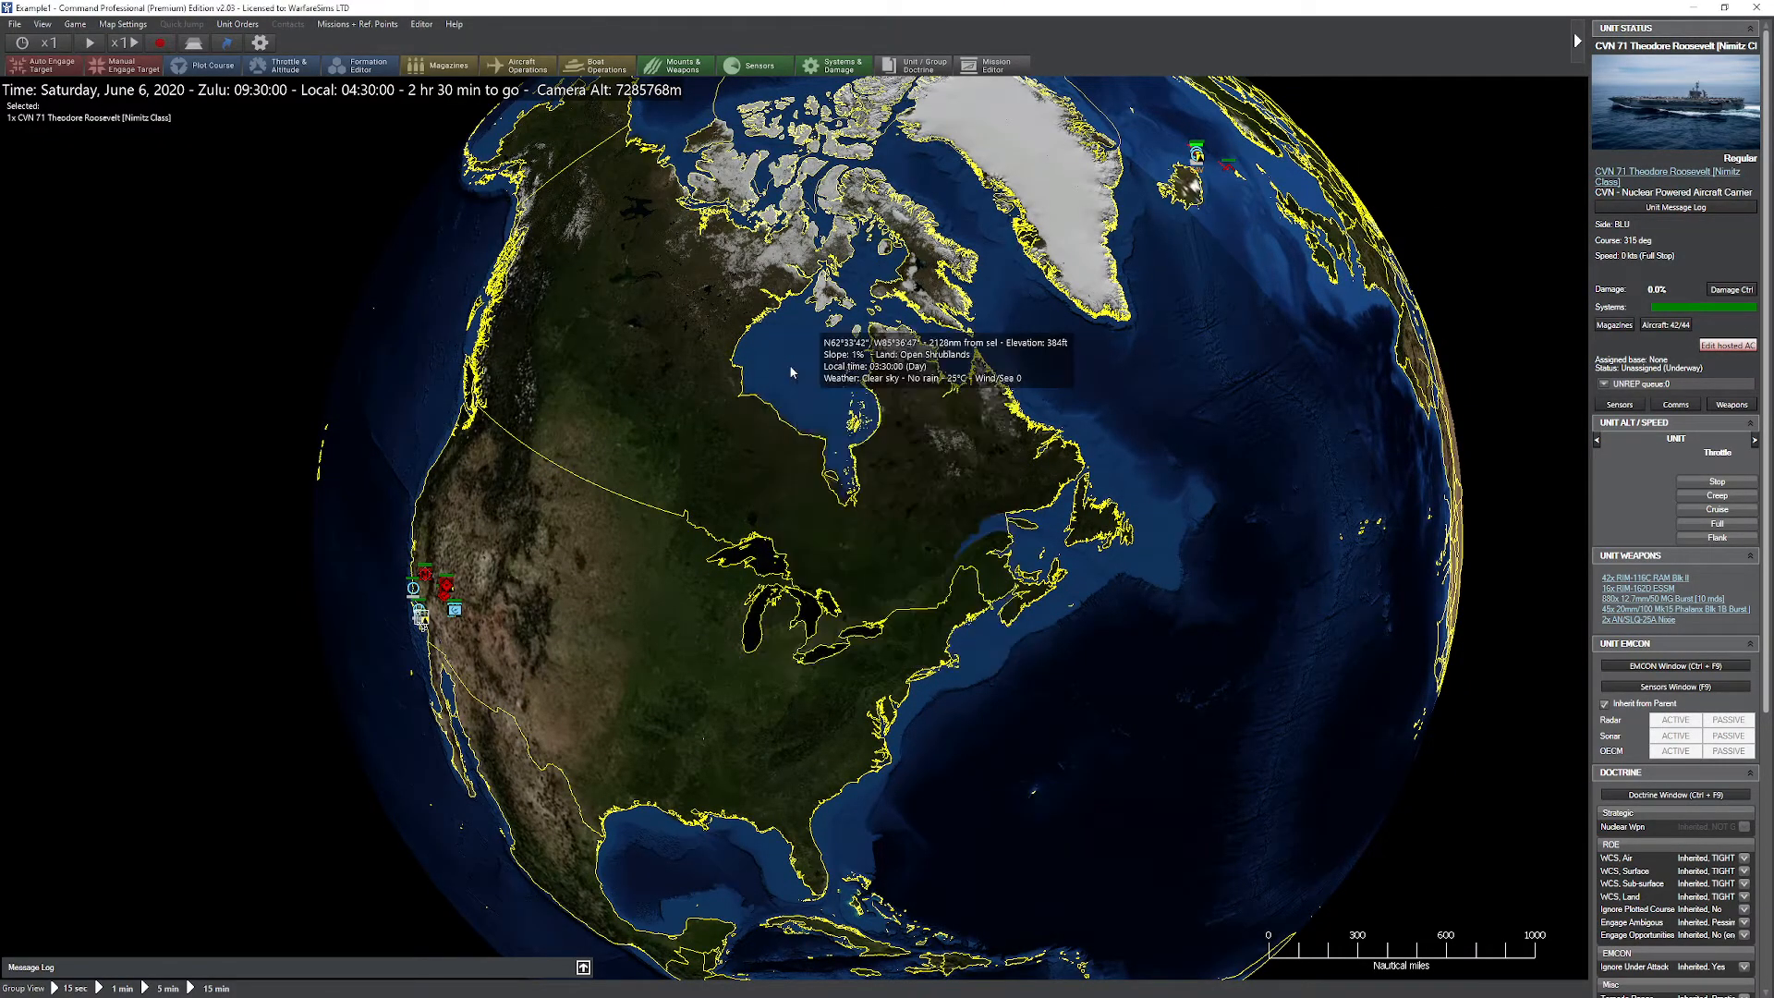
{"action": "left_click", "coordinate": [421, 24]}
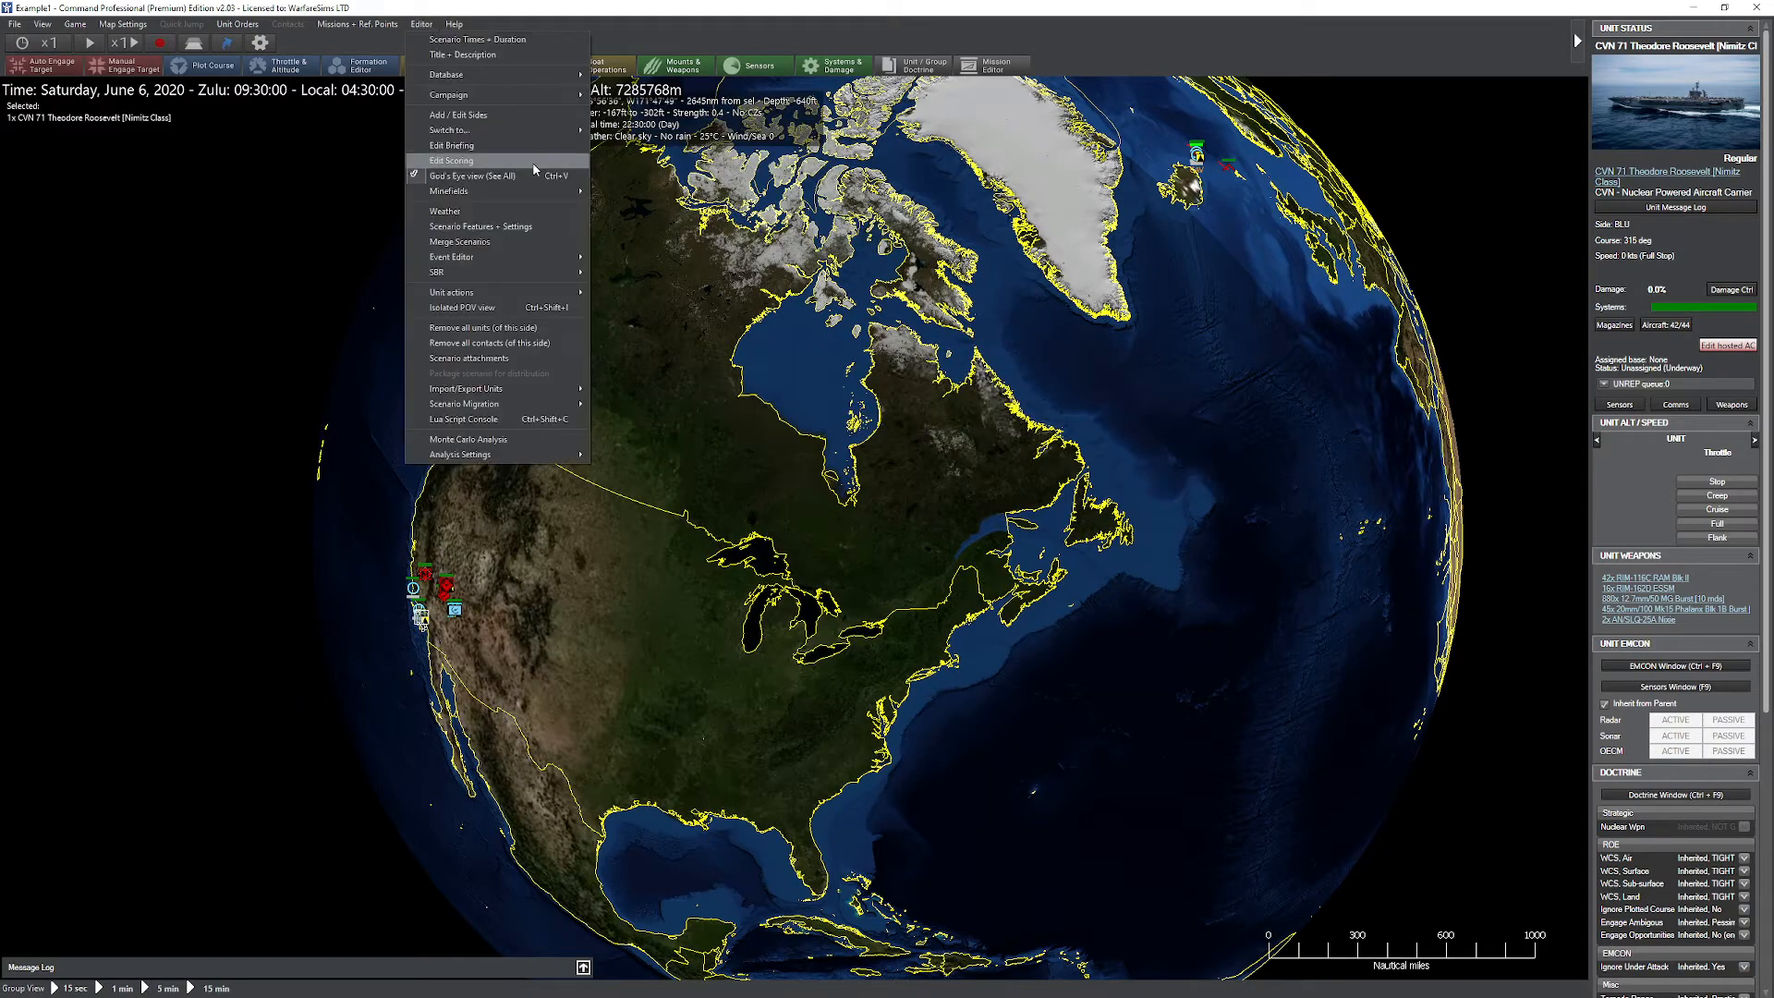
{"action": "left_click", "coordinate": [549, 116]}
{"action": "double_click", "coordinate": [795, 358]}
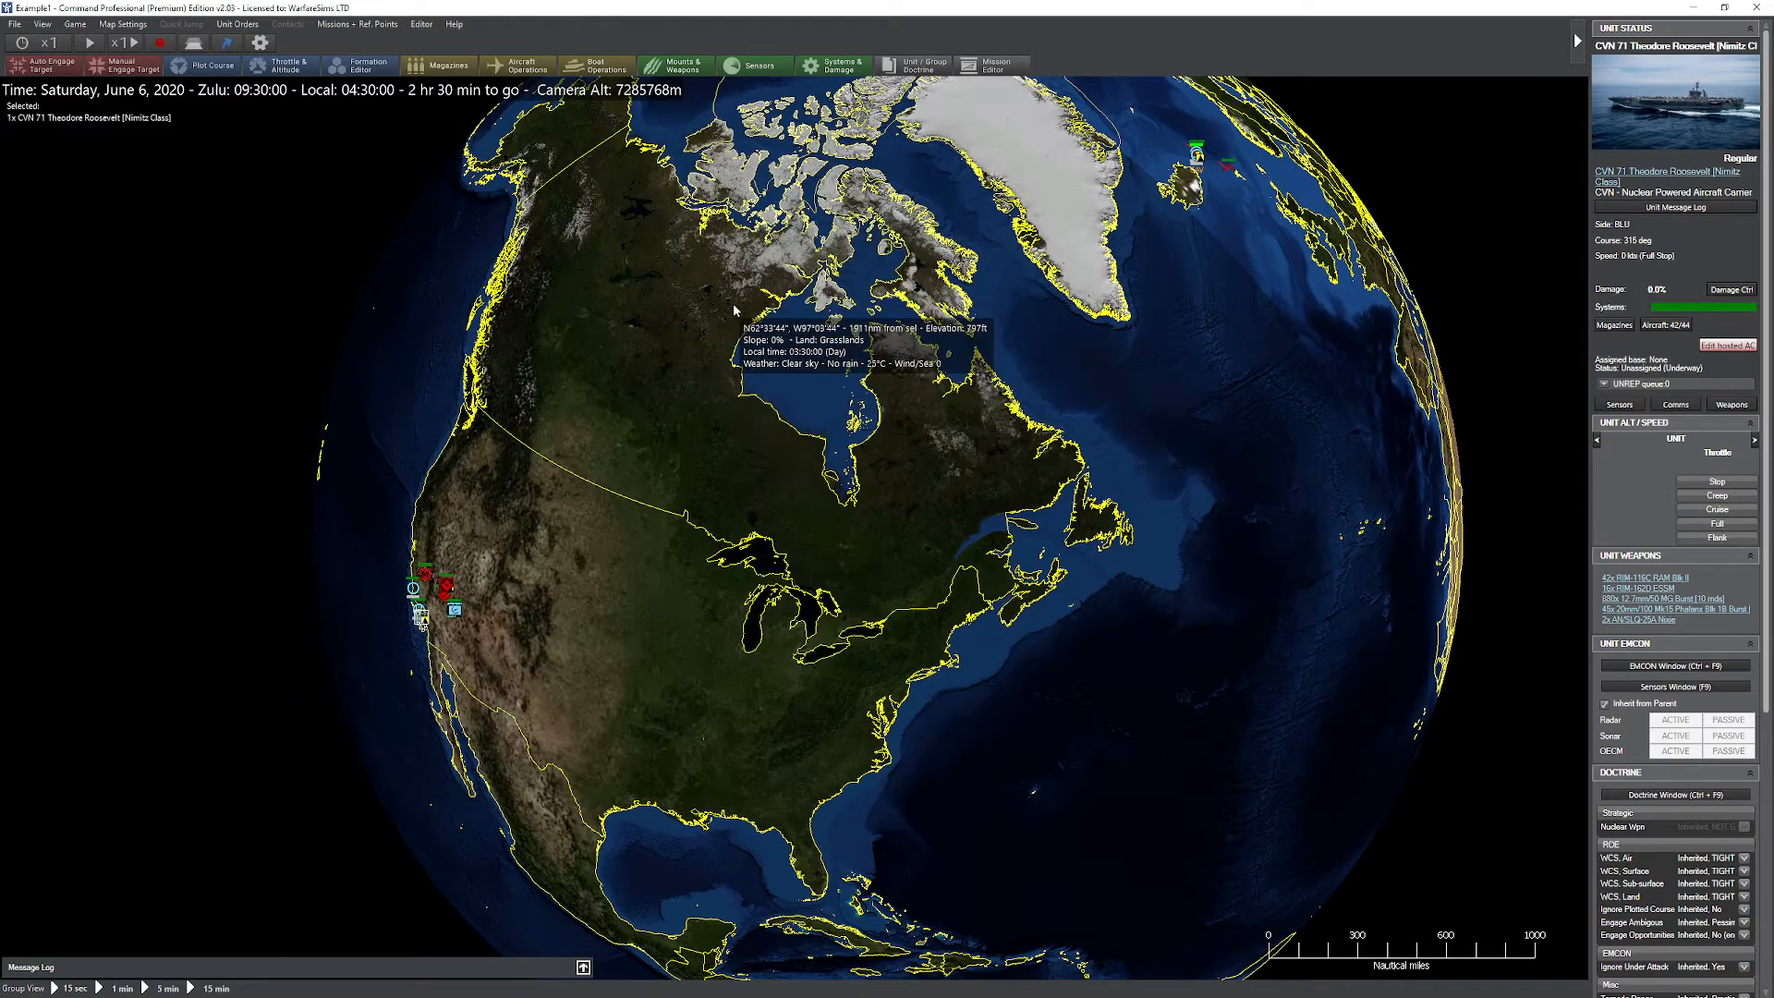
Step: Turn off God's eye view, switch to the second BLU side and examine its units across the globe
{"action": "key", "text": "ctrl+v"}
{"action": "left_click_drag", "start_coordinate": [1066, 404], "coordinate": [979, 485]}
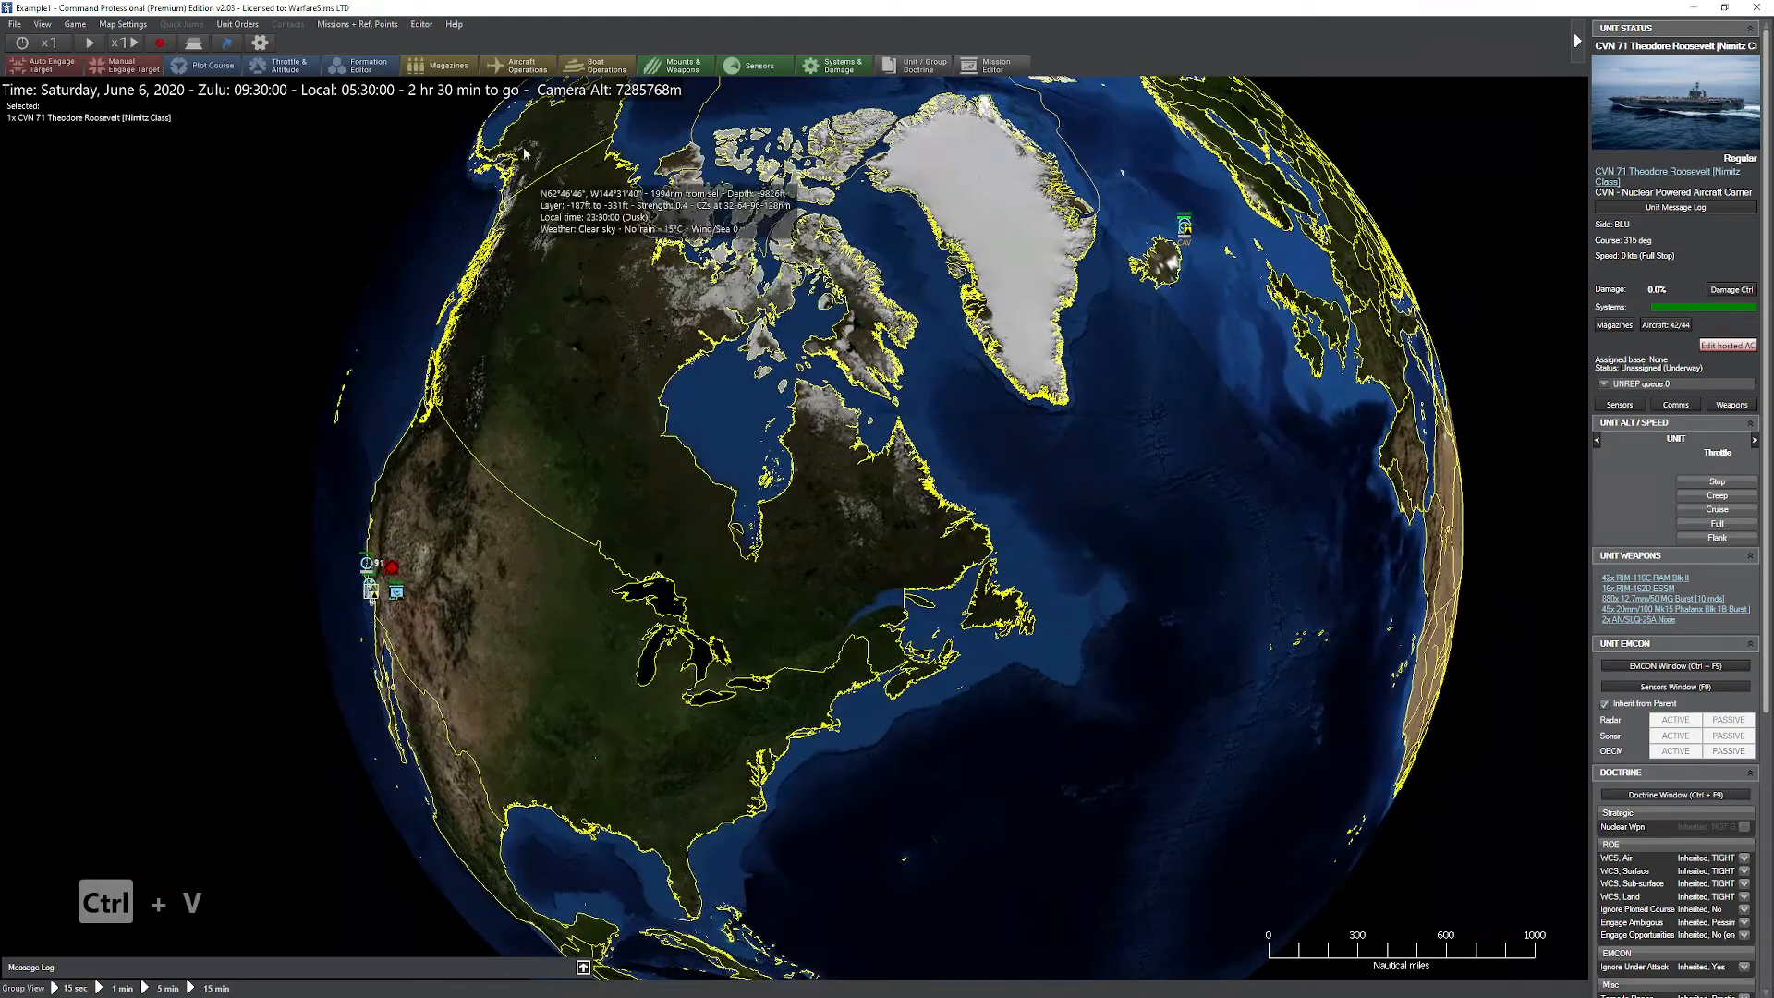
{"action": "left_click", "coordinate": [427, 25]}
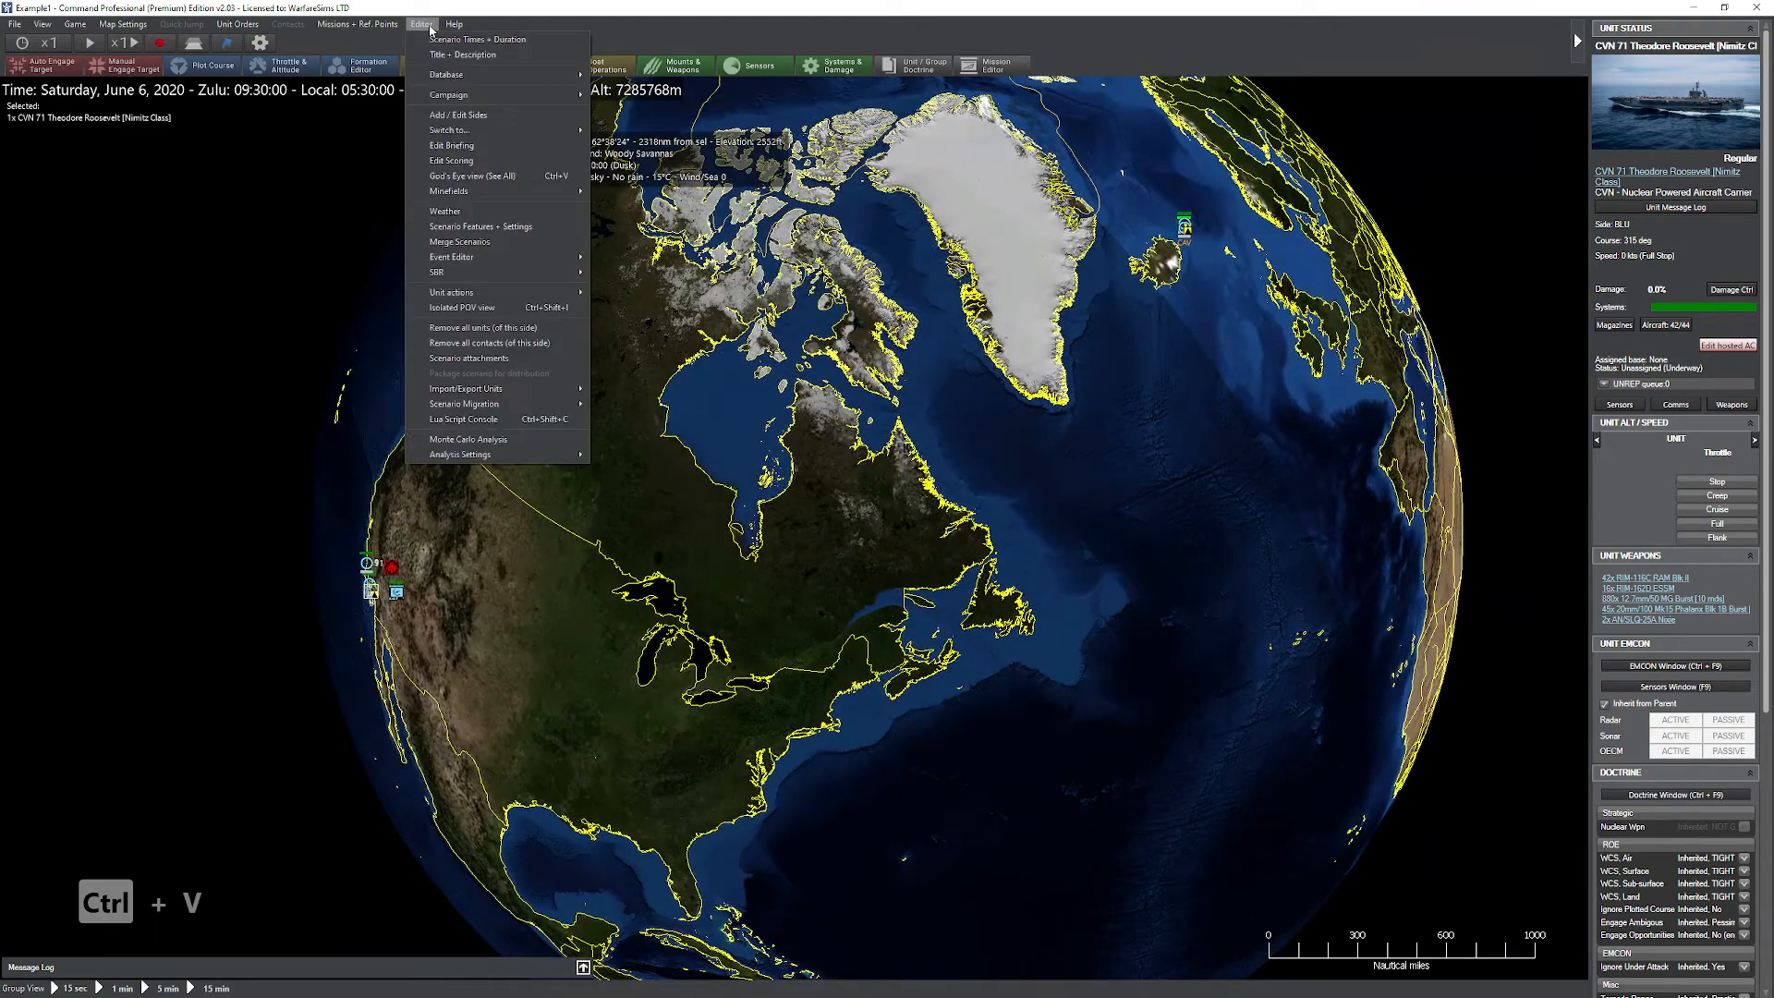
{"action": "left_click", "coordinate": [517, 113]}
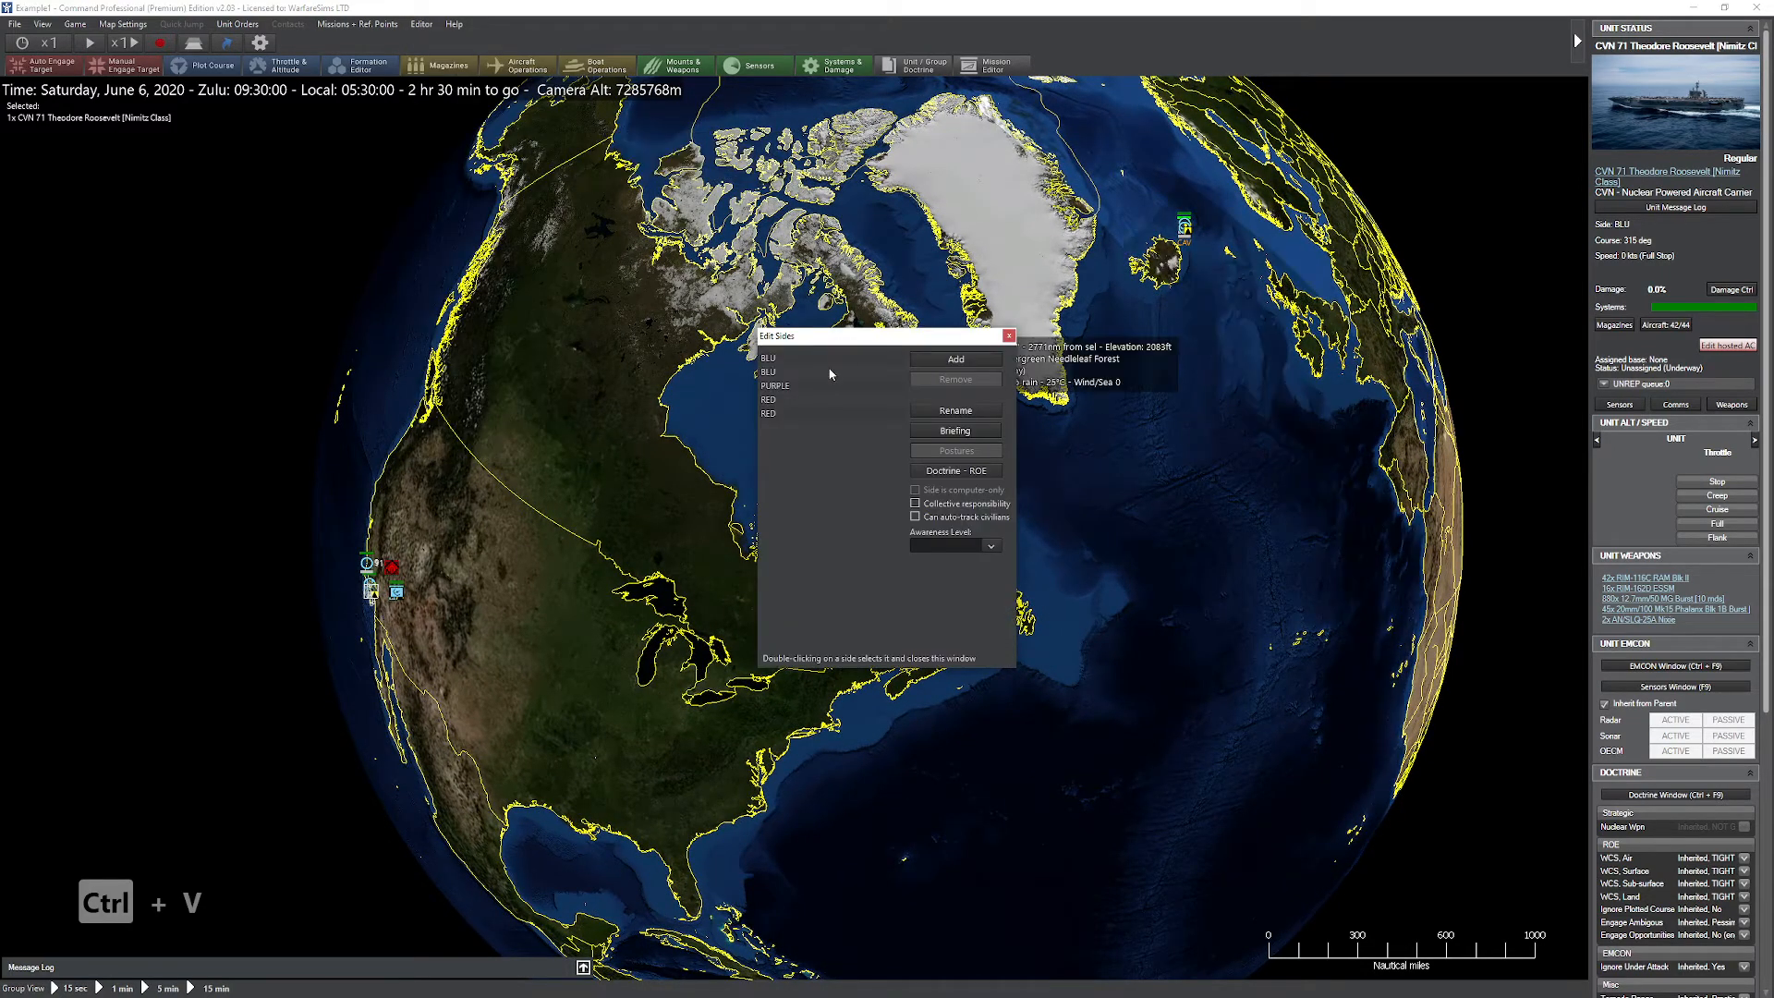
{"action": "double_click", "coordinate": [829, 392]}
{"action": "scroll", "coordinate": [760, 379], "scroll_direction": "down", "scroll_amount": 5}
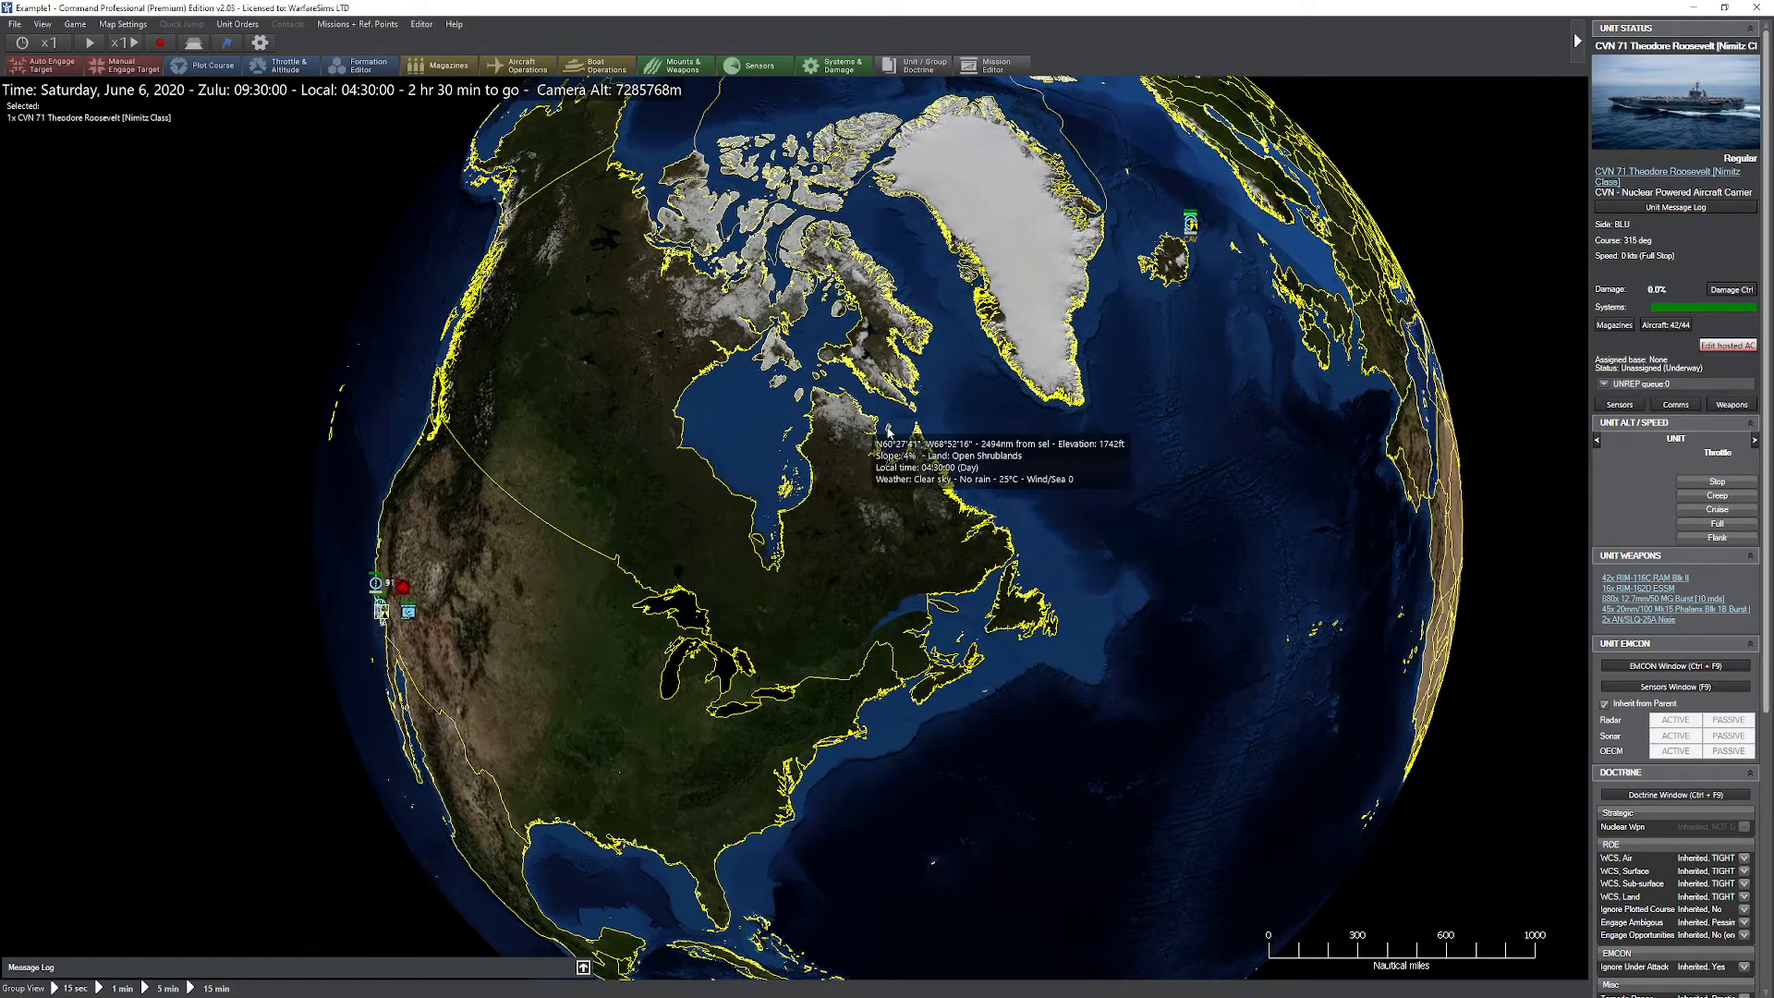
{"action": "mouse_move", "coordinate": [964, 465]}
{"action": "left_mouse_down"}
{"action": "mouse_move", "coordinate": [879, 457]}
{"action": "mouse_move", "coordinate": [966, 455]}
{"action": "left_mouse_up"}
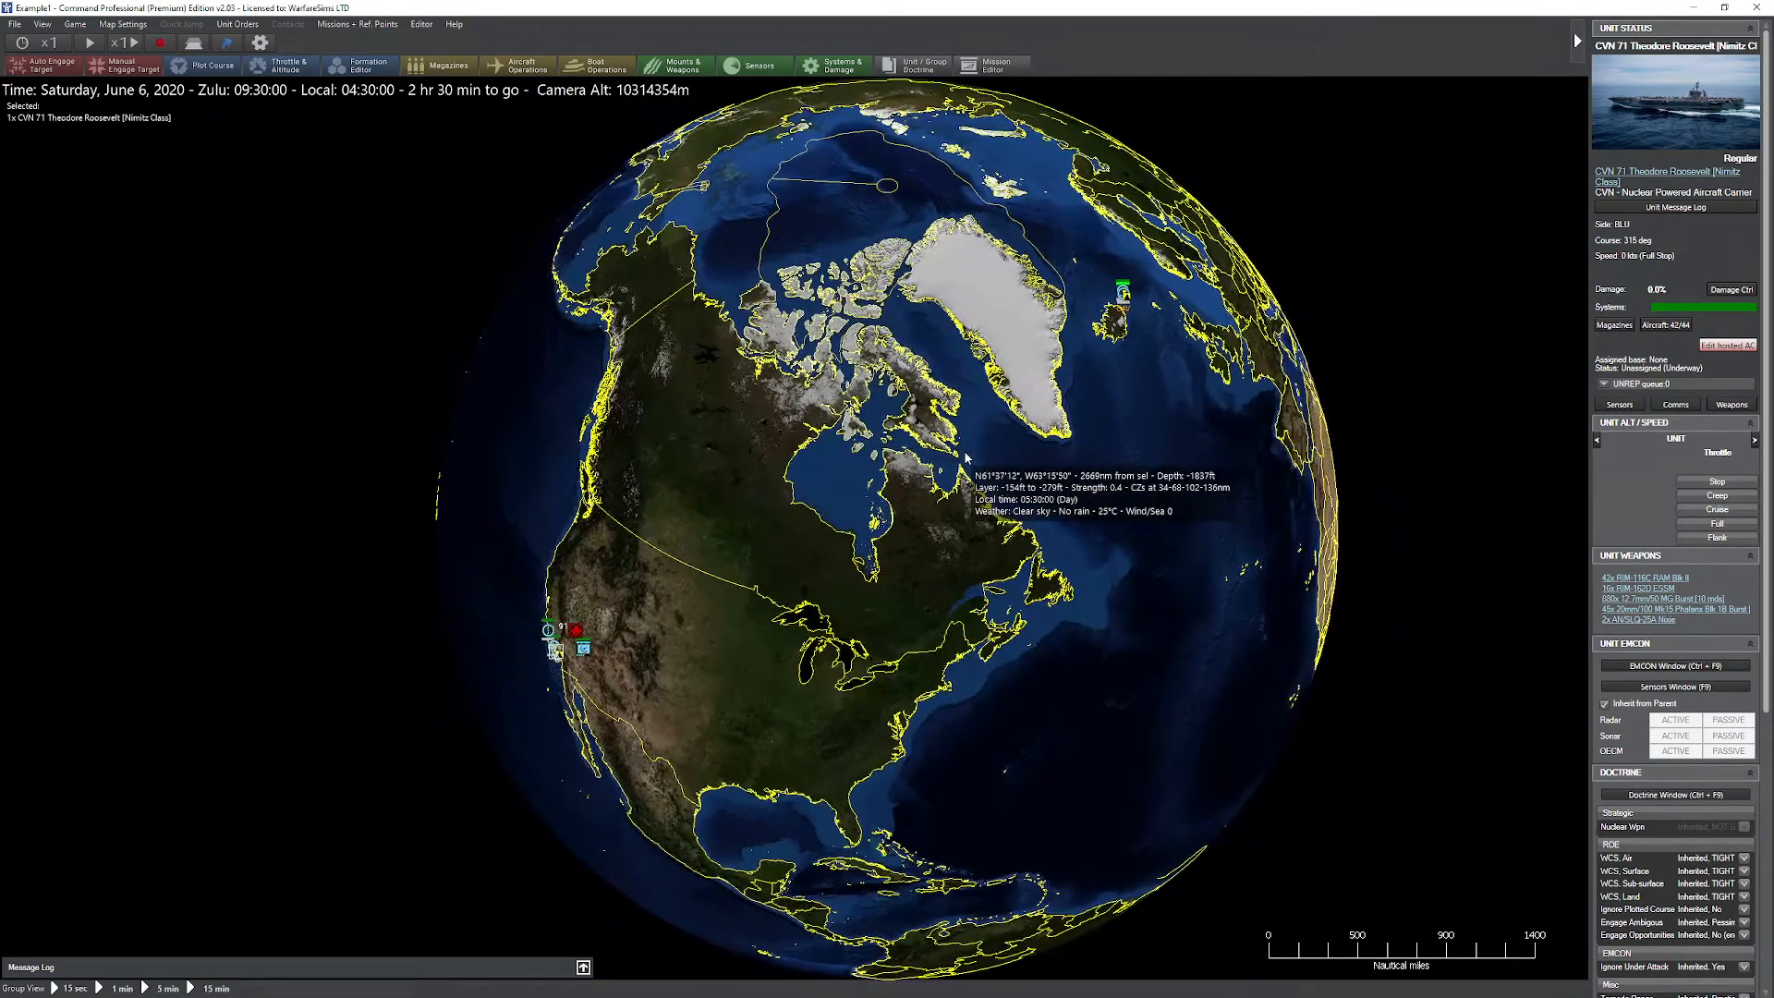
{"action": "scroll", "coordinate": [928, 434], "scroll_direction": "down", "scroll_amount": 2}
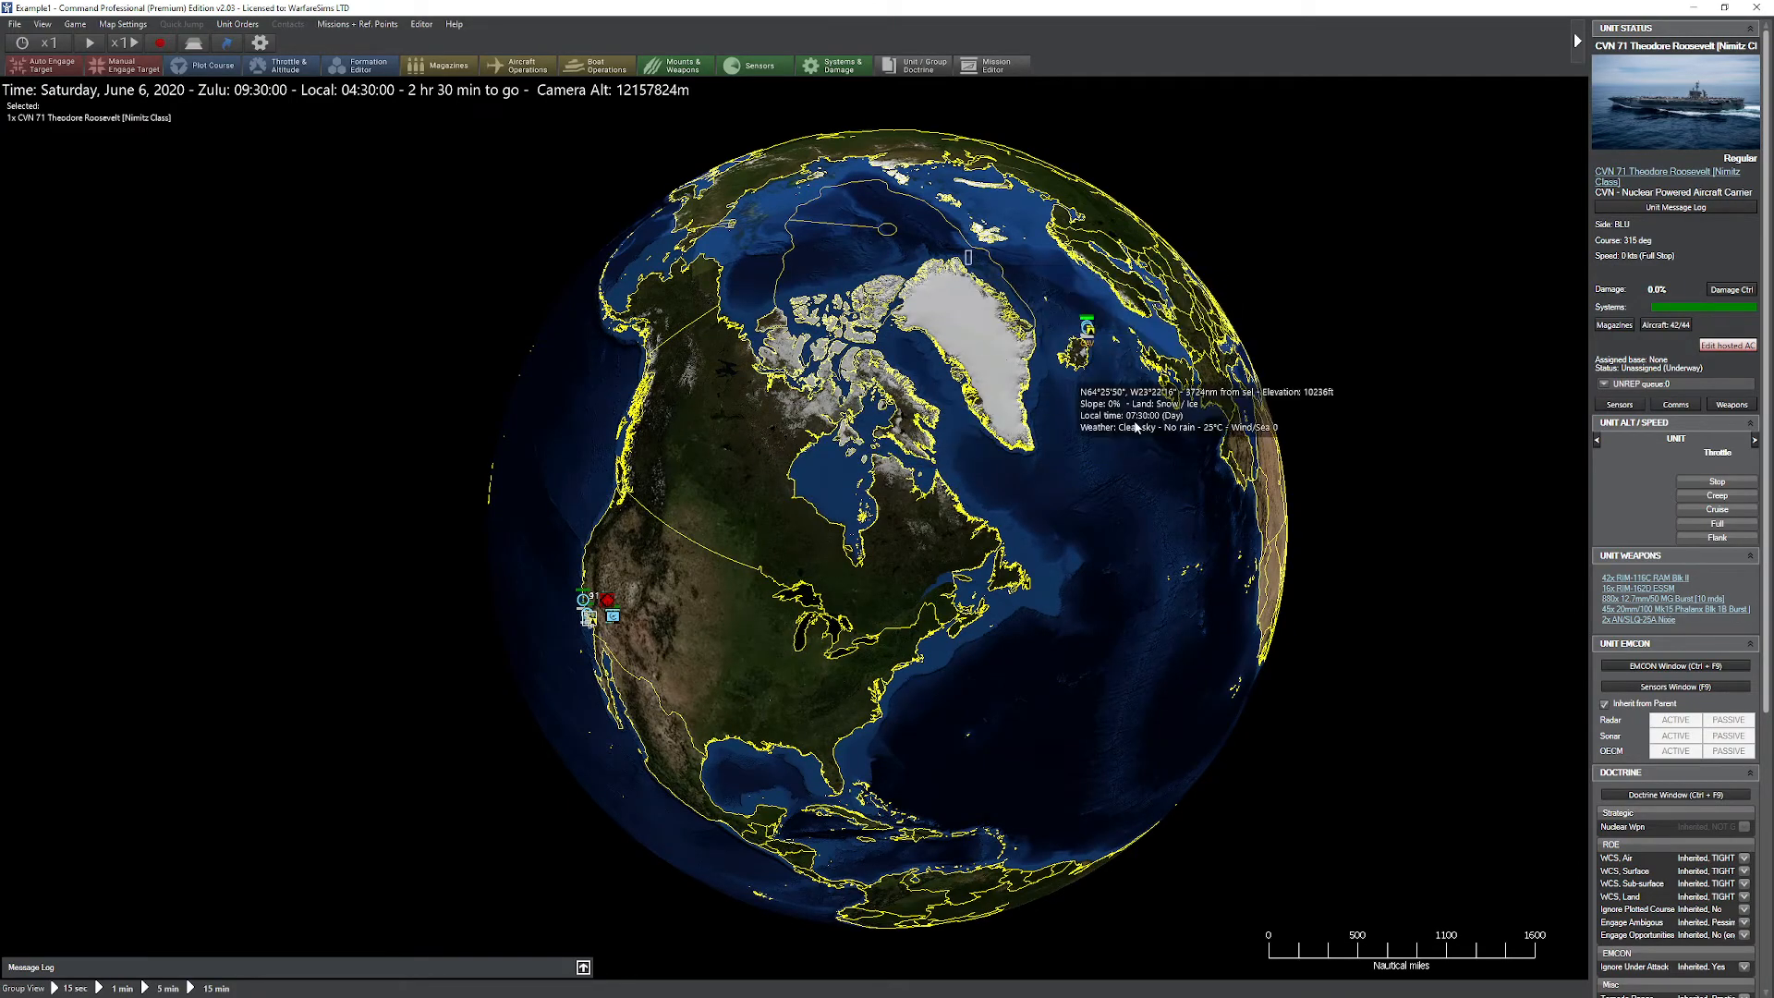
Step: Delete the FFG 7 Oliver Hazard Perry frigate near Iceland and select the naval units off the US West Coast
{"action": "left_click", "coordinate": [1087, 325]}
{"action": "key", "text": "Delete"}
{"action": "key", "text": "Return"}
{"action": "scroll", "coordinate": [971, 503], "scroll_direction": "up", "scroll_amount": 10}
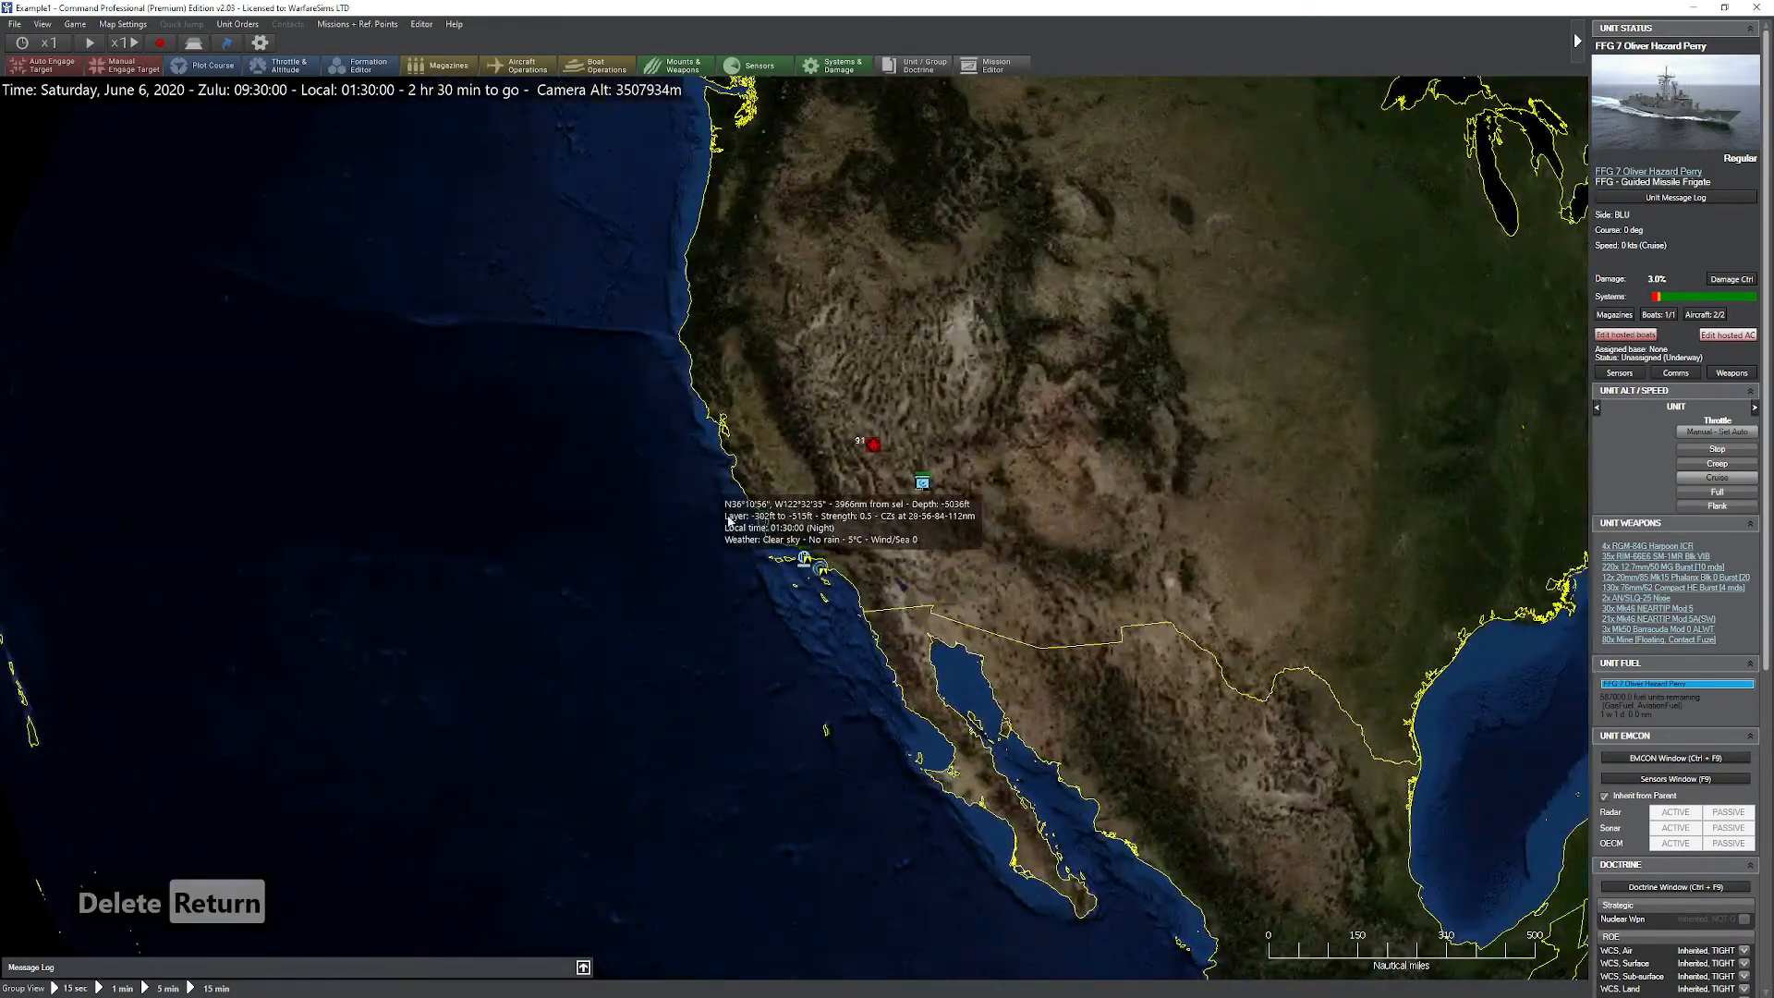
{"action": "left_click_drag", "start_coordinate": [719, 486], "coordinate": [850, 621]}
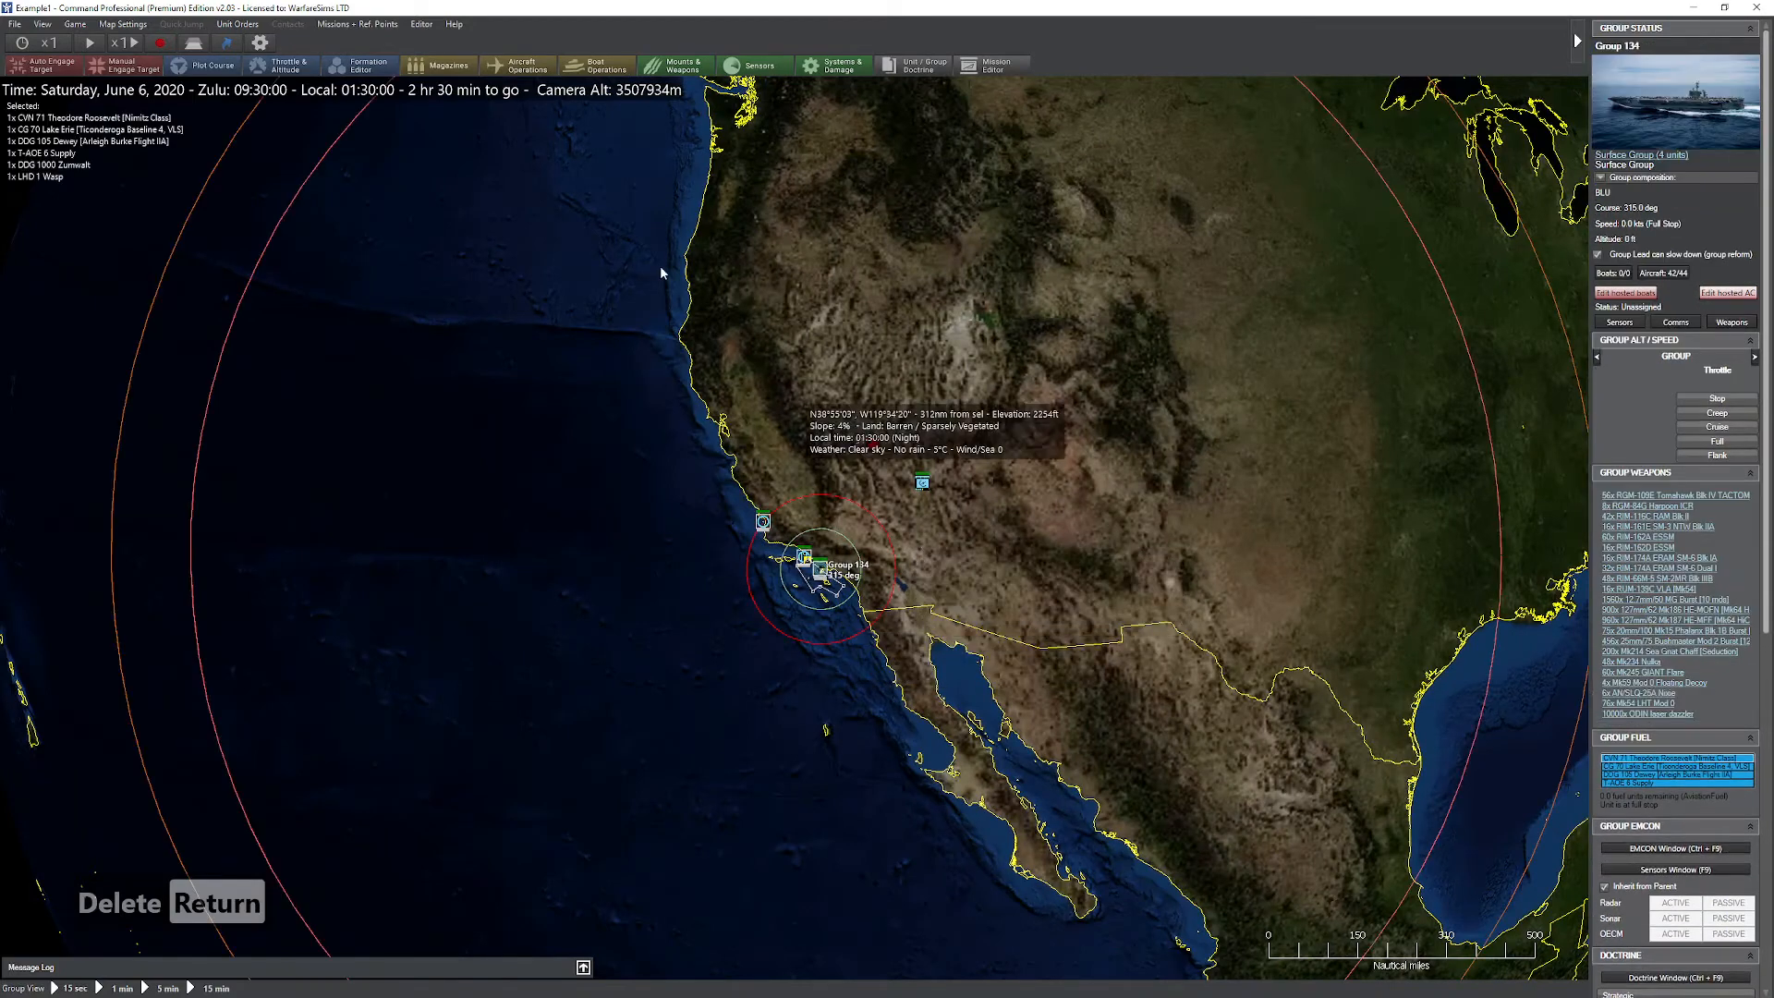
Step: Remove the second BLU side and the second RED side from the merged scenario
{"action": "left_click", "coordinate": [421, 24]}
{"action": "left_click", "coordinate": [462, 114]}
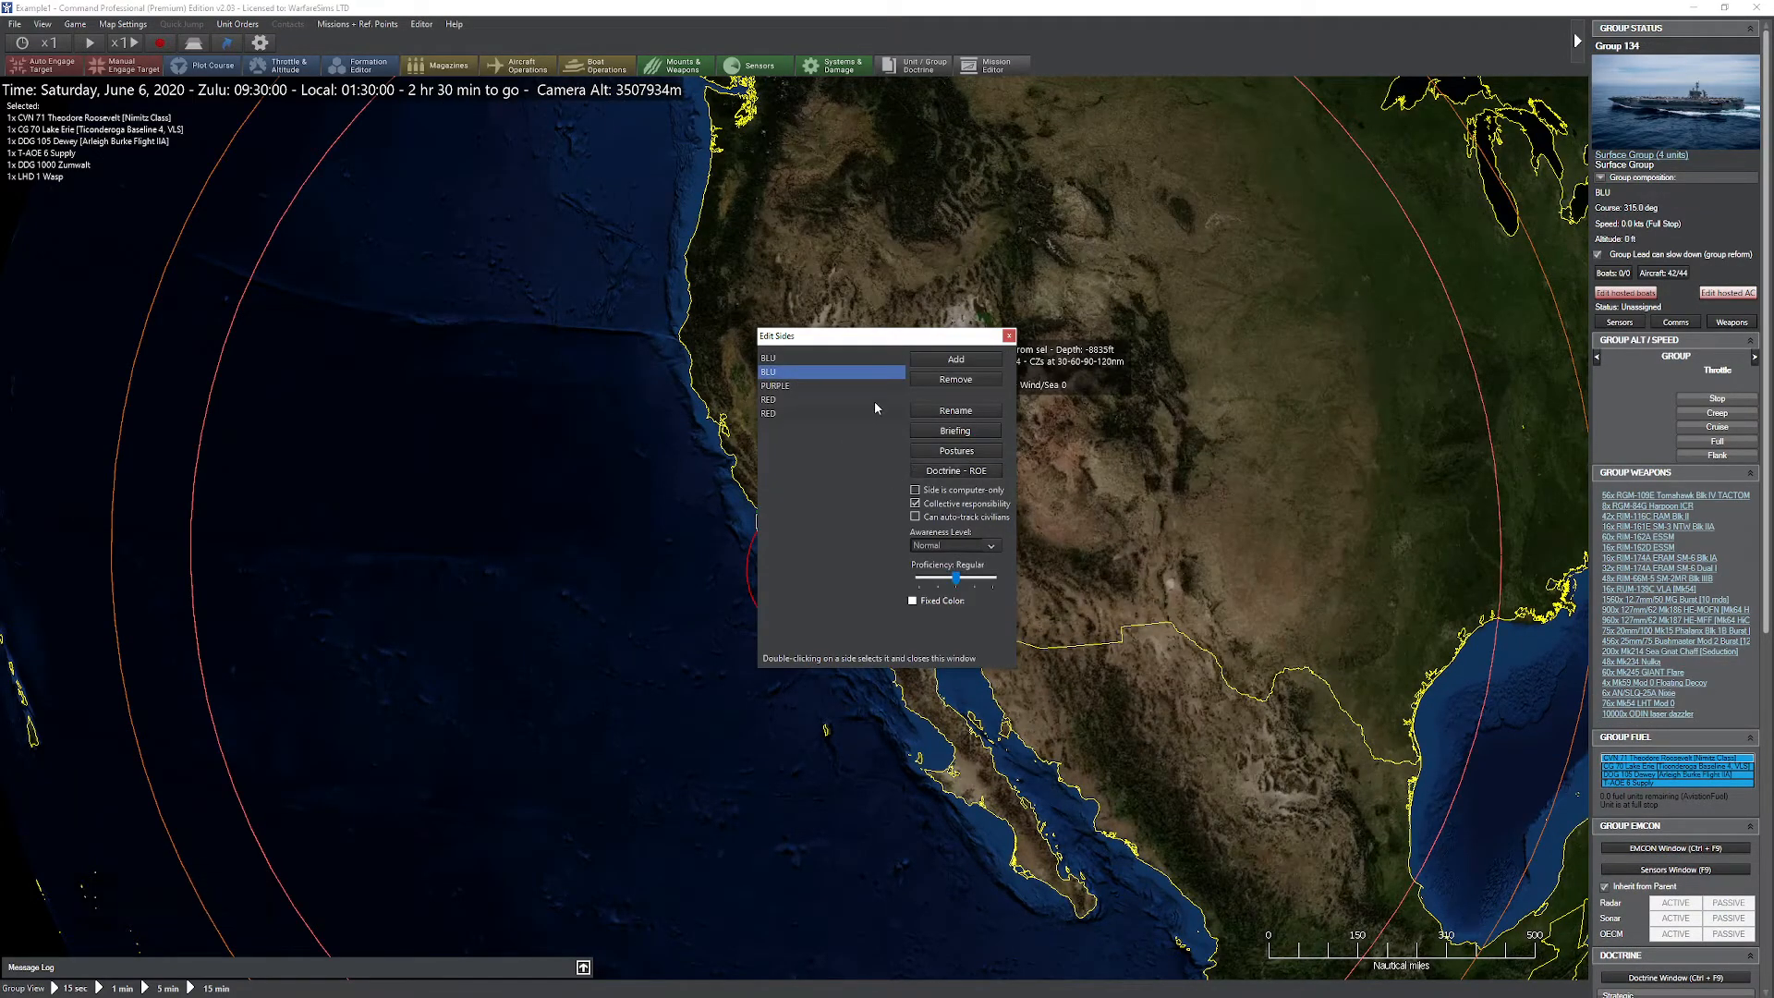
{"action": "left_click", "coordinate": [927, 378]}
{"action": "left_click", "coordinate": [950, 525]}
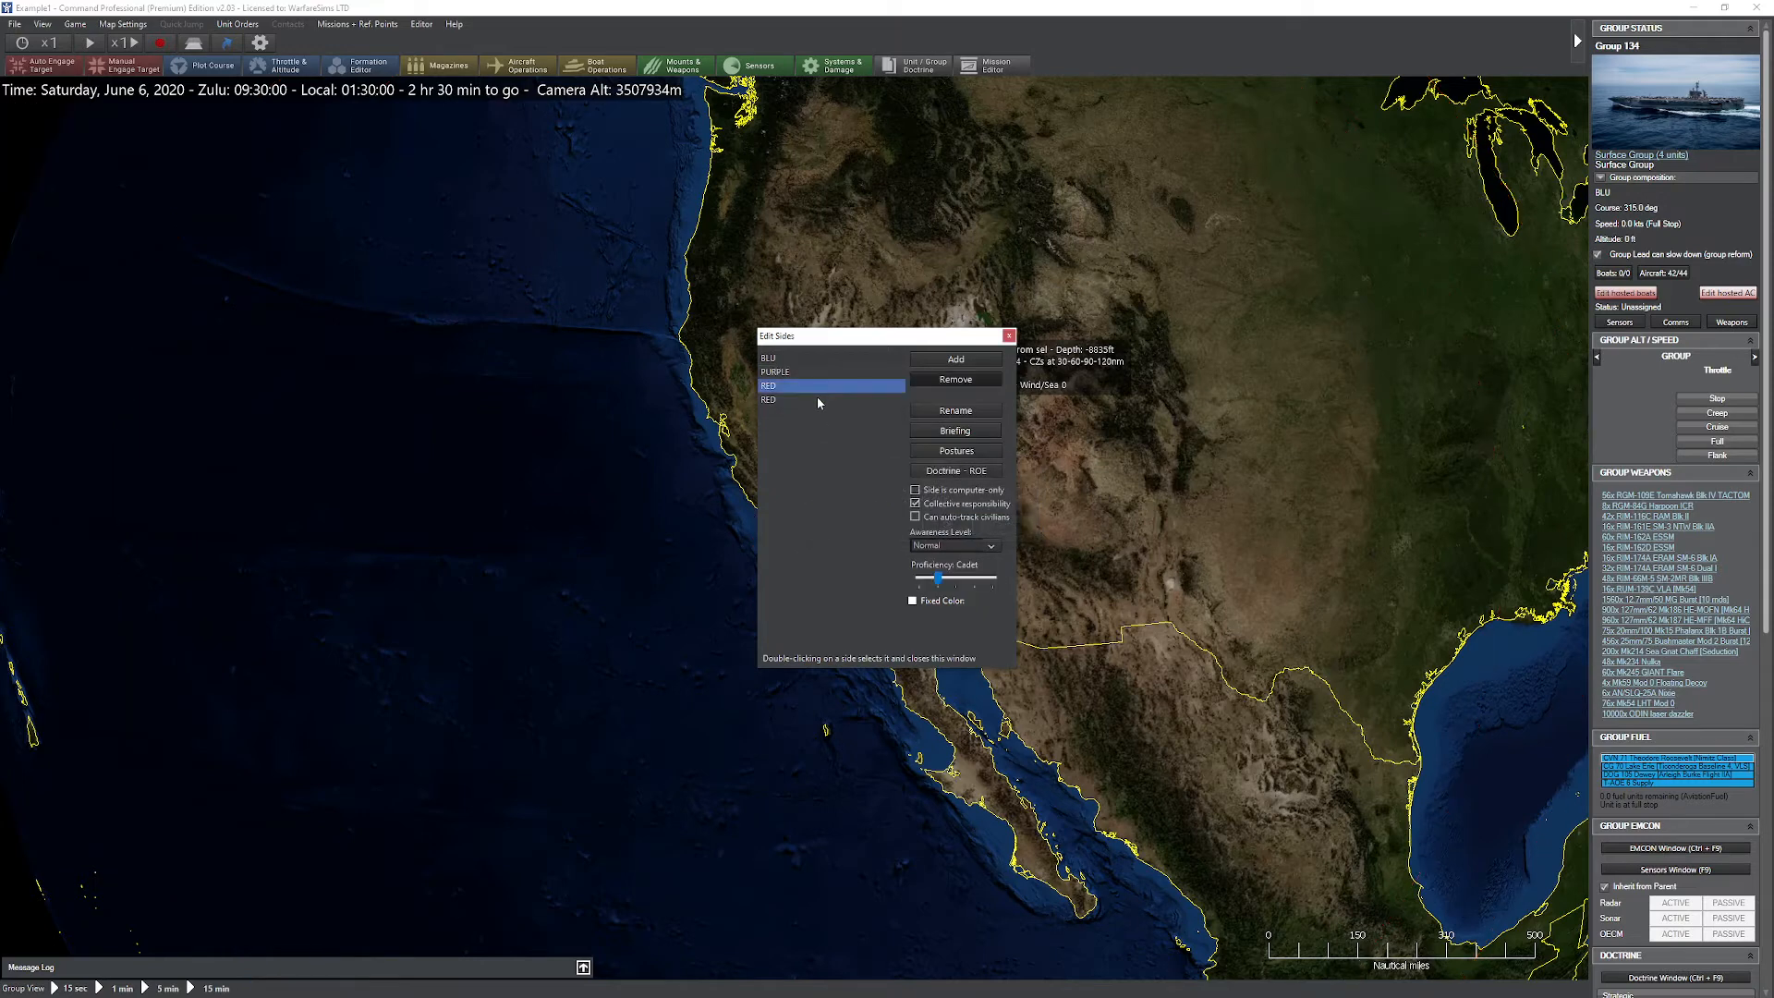
{"action": "left_click", "coordinate": [956, 389]}
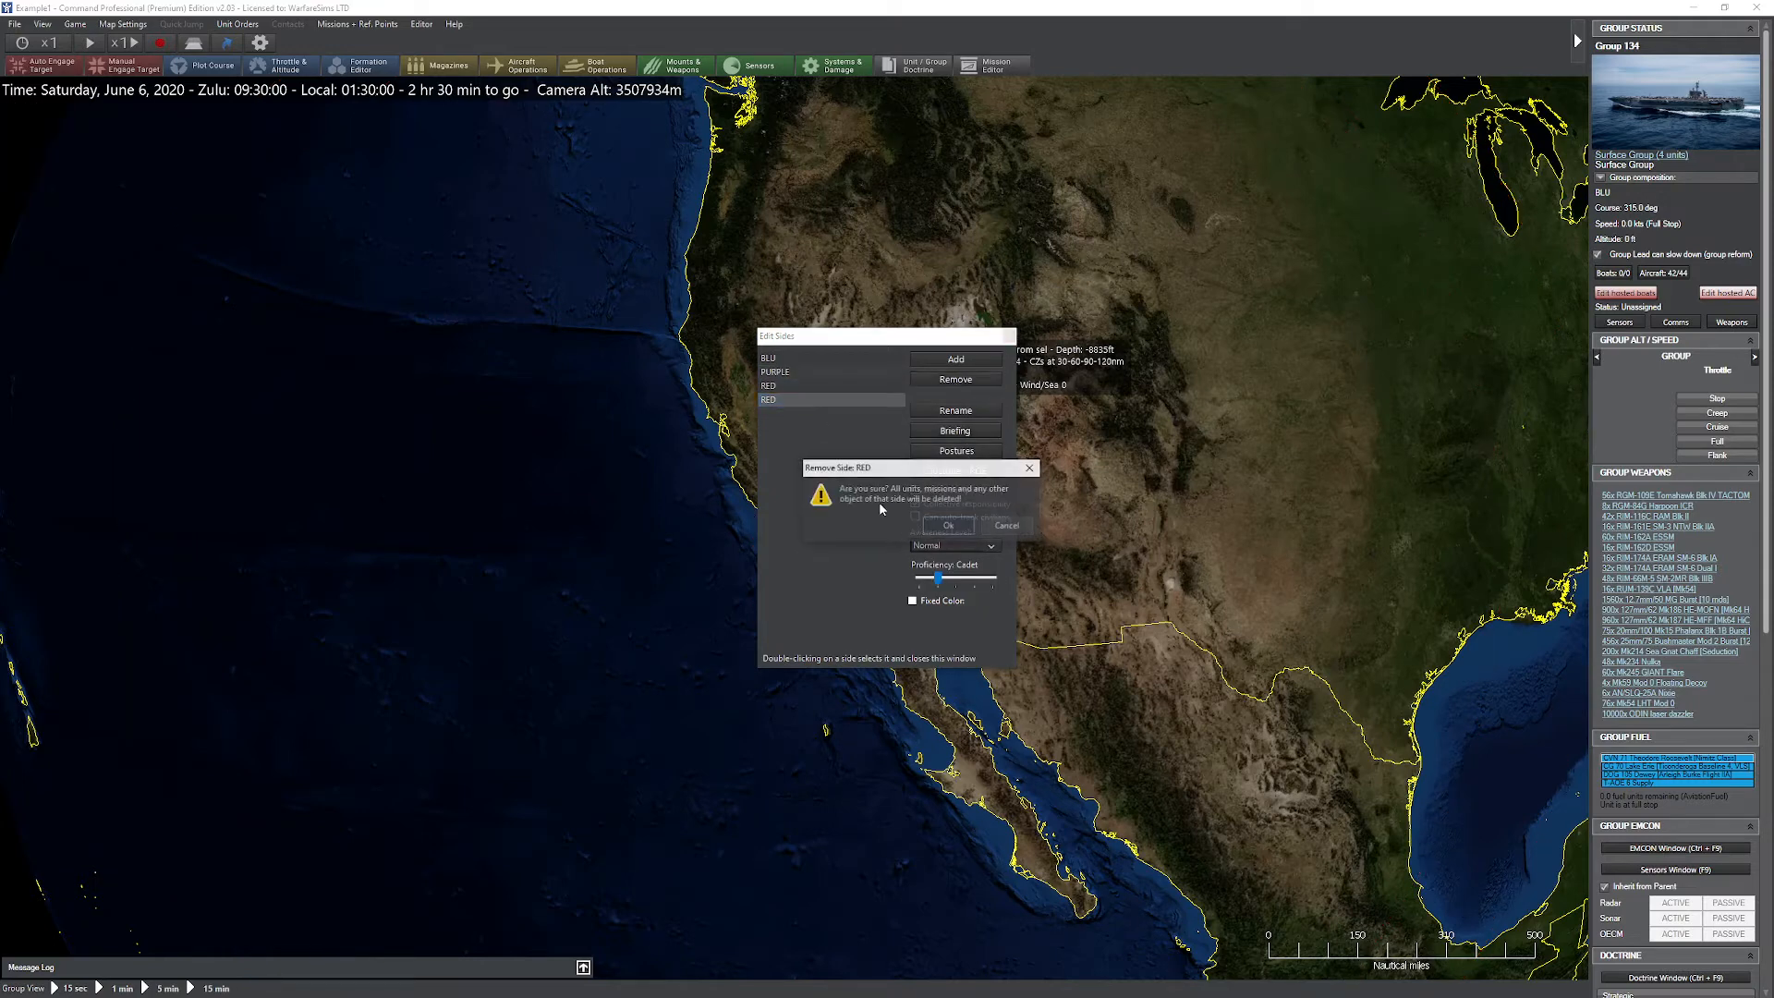
{"action": "left_click", "coordinate": [951, 524]}
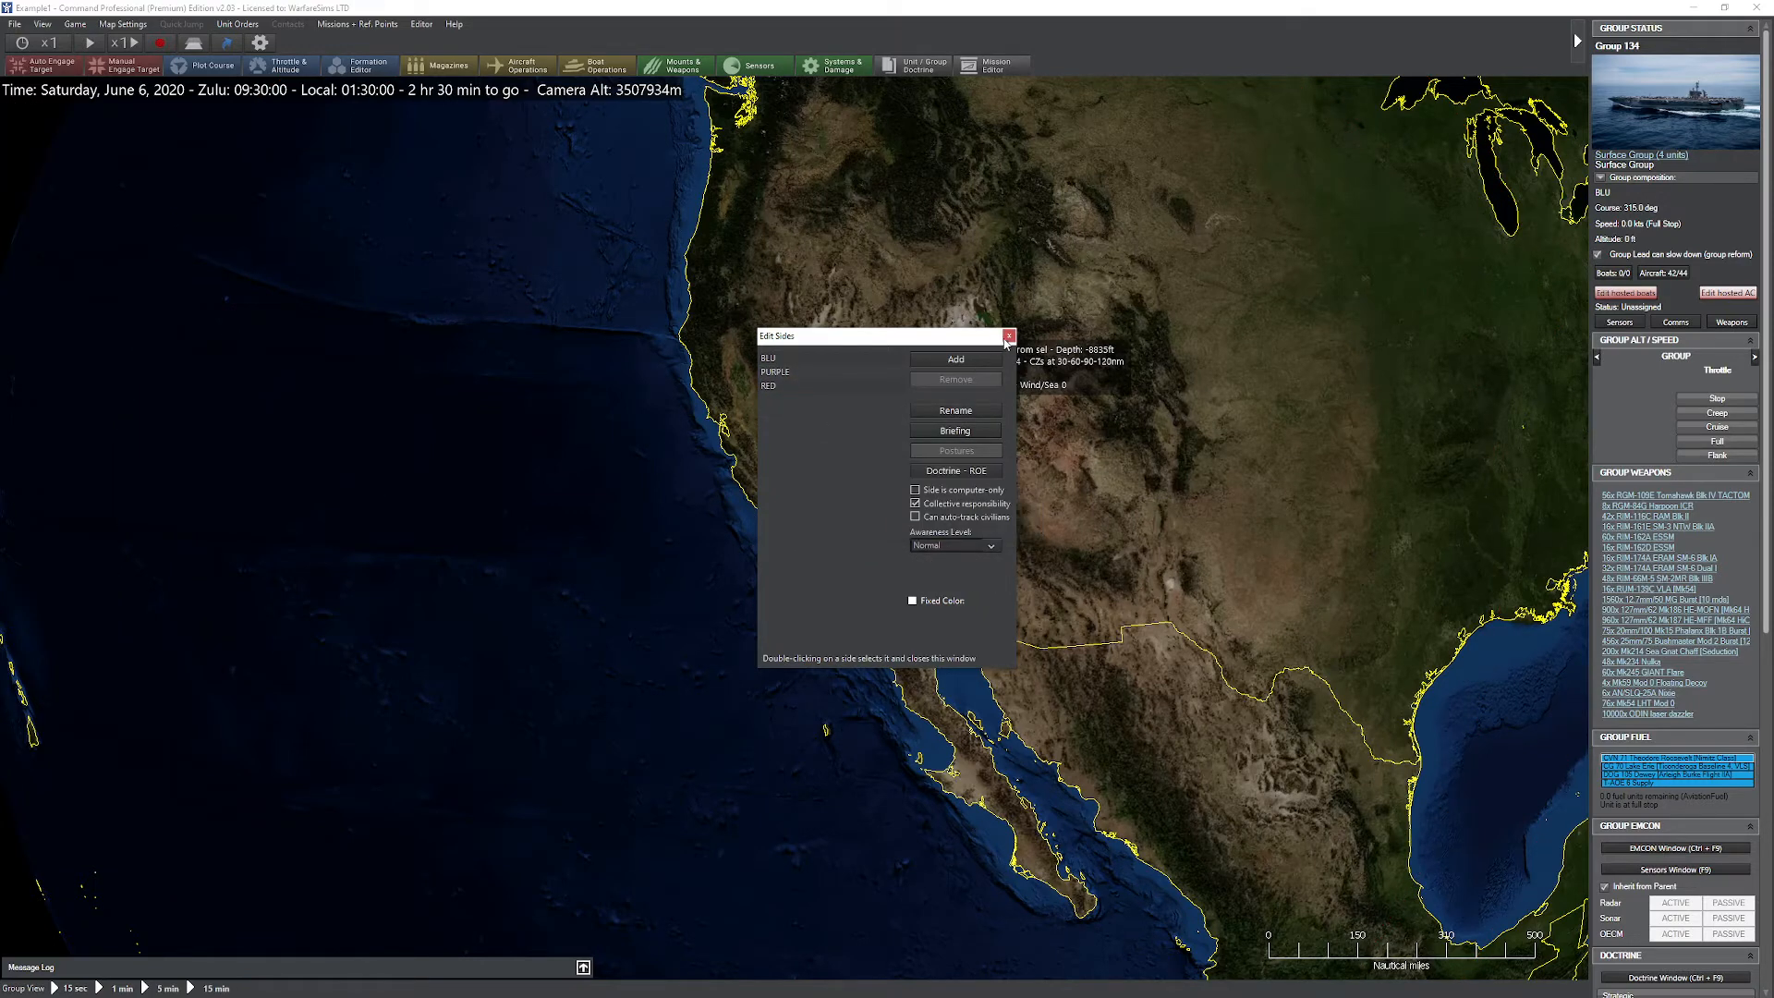
{"action": "left_click", "coordinate": [1009, 336]}
Step: Switch to another remaining side and check the globe for leftover units
{"action": "left_click", "coordinate": [421, 24]}
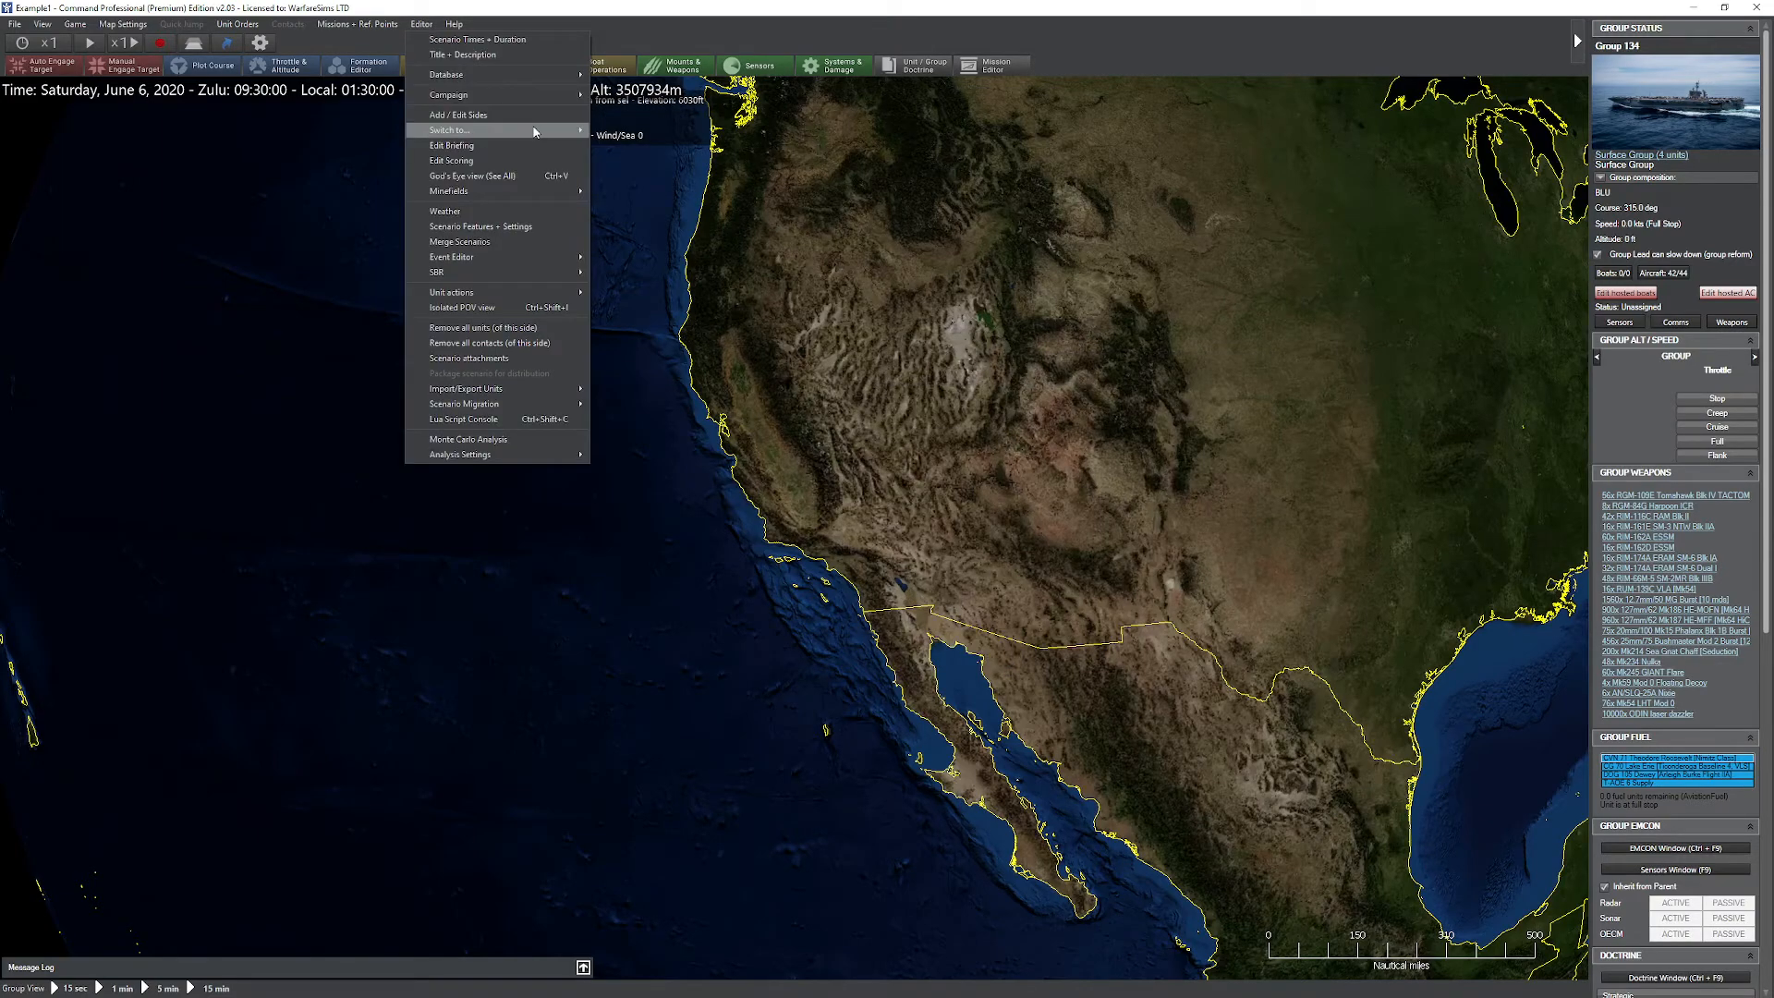
{"action": "left_click", "coordinate": [624, 179]}
{"action": "scroll", "coordinate": [757, 541], "scroll_direction": "down", "scroll_amount": 6}
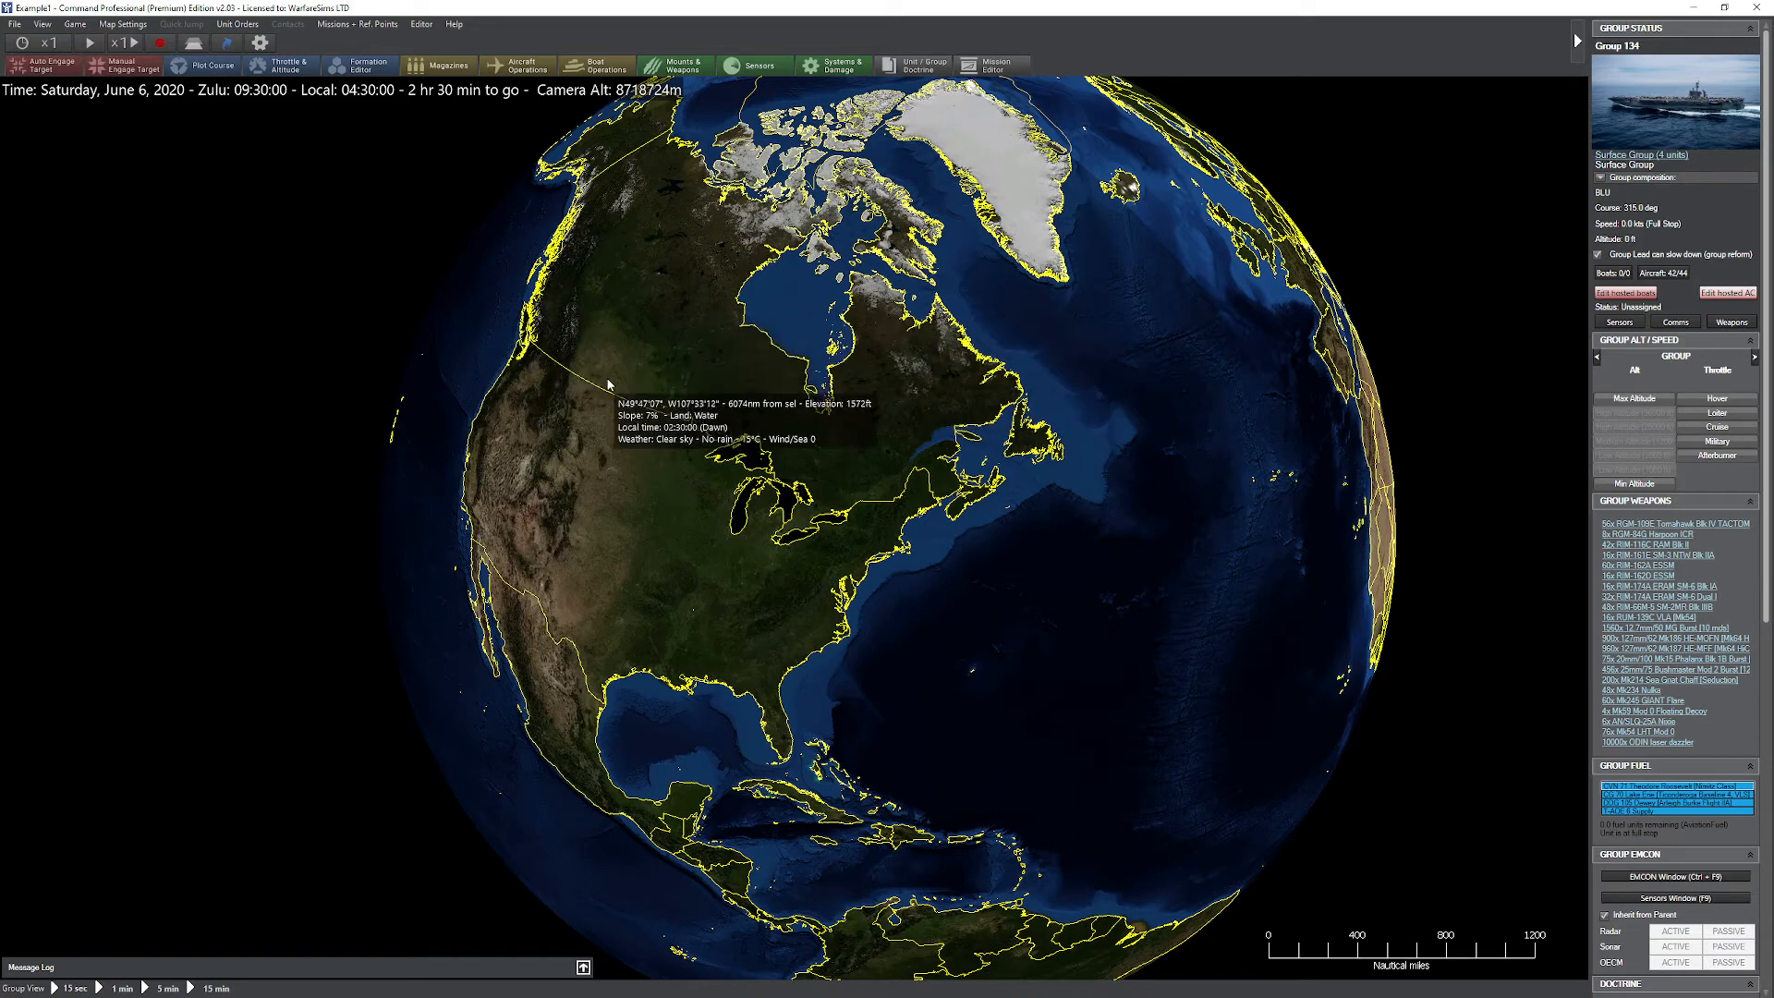
Step: Start a new scenario merge with Example1.scen as Scenario #1 and Example2.scen as Scenario #2
{"action": "left_click", "coordinate": [14, 24]}
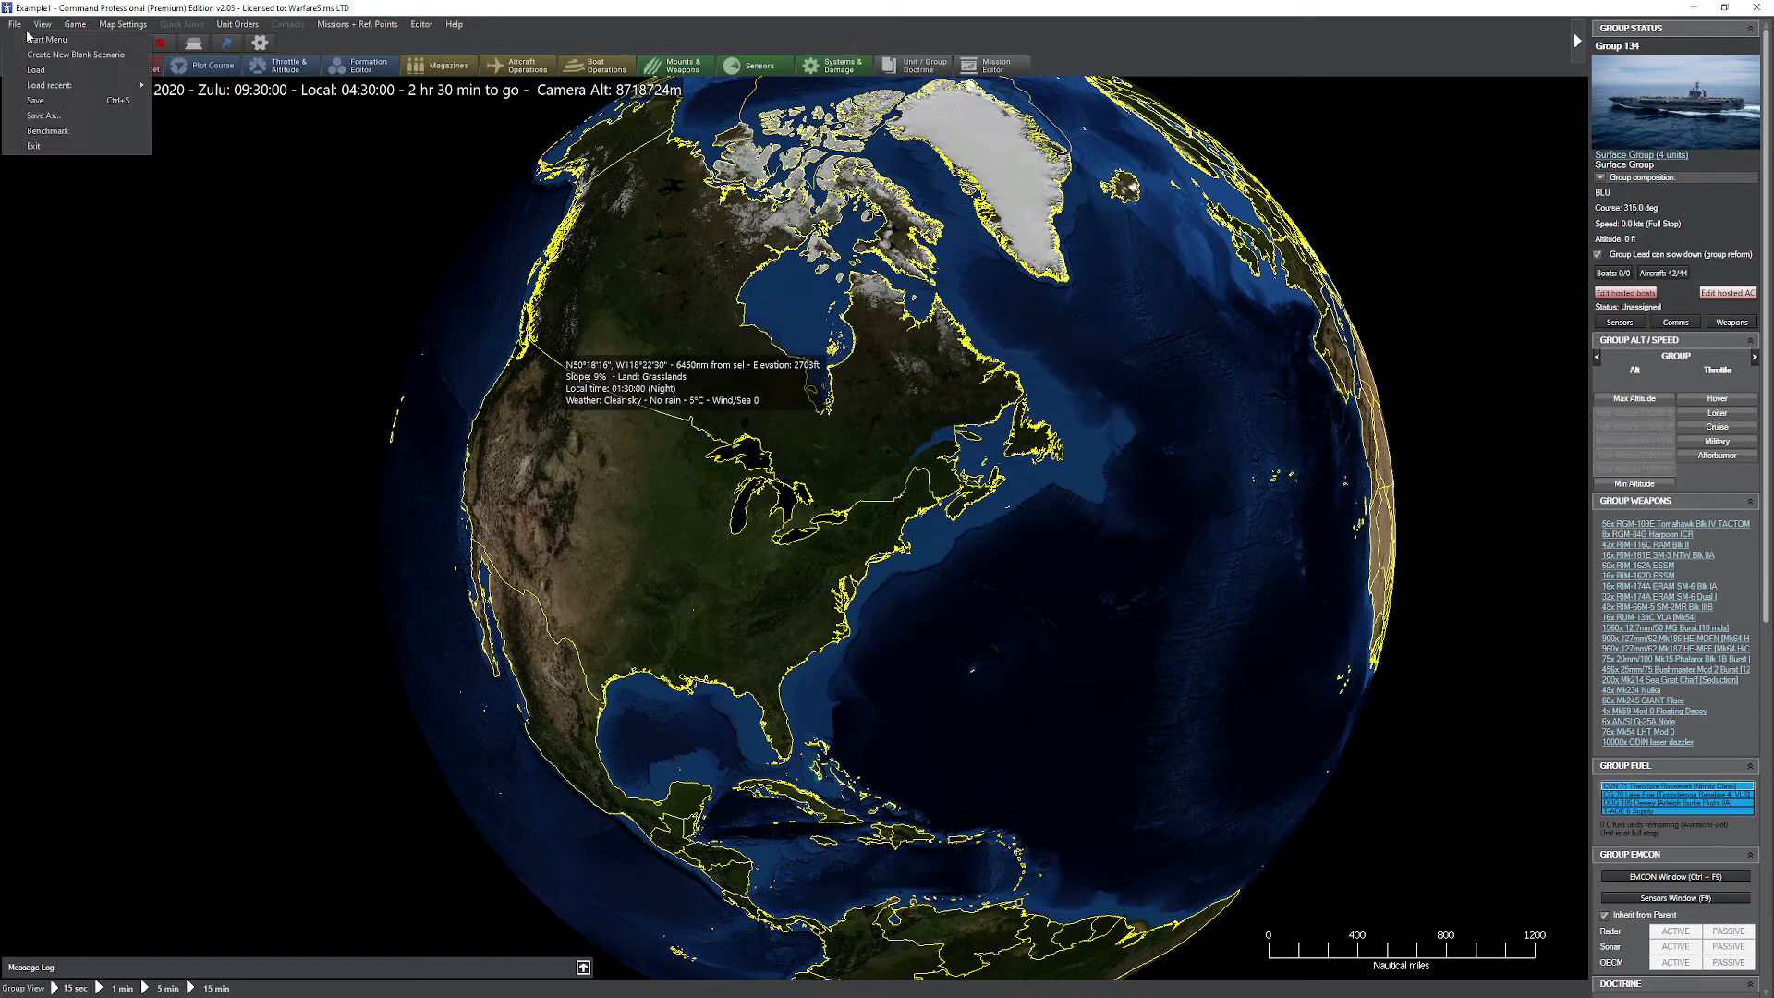
{"action": "mouse_move", "coordinate": [89, 86]}
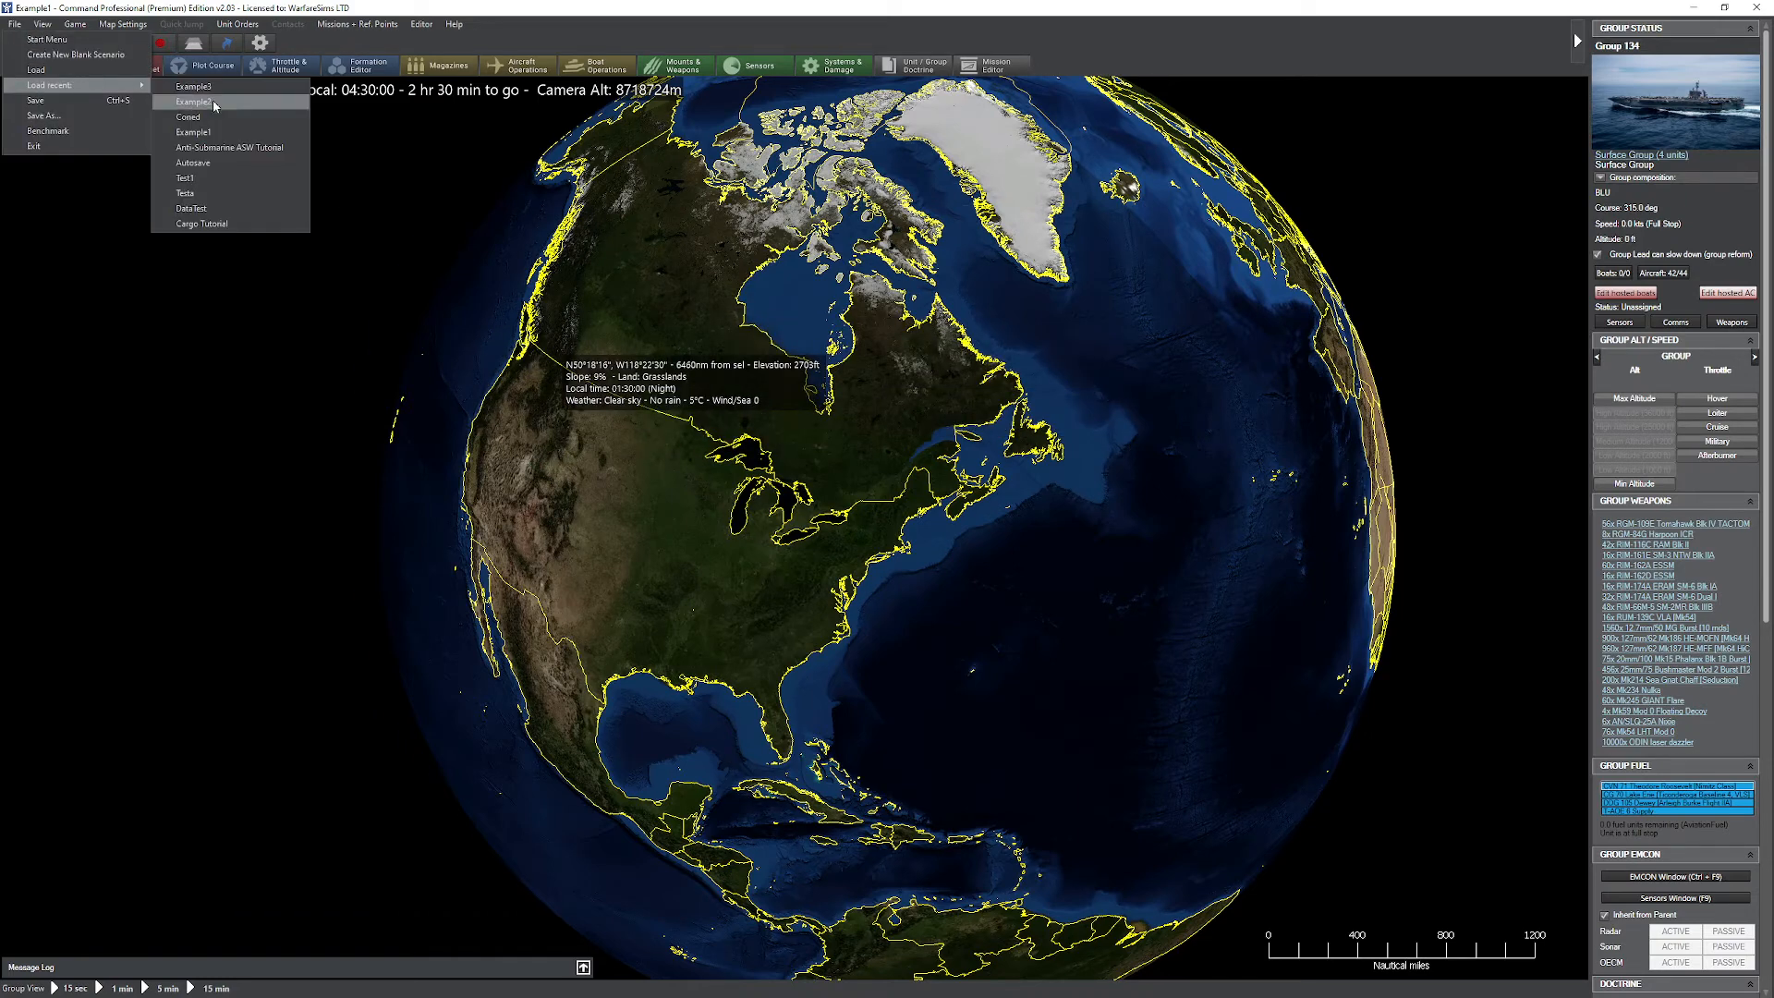
{"action": "left_click", "coordinate": [422, 24]}
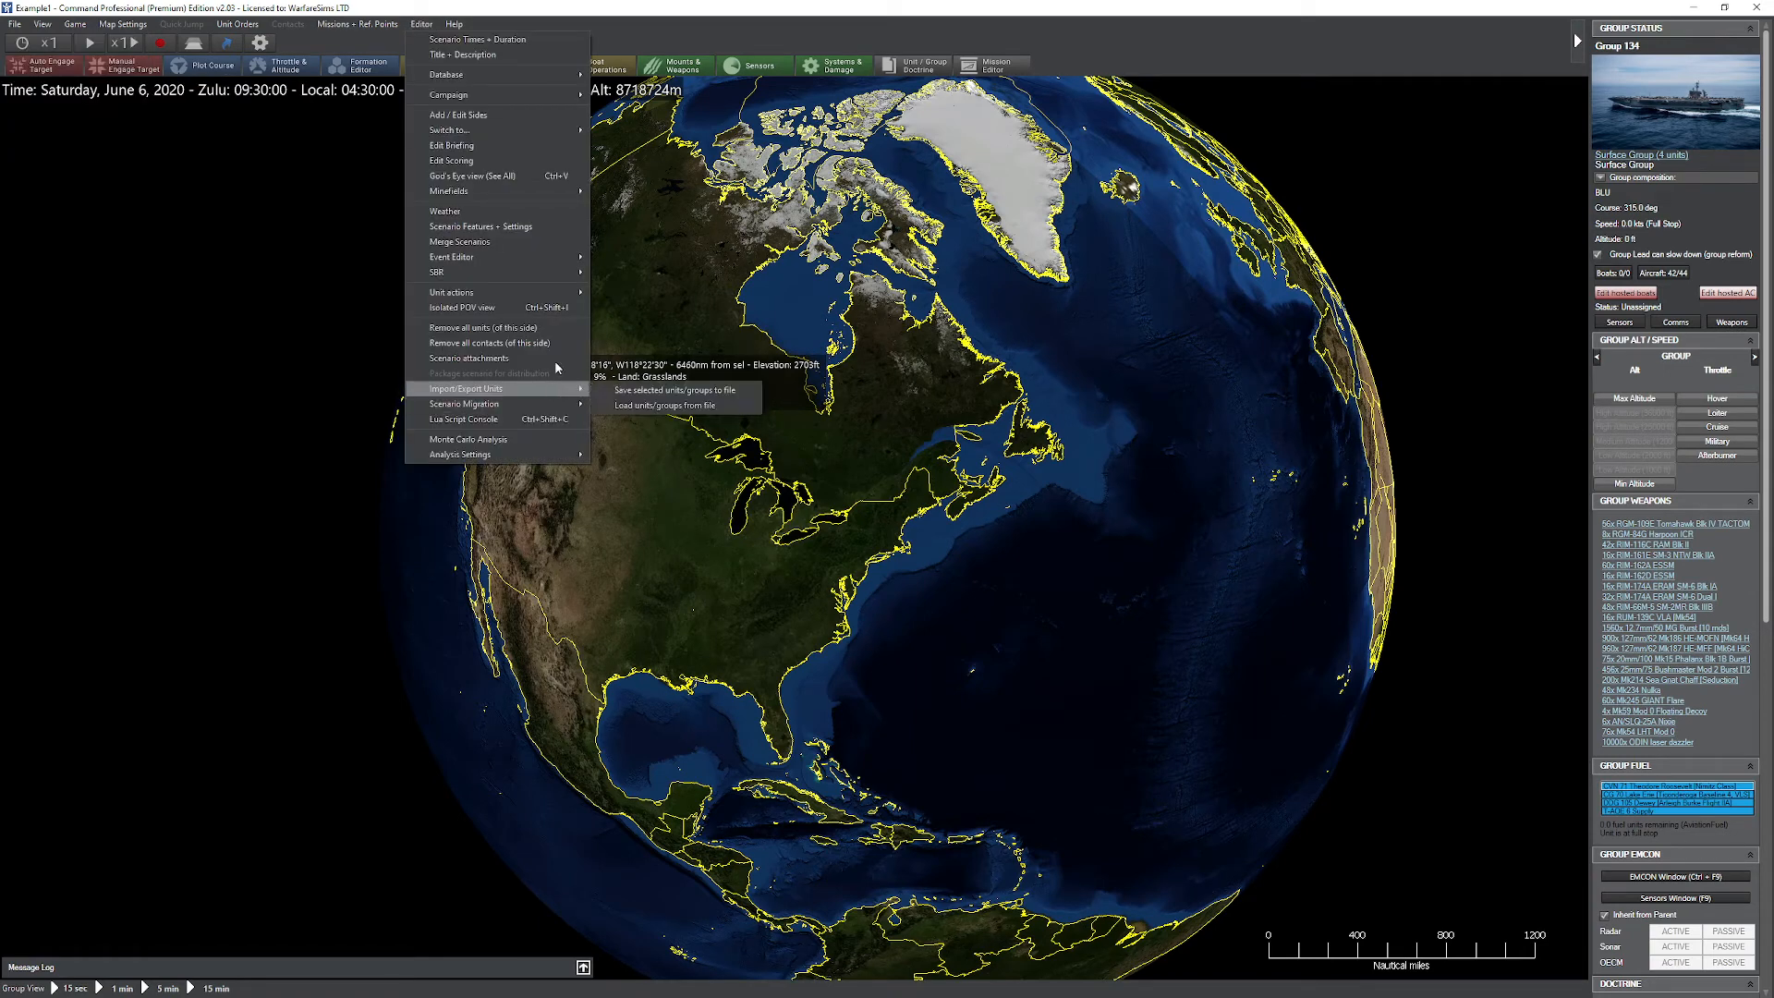
{"action": "left_click", "coordinate": [544, 242]}
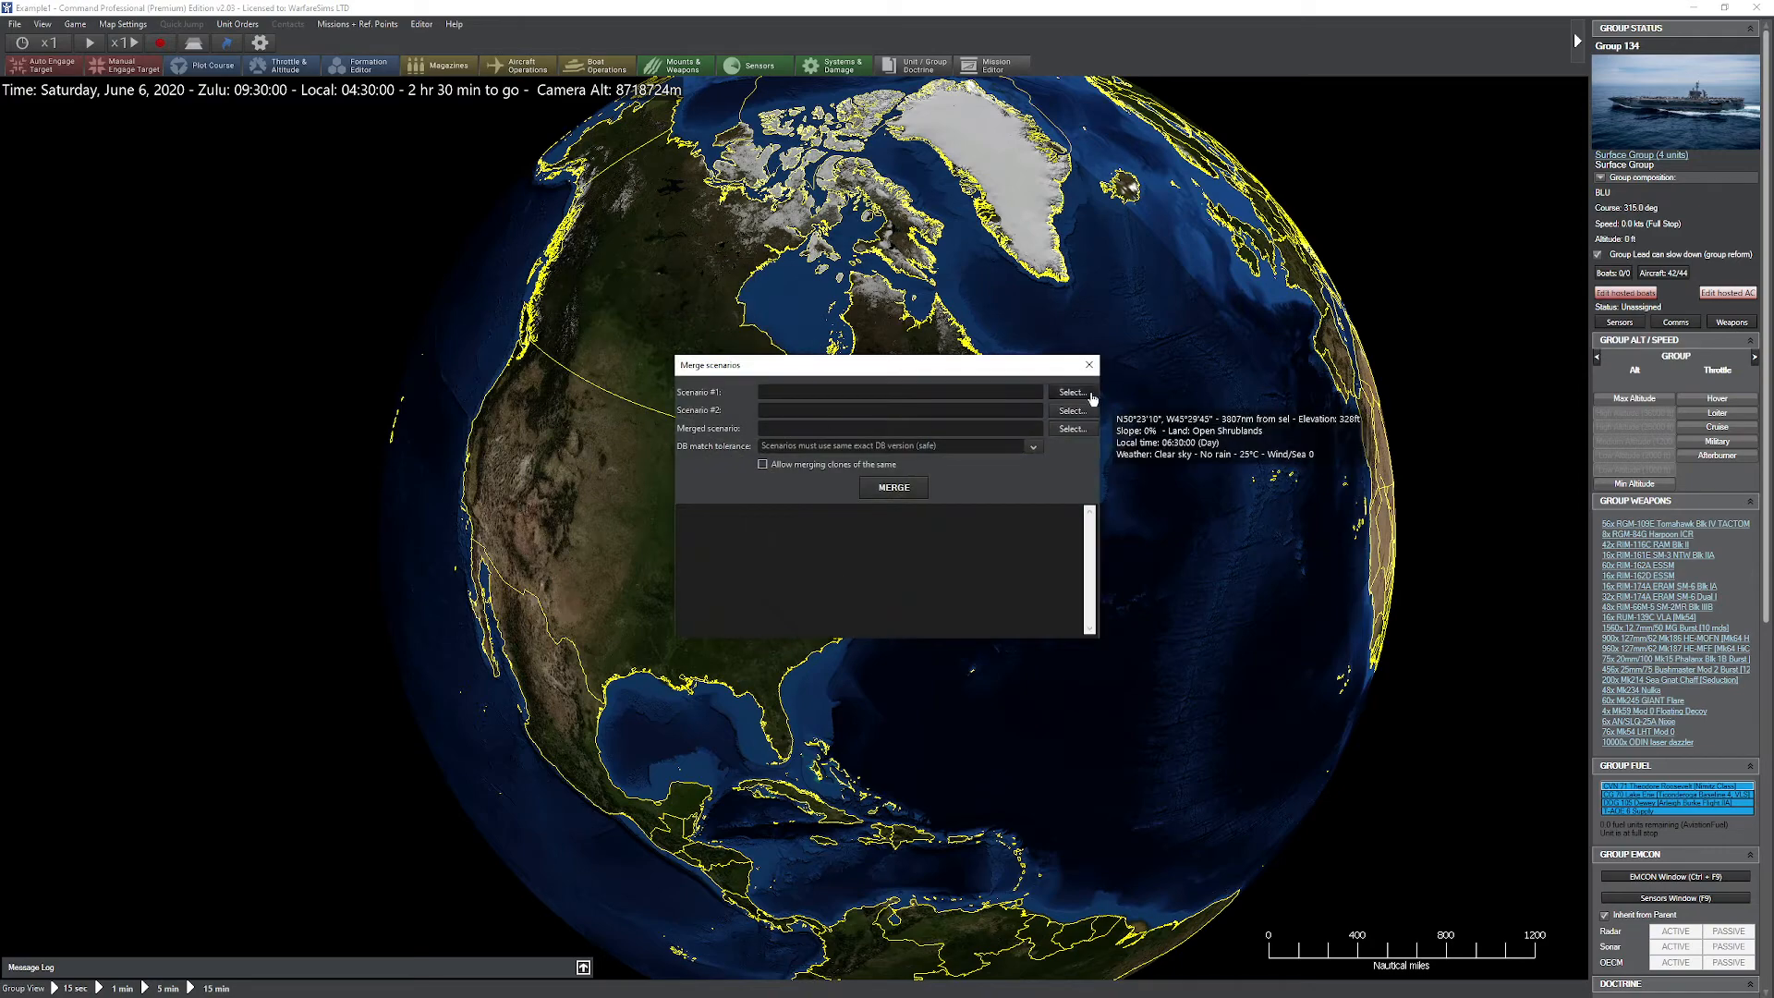
{"action": "left_click", "coordinate": [1073, 394]}
{"action": "scroll", "coordinate": [933, 652], "scroll_direction": "down", "scroll_amount": 1}
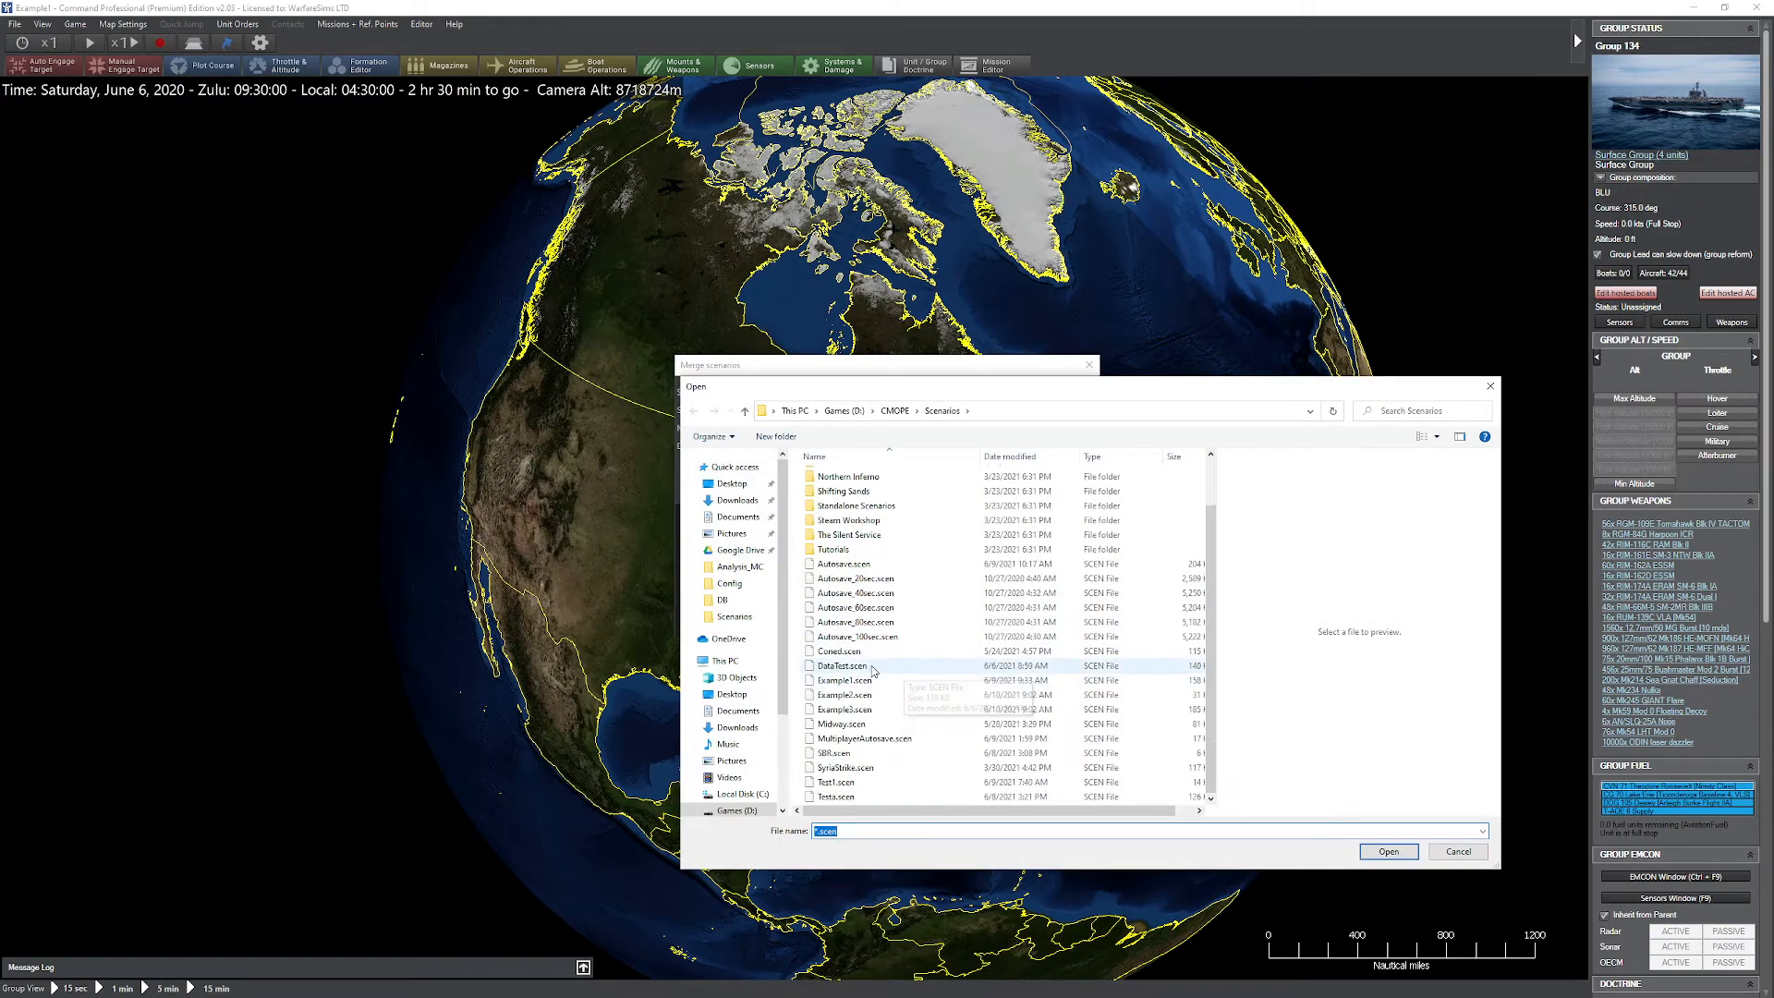
{"action": "double_click", "coordinate": [924, 681]}
{"action": "left_click", "coordinate": [1072, 415]}
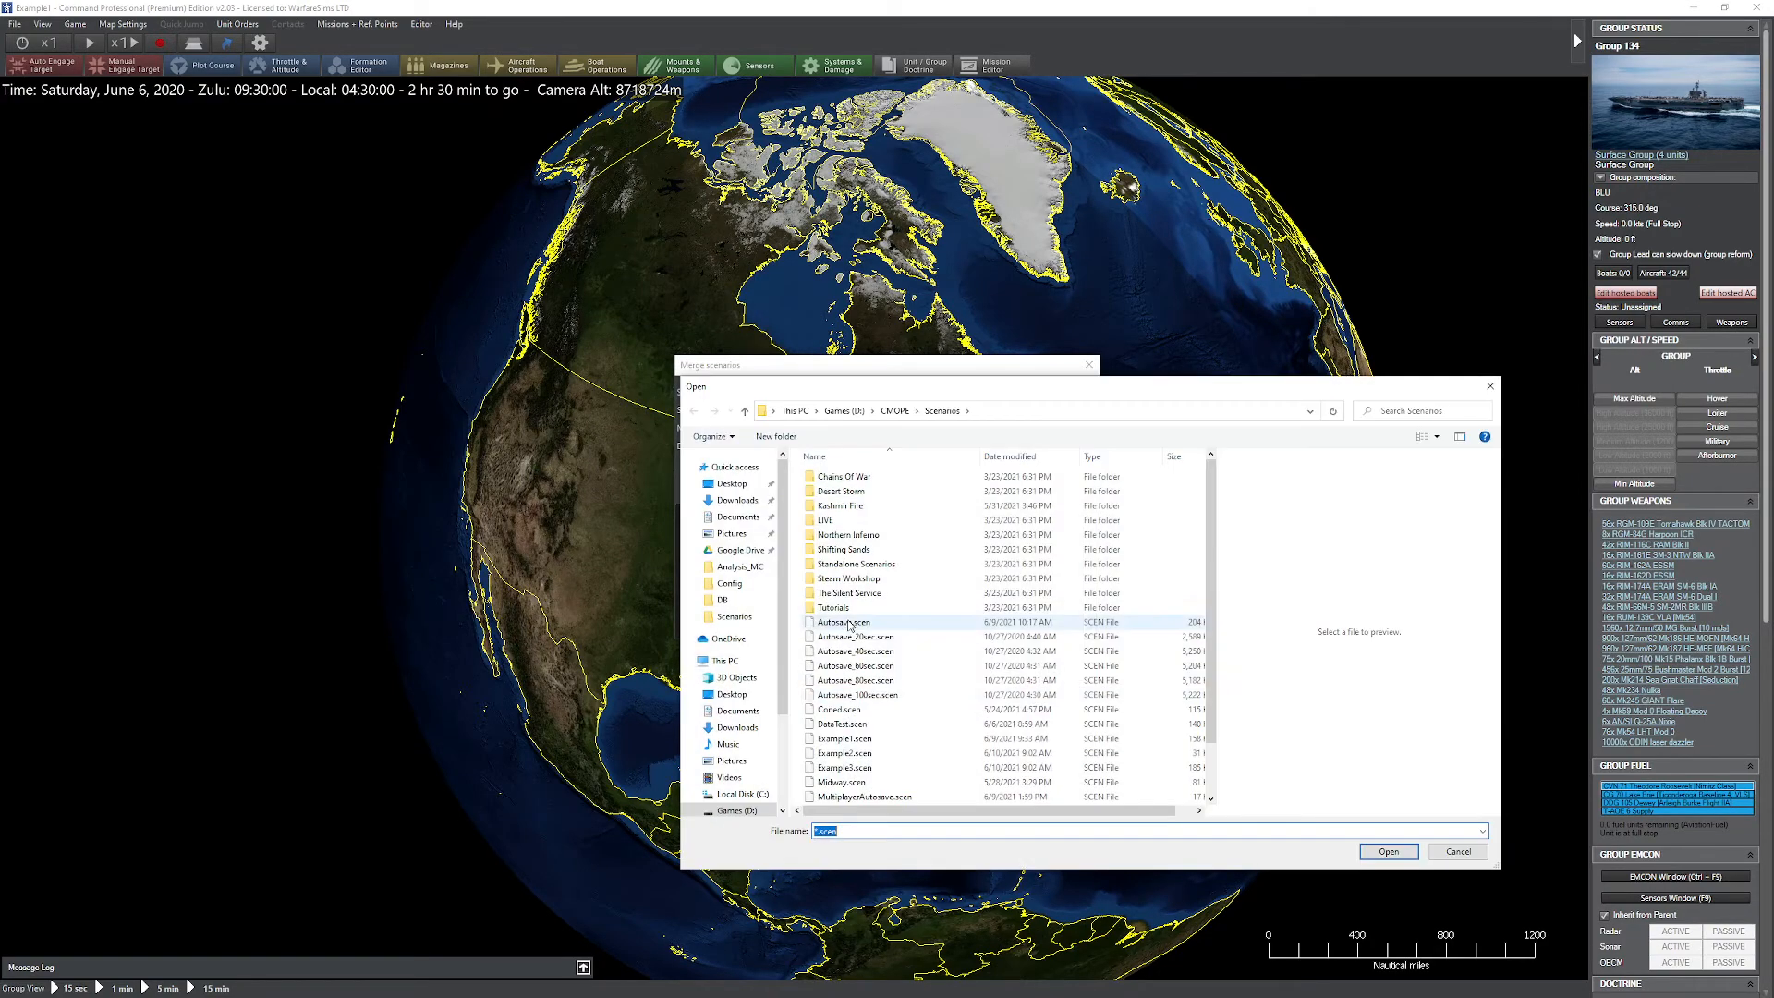
{"action": "double_click", "coordinate": [872, 751]}
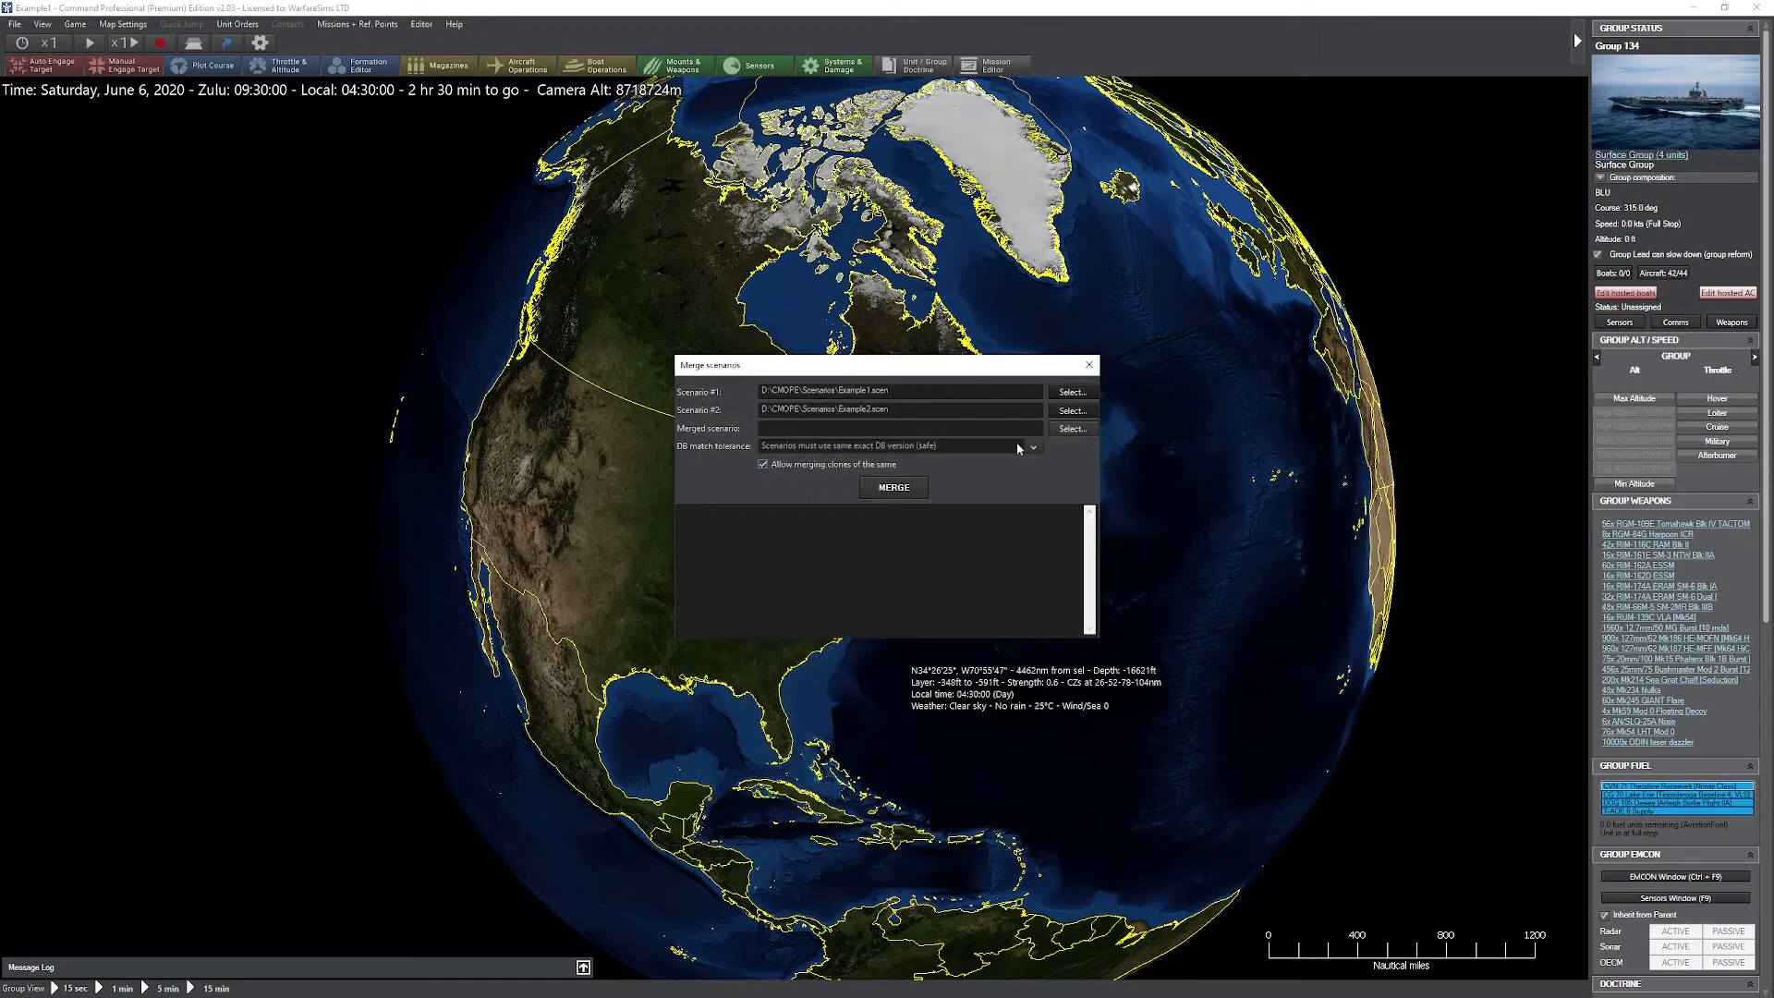
Step: Set Example3.scen as the merged scenario, allow any version of the same general DB (risky), and run the merge
{"action": "left_click", "coordinate": [1069, 429]}
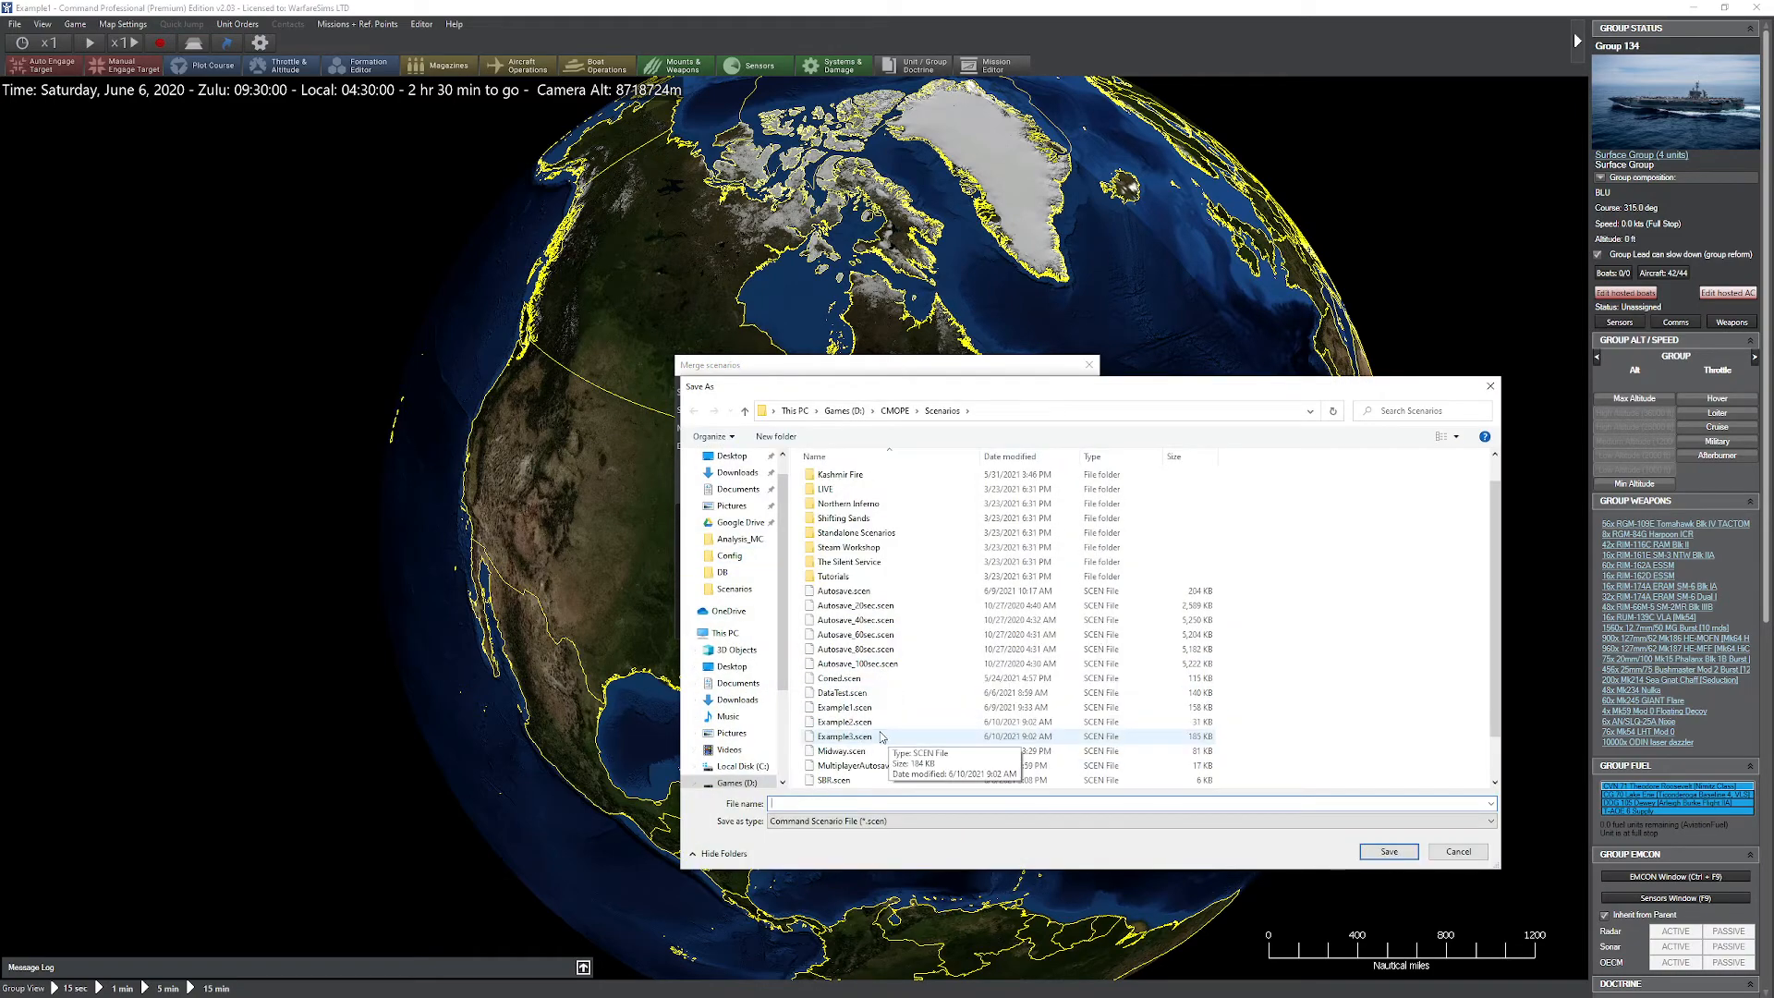
{"action": "double_click", "coordinate": [880, 736]}
{"action": "left_click", "coordinate": [925, 509]}
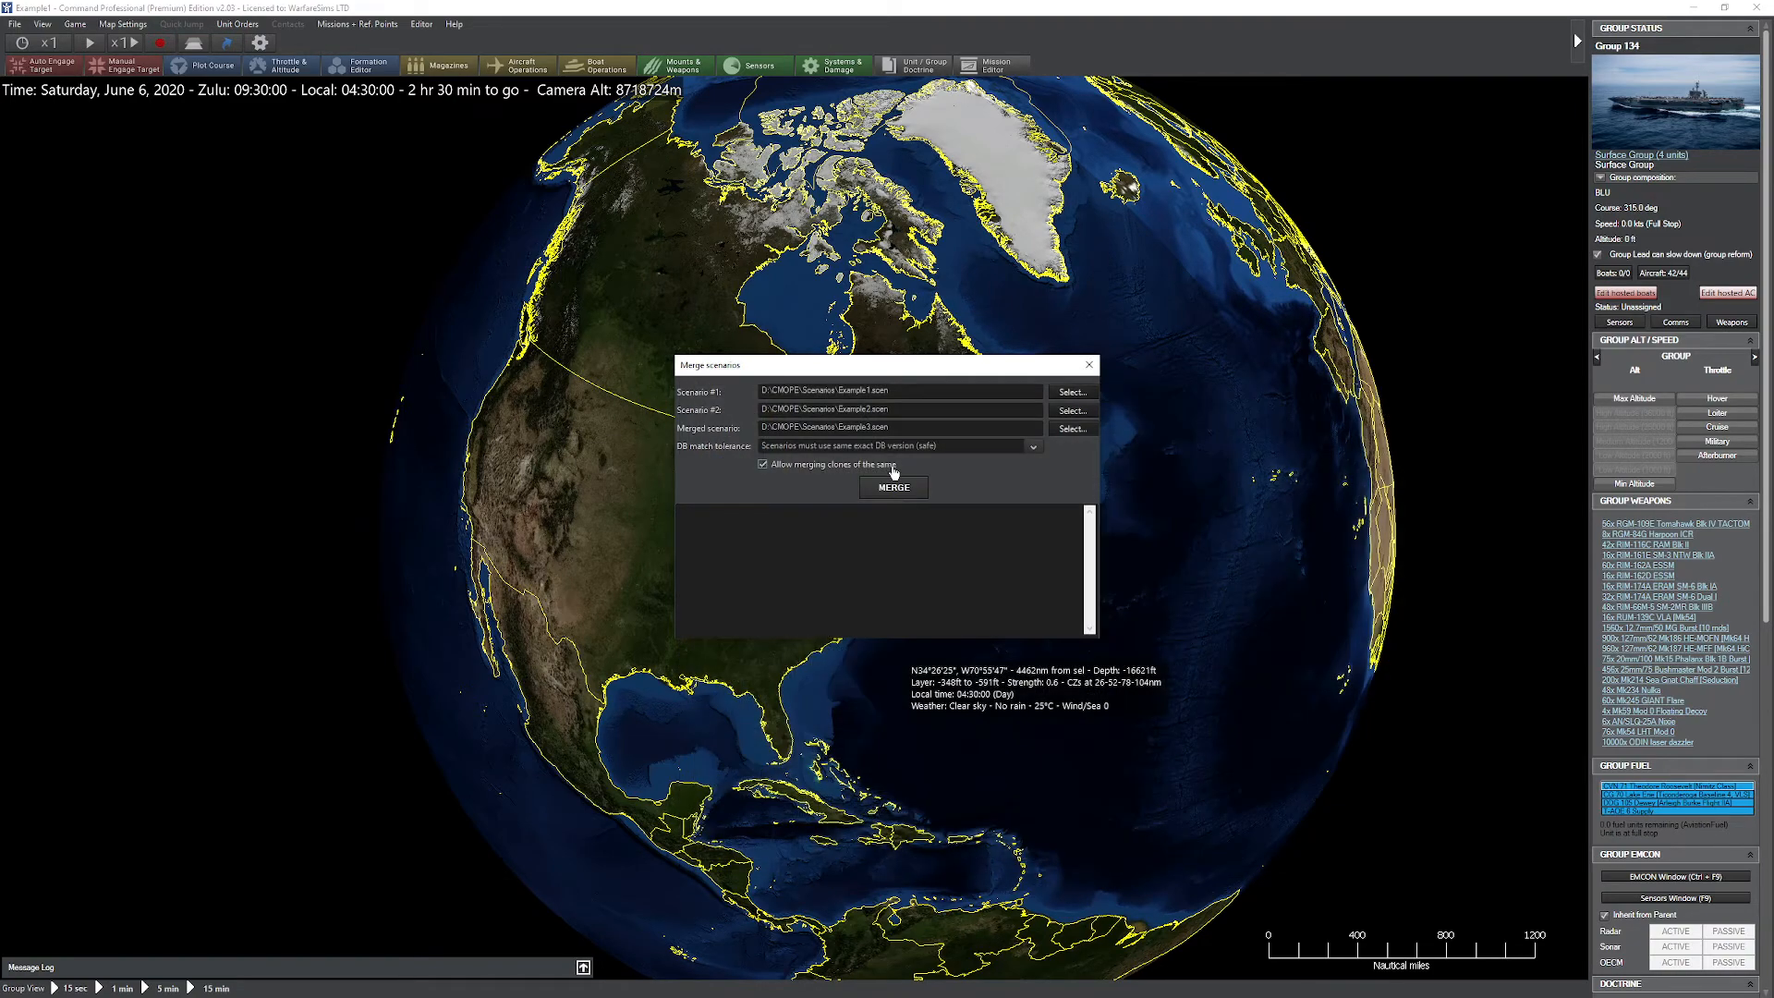
{"action": "left_click", "coordinate": [889, 469]}
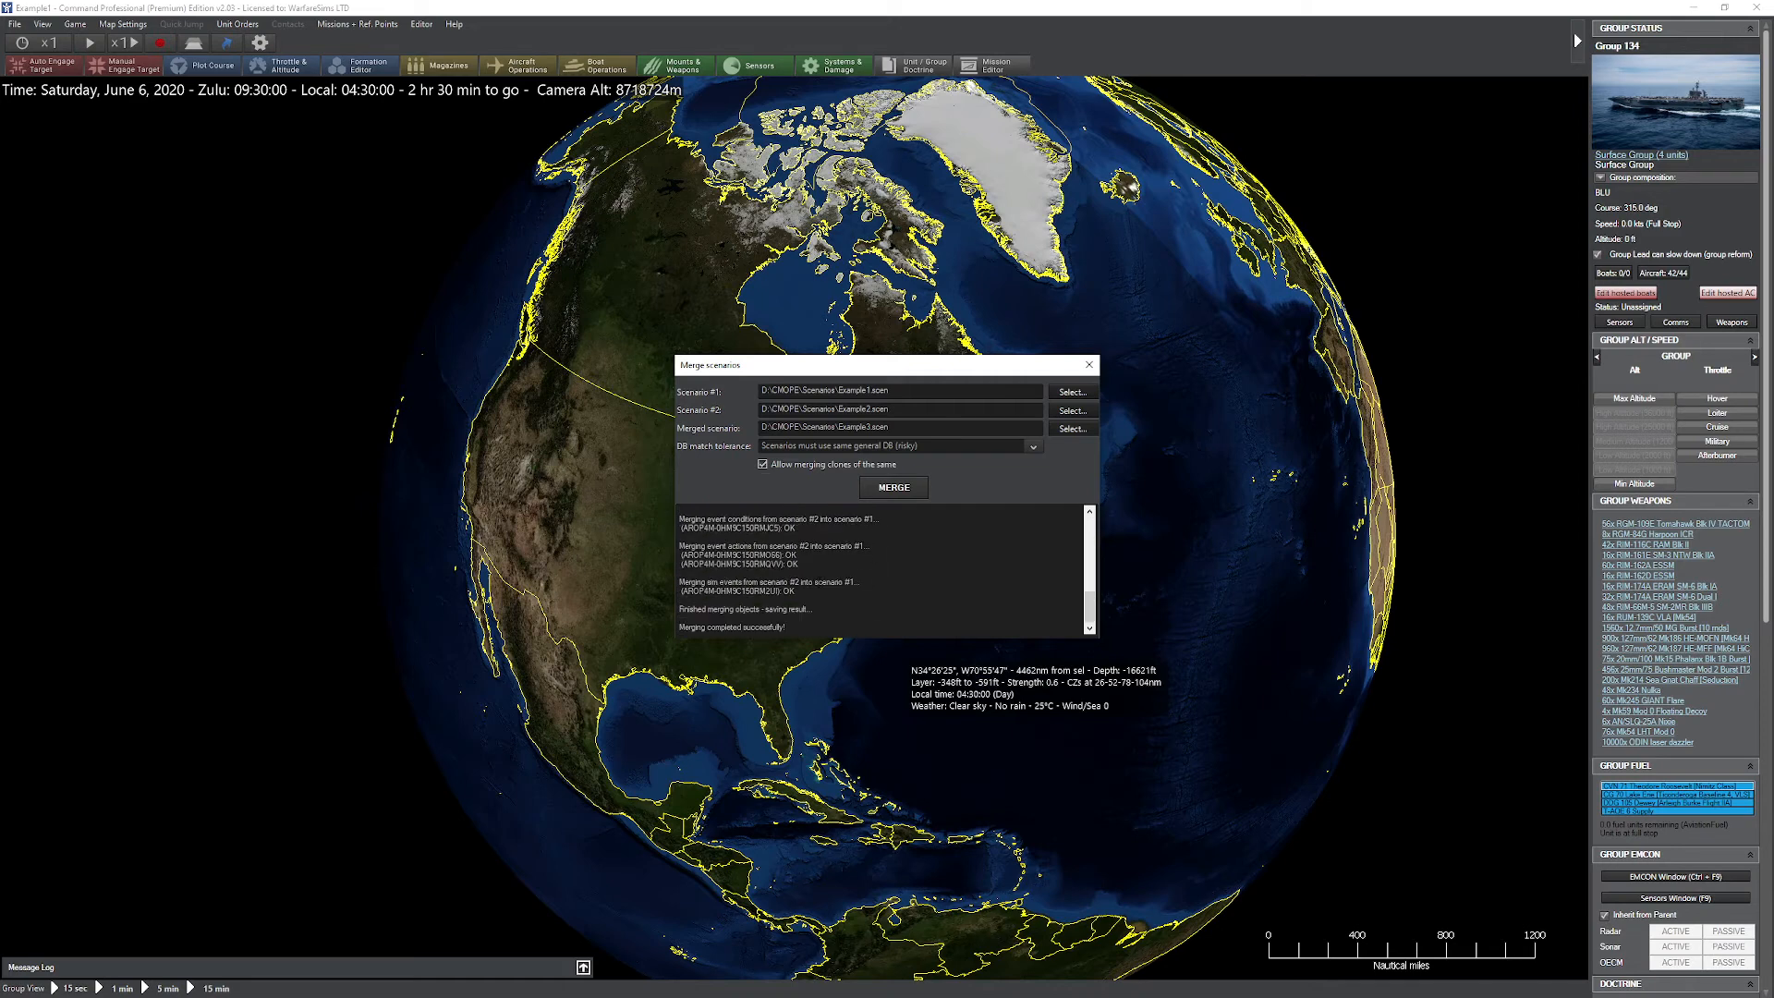
{"action": "left_click", "coordinate": [1090, 366]}
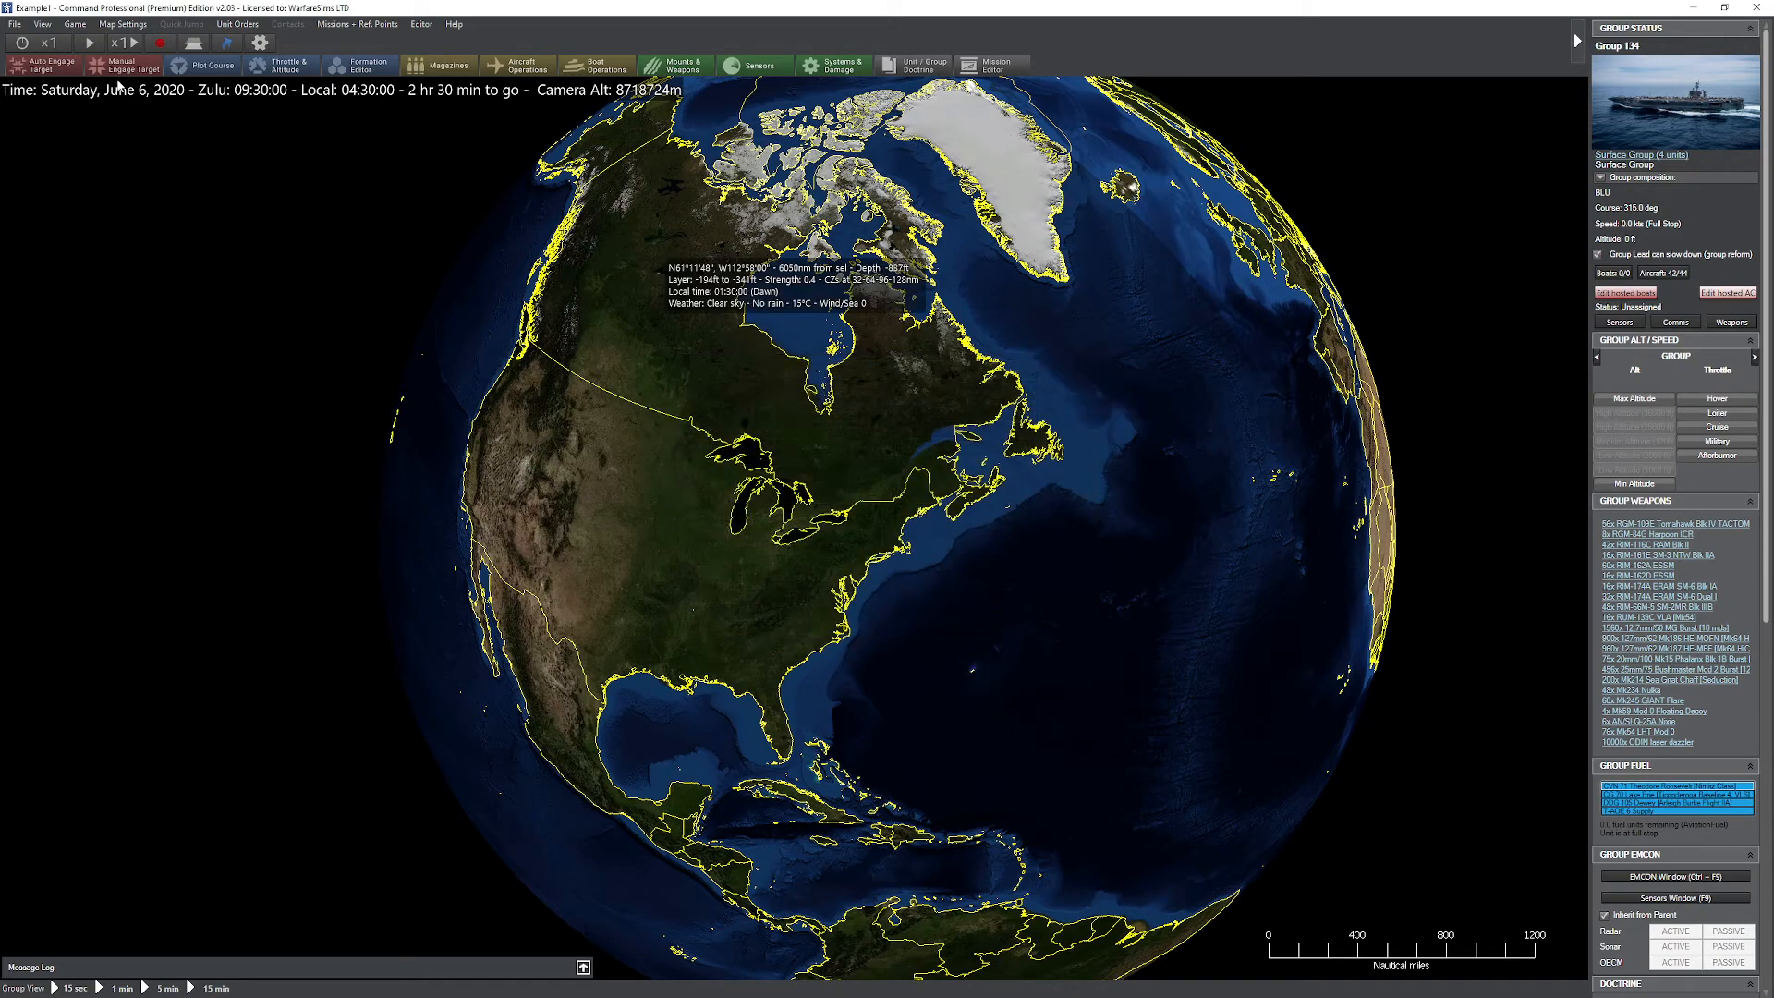
Step: Load the recently used scenario Example1
{"action": "left_click", "coordinate": [15, 24]}
{"action": "mouse_move", "coordinate": [96, 88]}
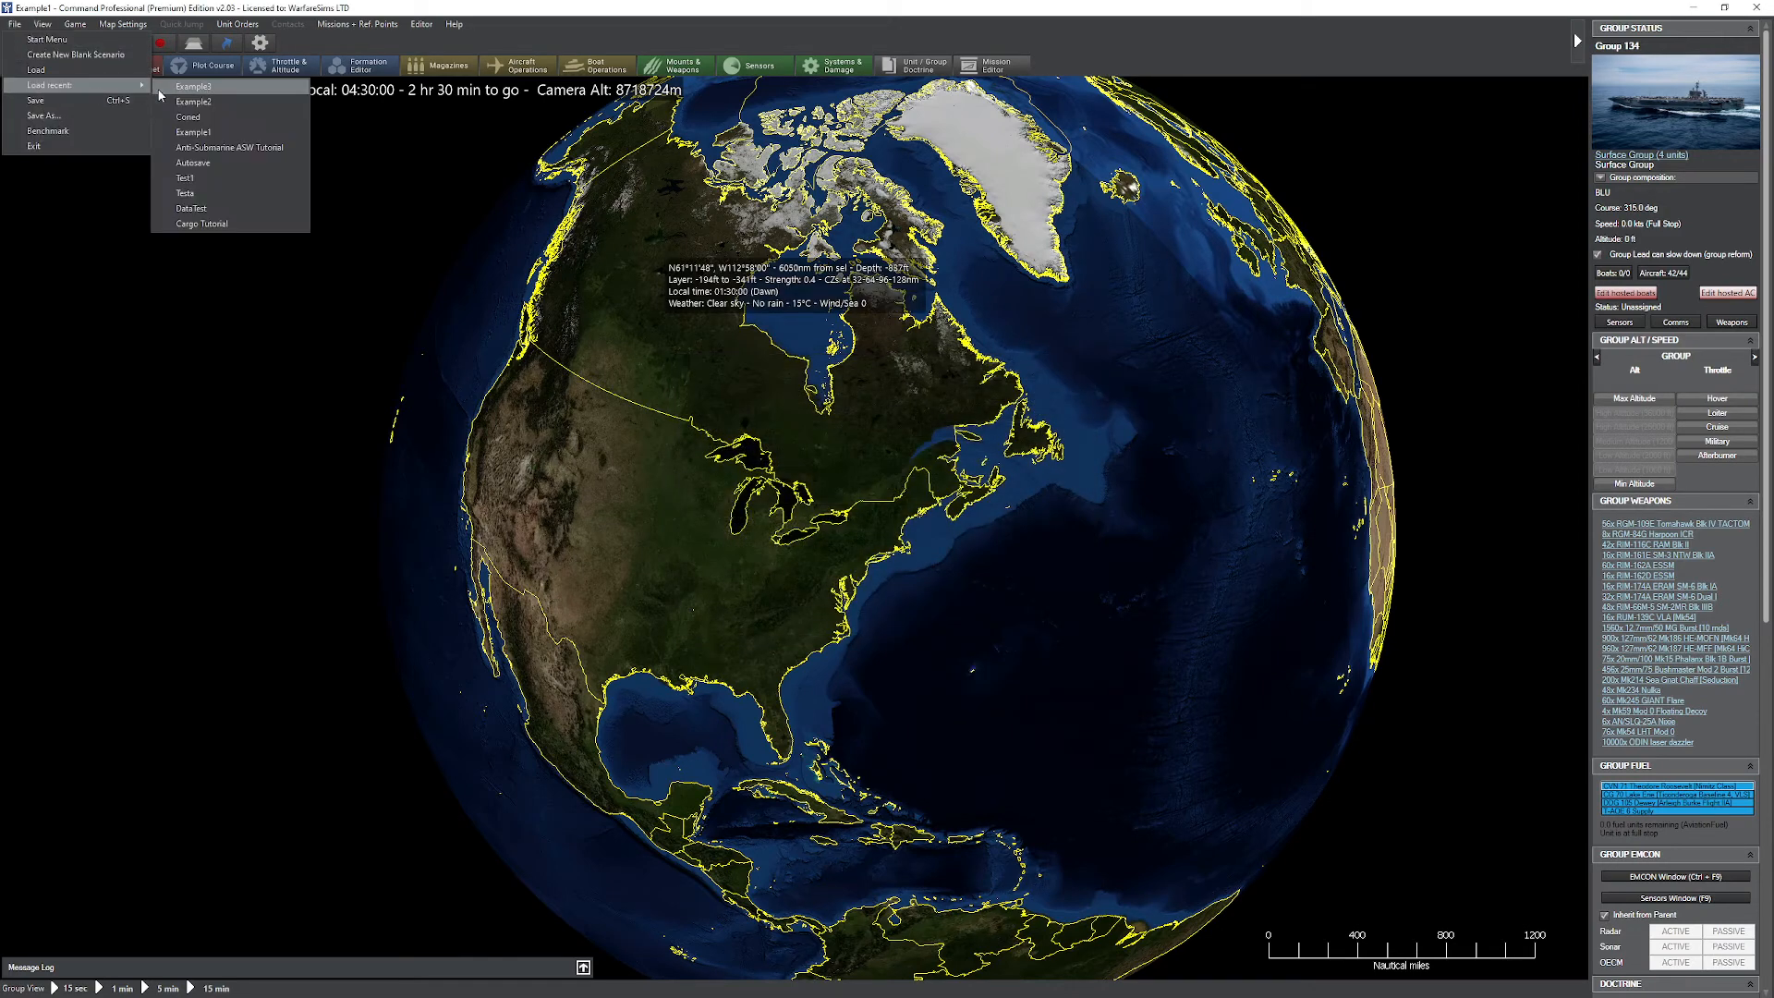
{"action": "left_click", "coordinate": [193, 132]}
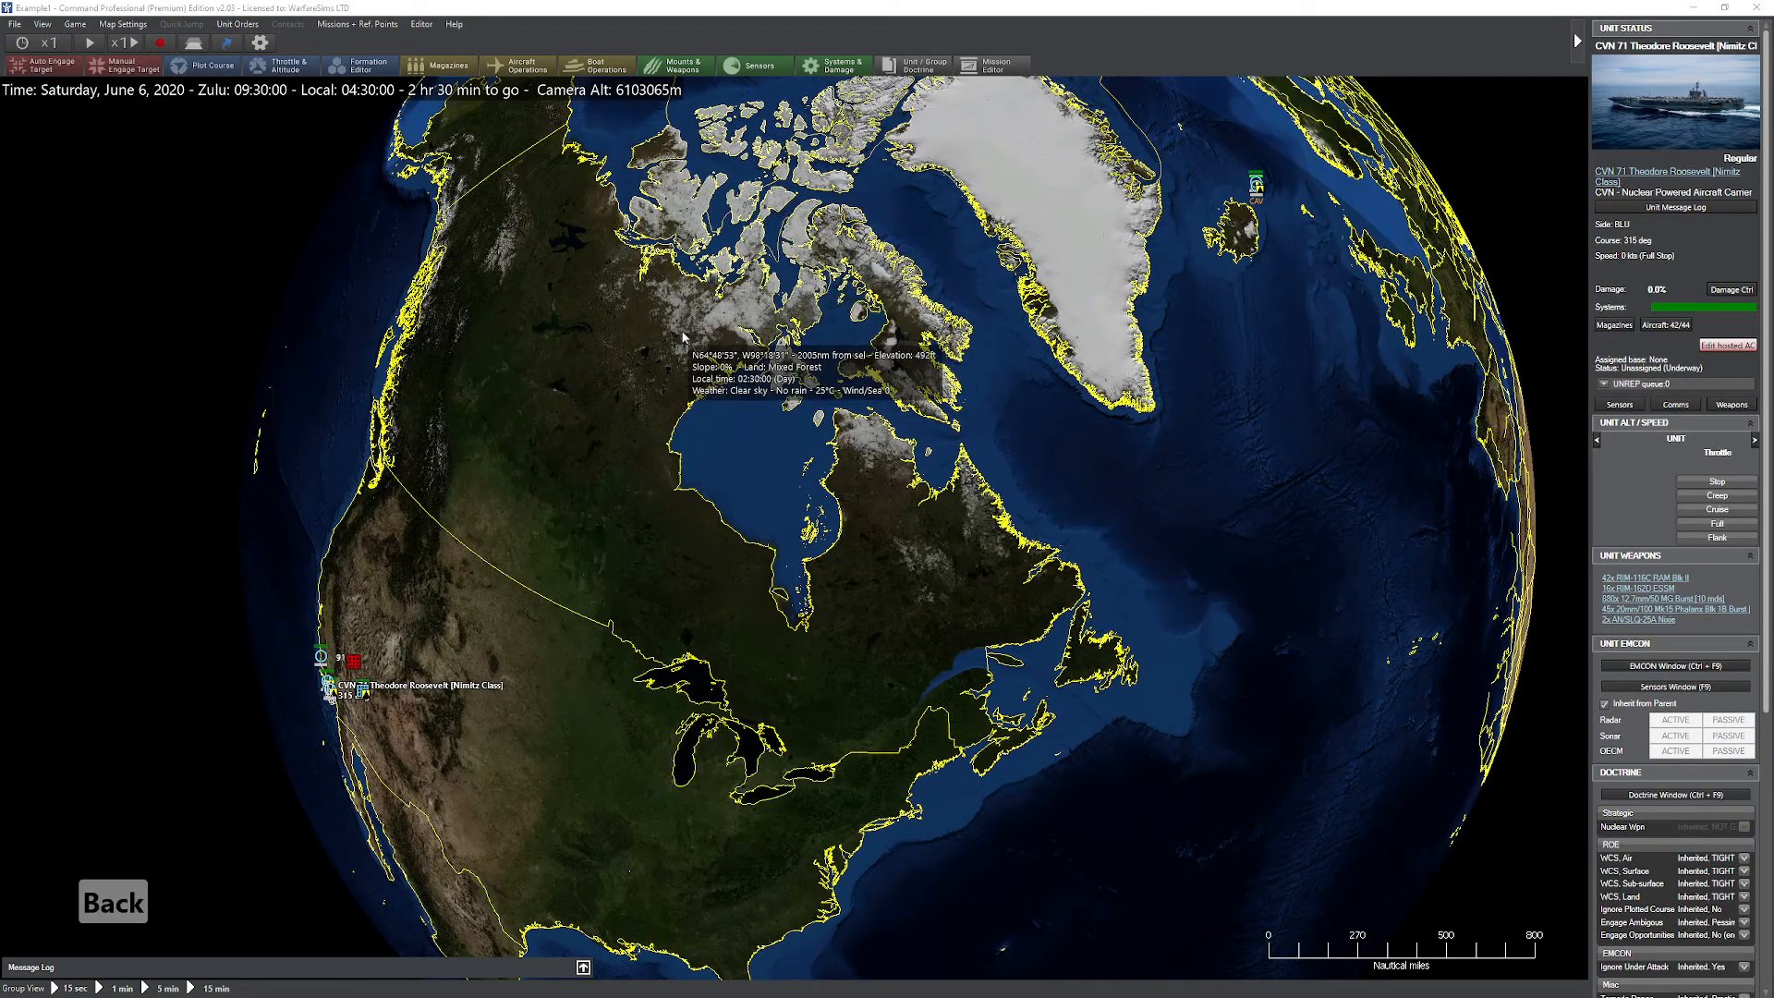
Step: Review the BLU and PURPLE sides in the side editor, switch to RED and check its units across the globe
{"action": "left_click", "coordinate": [423, 25]}
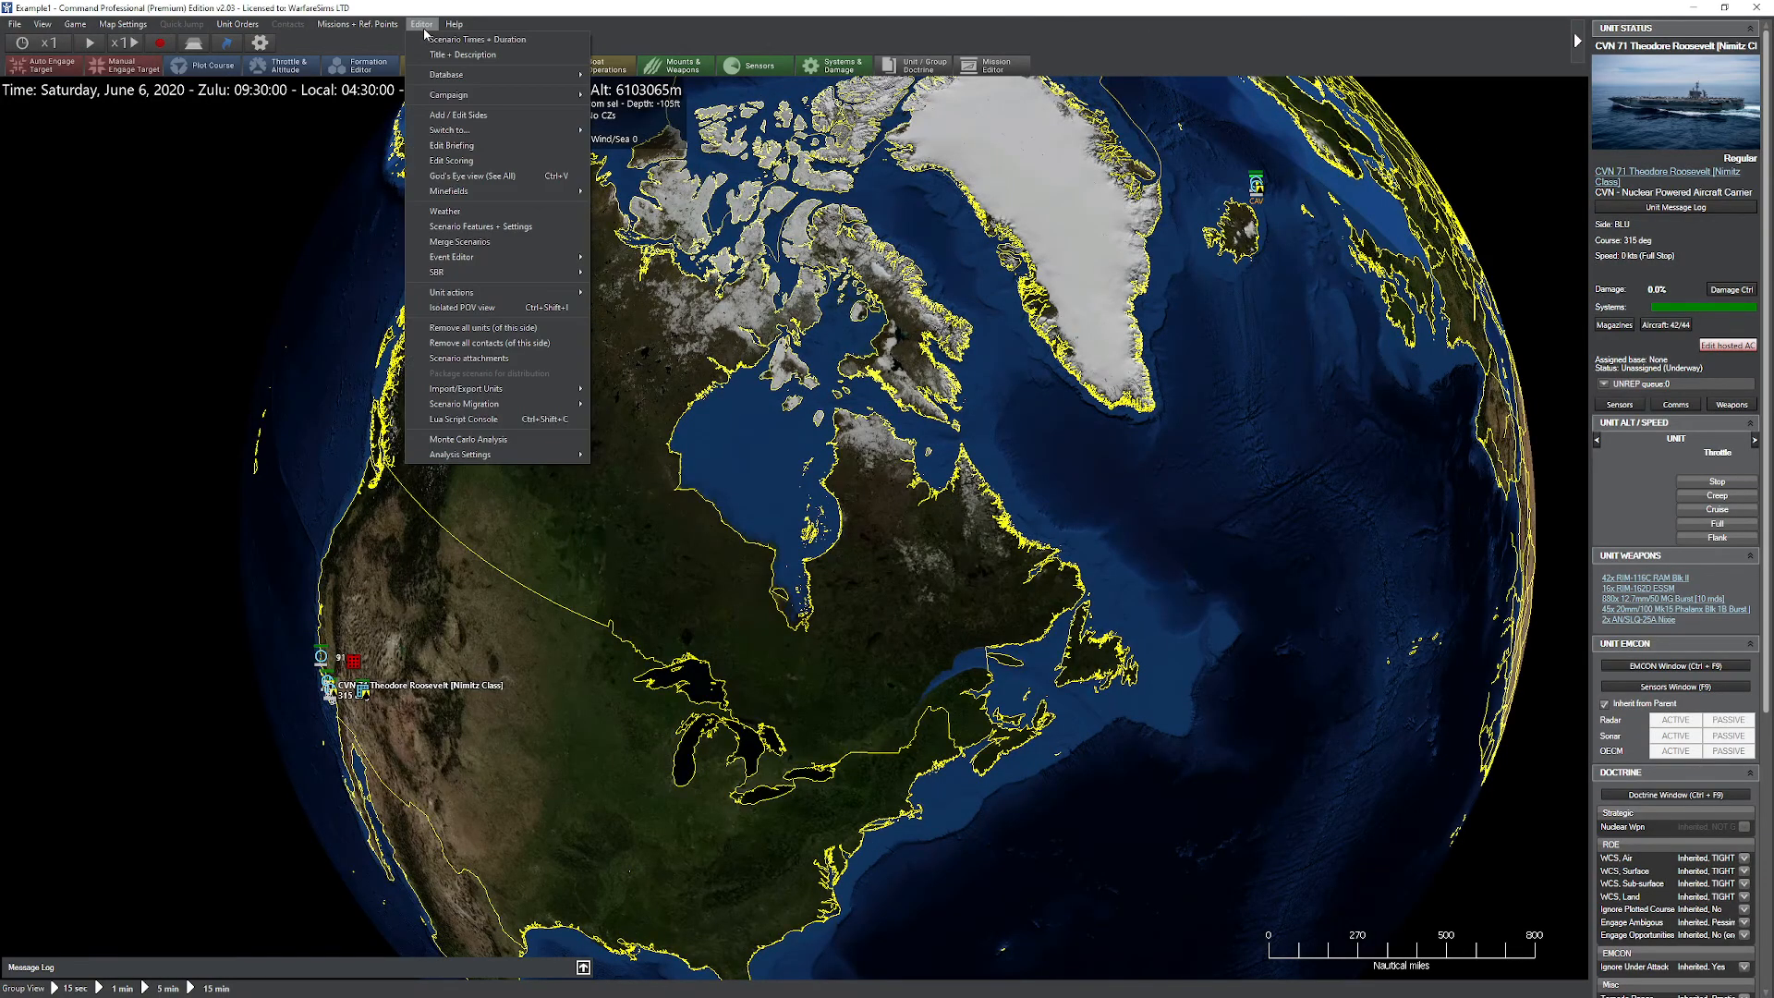
{"action": "left_click", "coordinate": [523, 114]}
{"action": "left_click", "coordinate": [778, 361]}
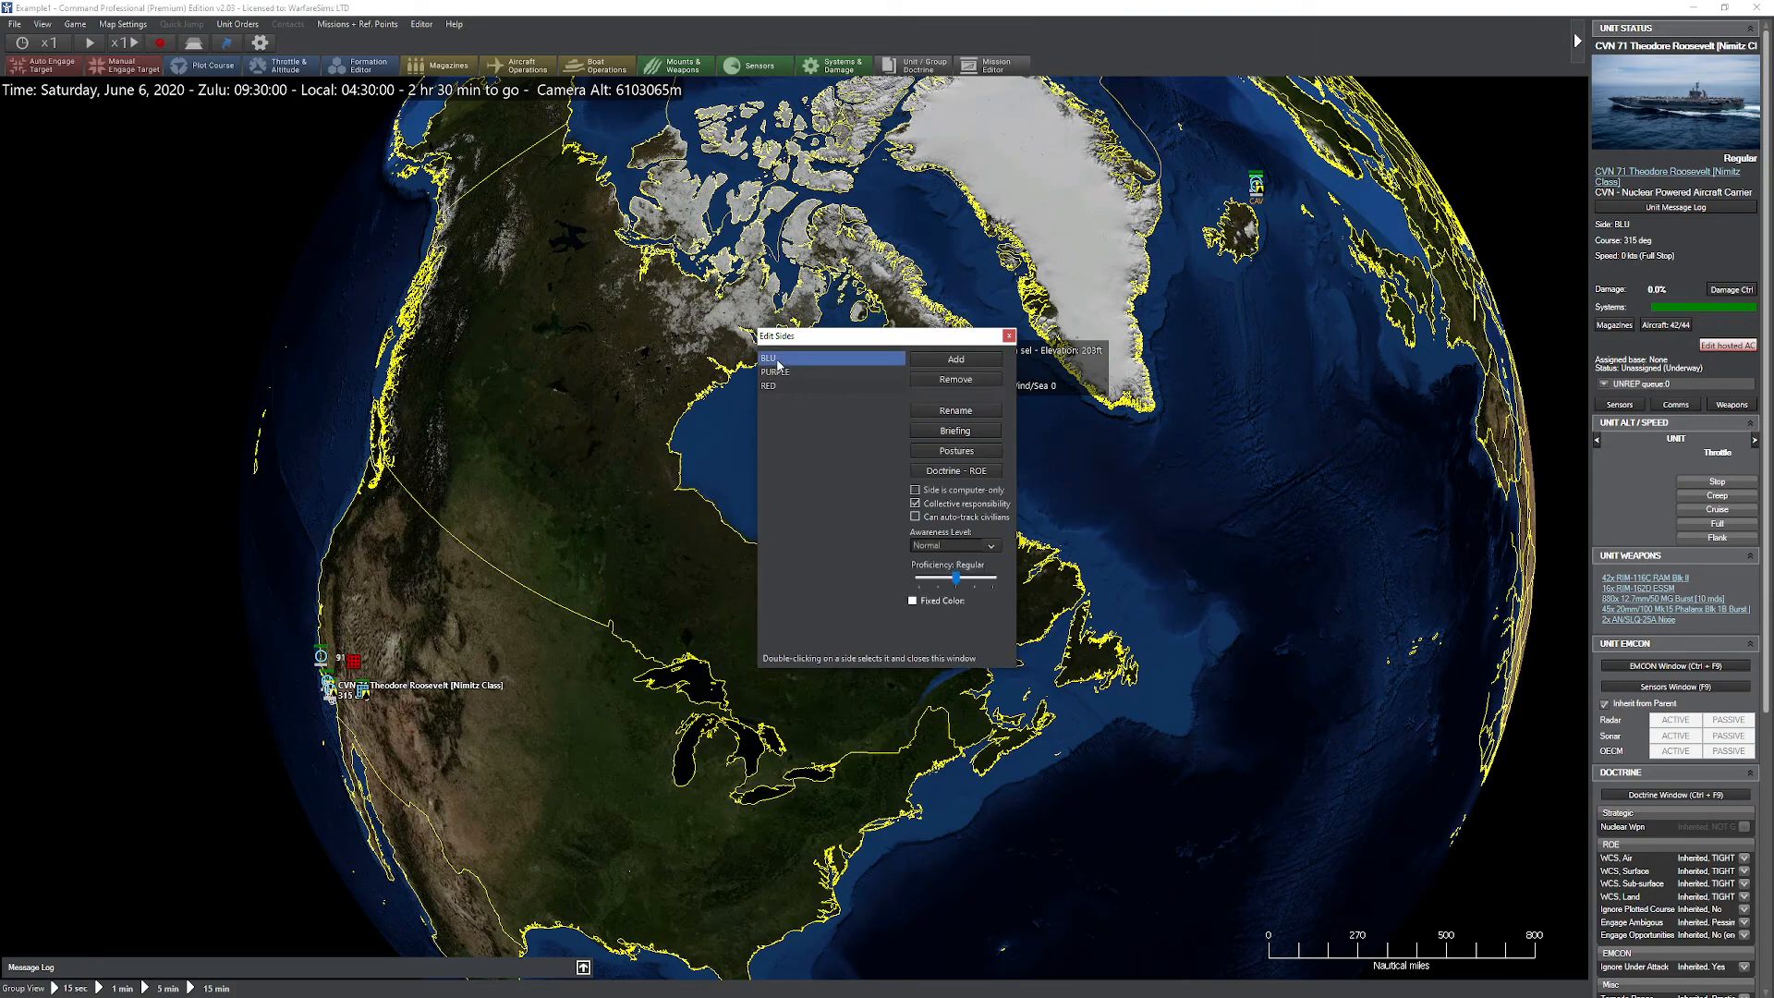
{"action": "left_click", "coordinate": [787, 373]}
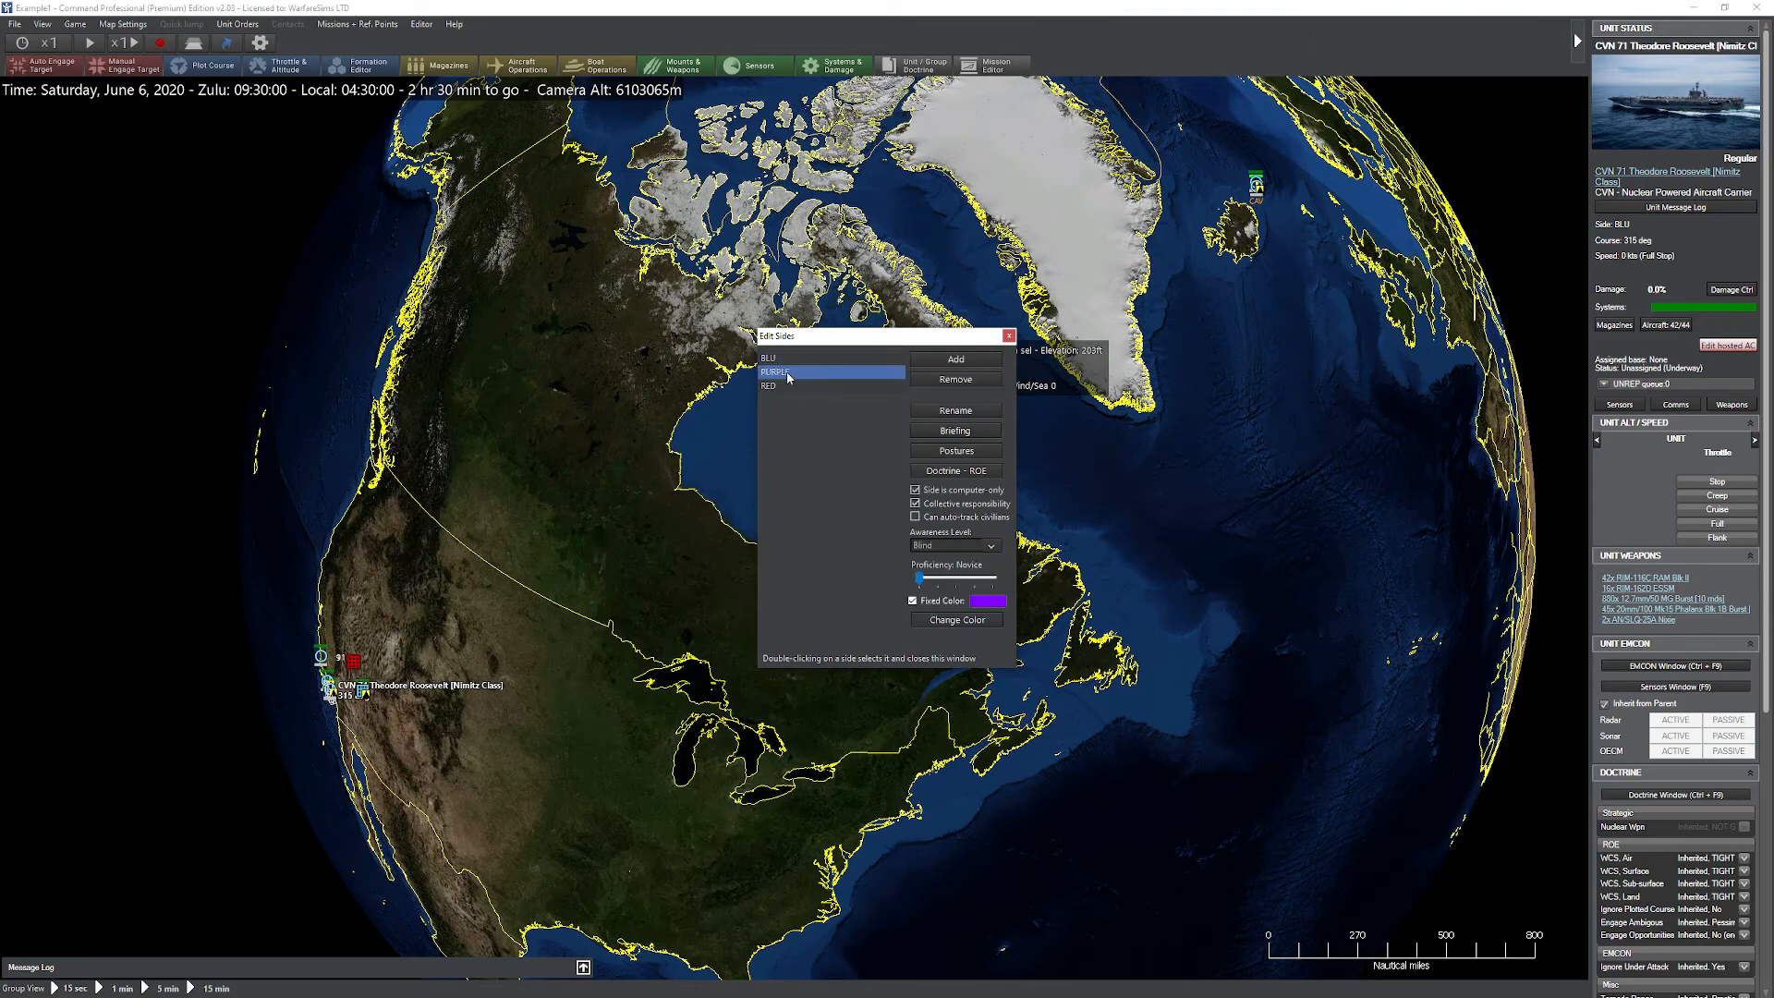
{"action": "double_click", "coordinate": [784, 387]}
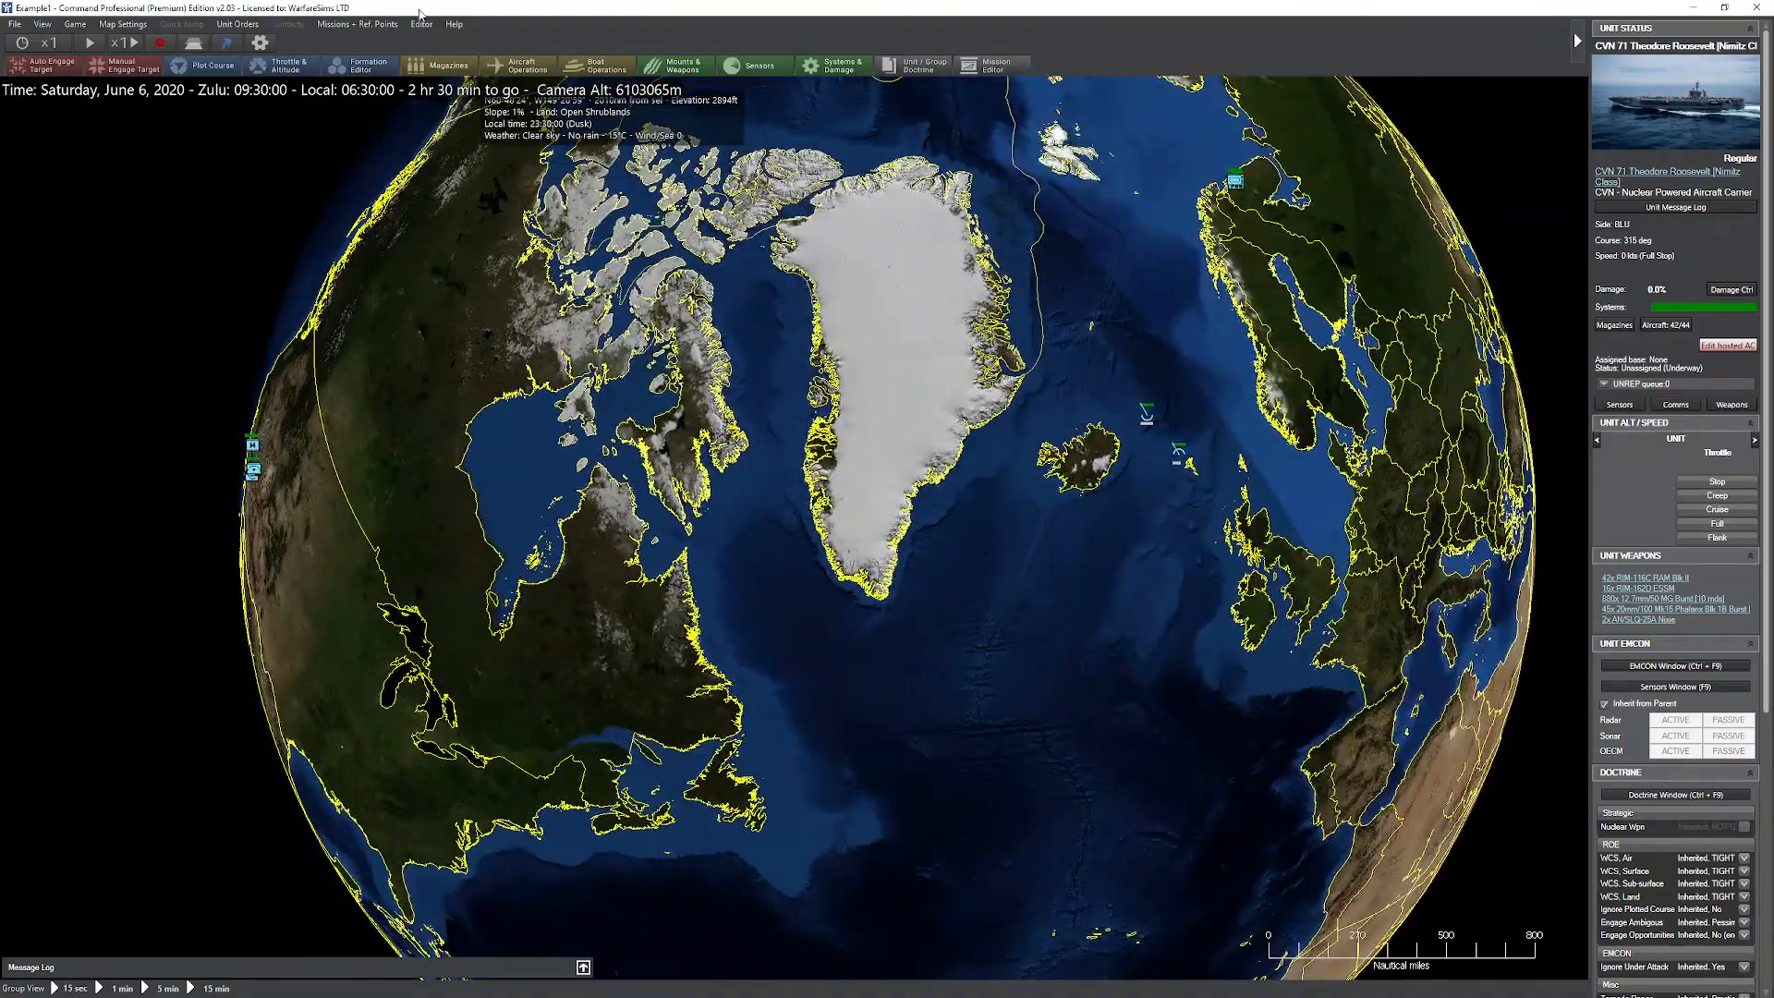
Step: Reopen the side editor and select the BLU side
{"action": "left_click", "coordinate": [421, 24]}
{"action": "left_click", "coordinate": [459, 115]}
{"action": "double_click", "coordinate": [828, 382]}
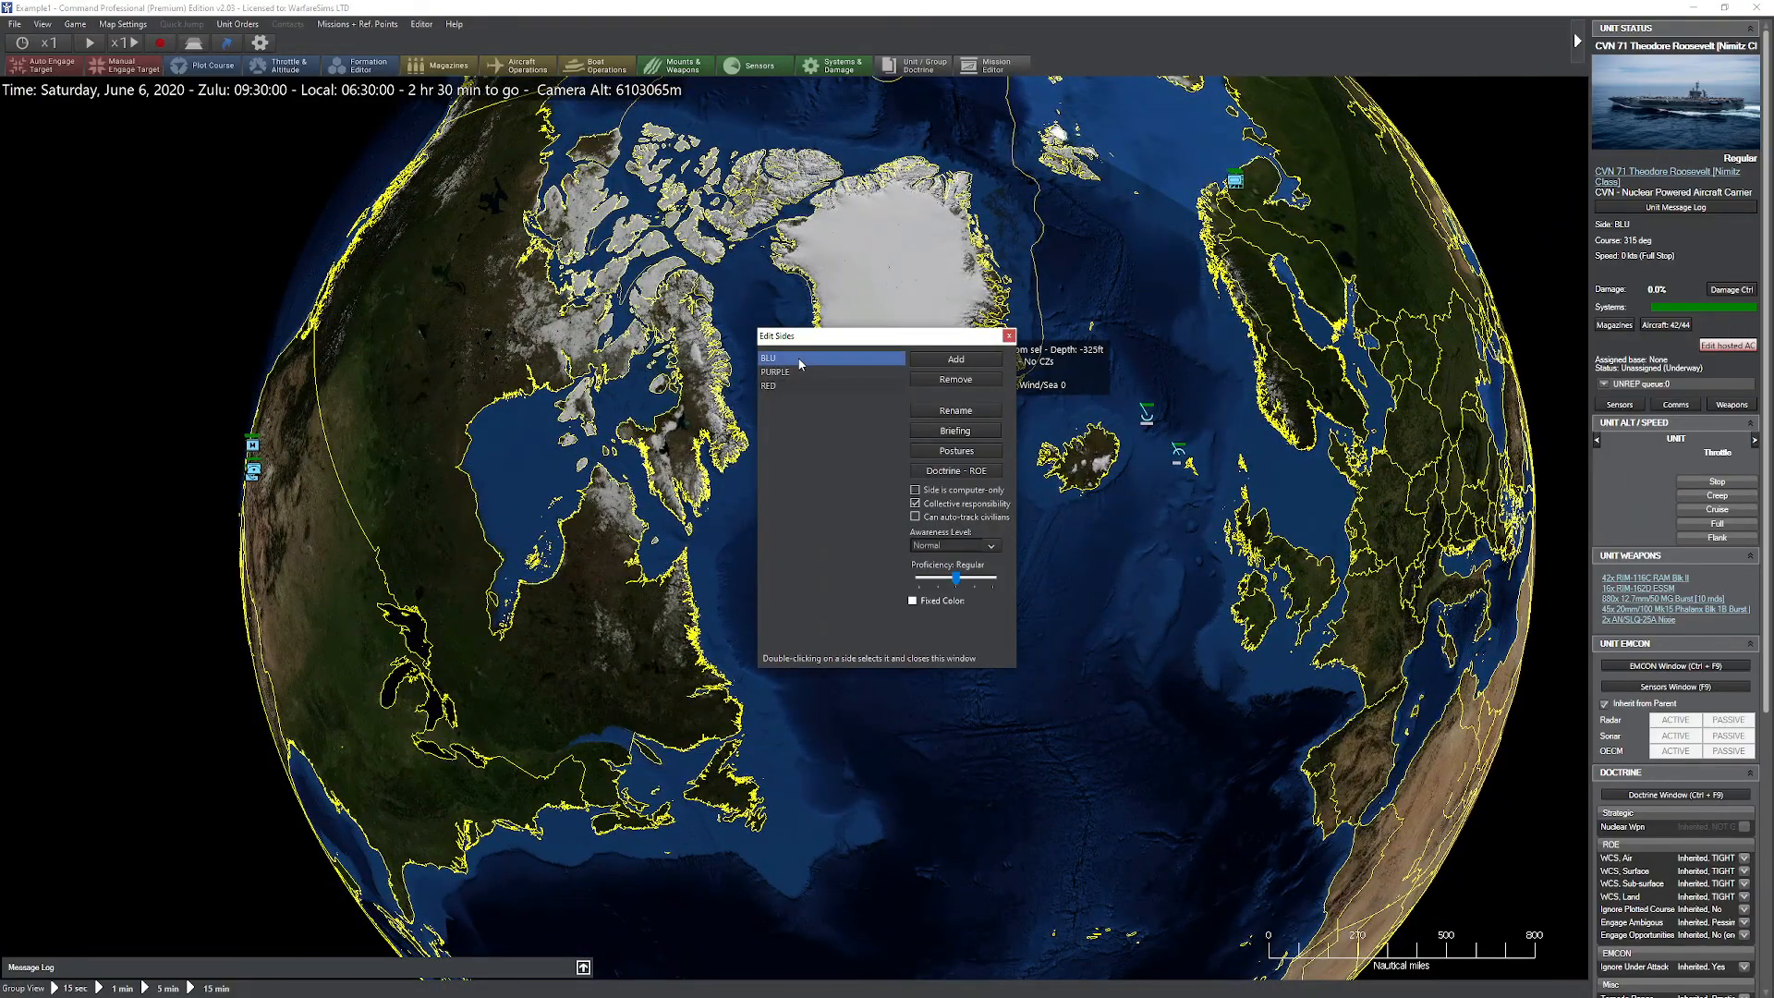